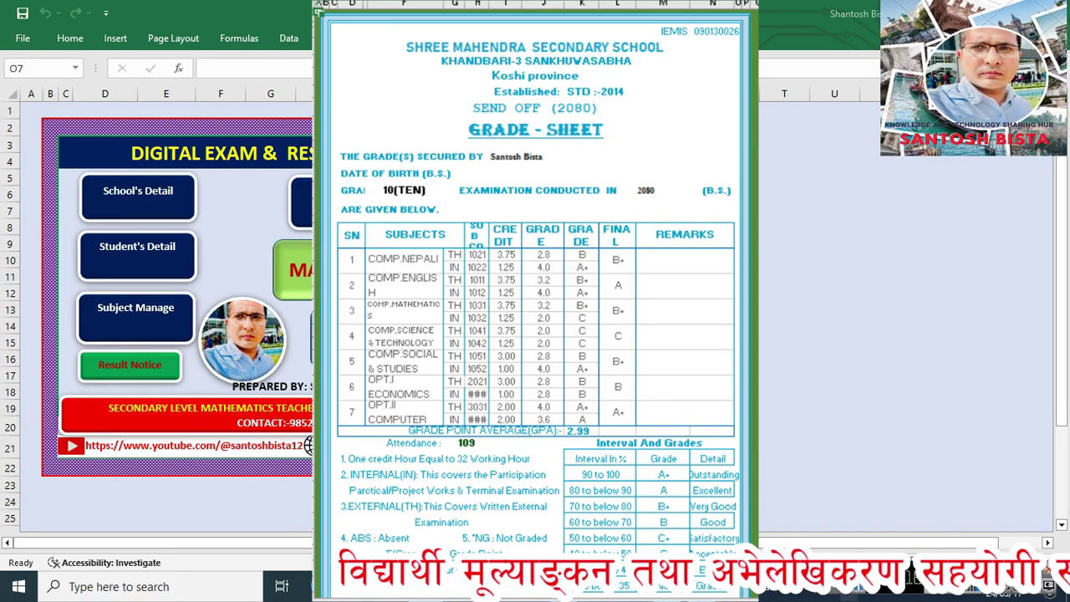
- Hide the Excel ledger workbook with Windows+D to reveal the desktop
key("super+d")
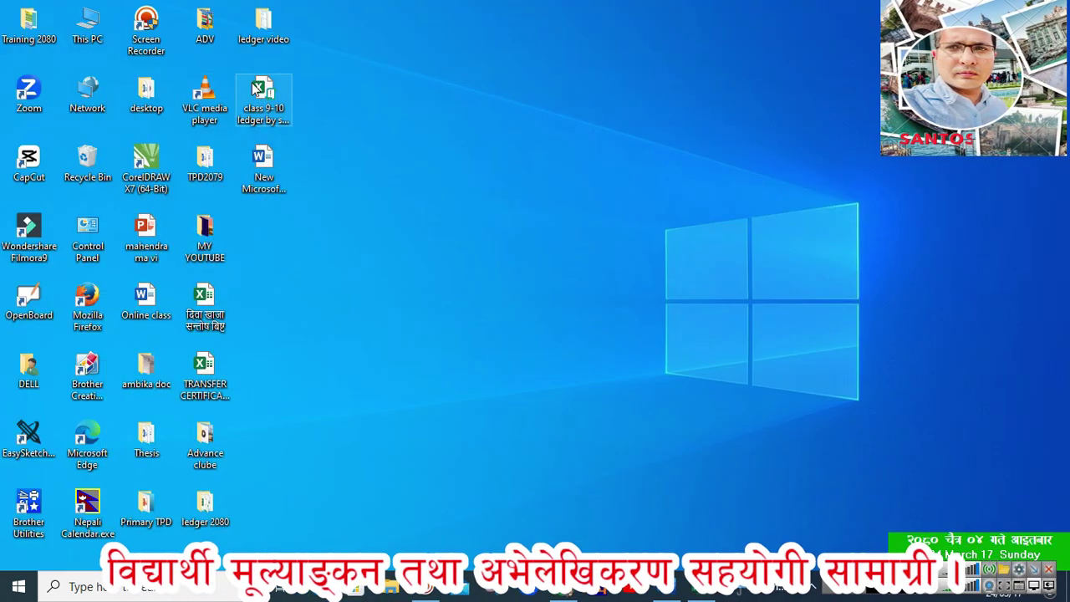
- Move the class 9-10 ledger icon down one spot and open it in Excel
left_click_drag(259, 117, 458, 188)
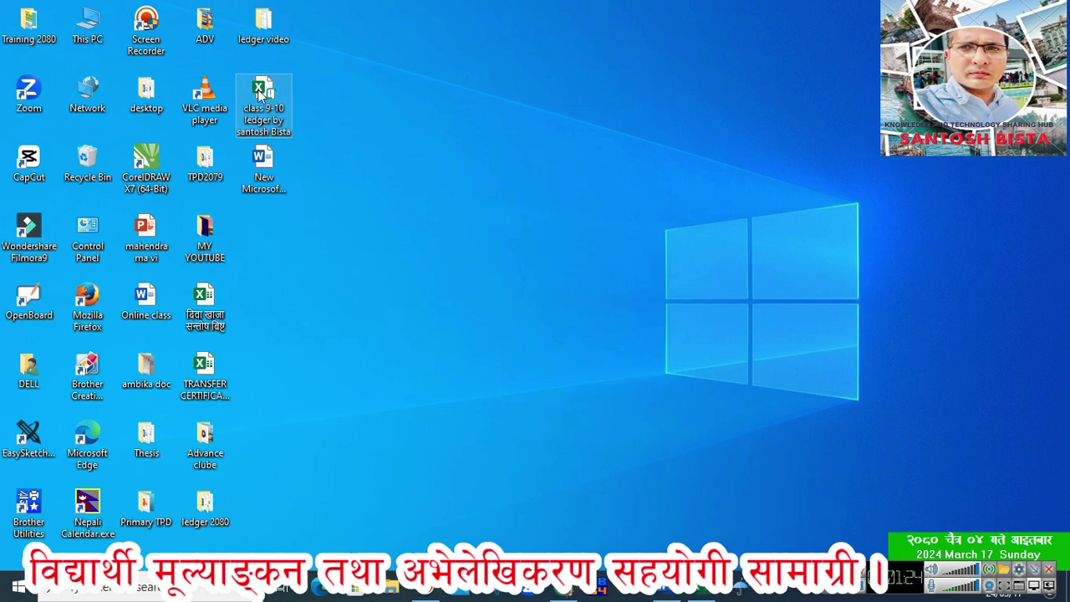
left_click_drag(263, 104, 627, 160)
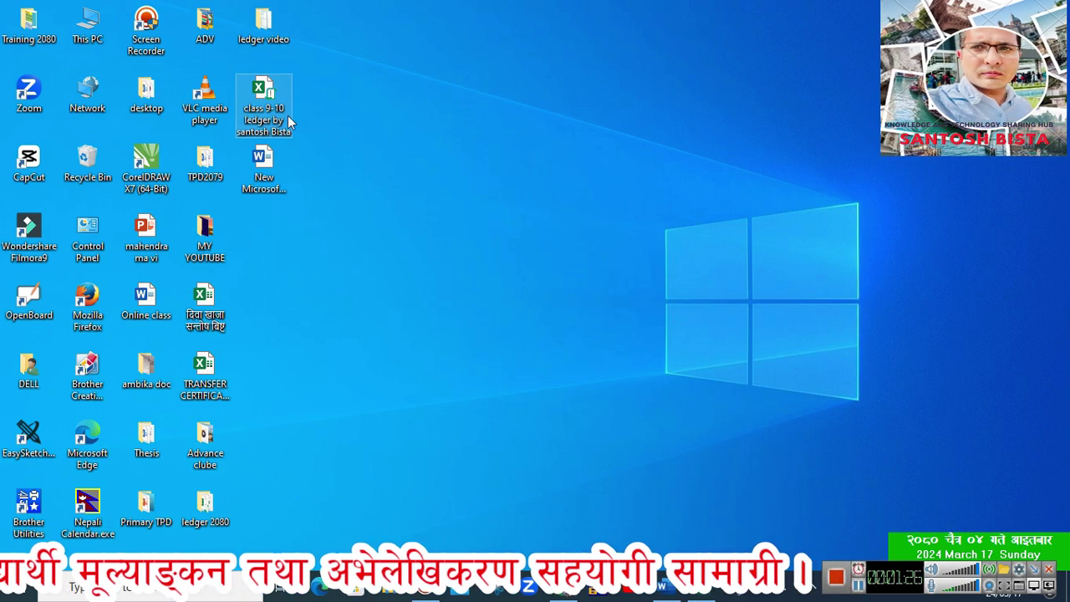
left_click_drag(288, 115, 597, 191)
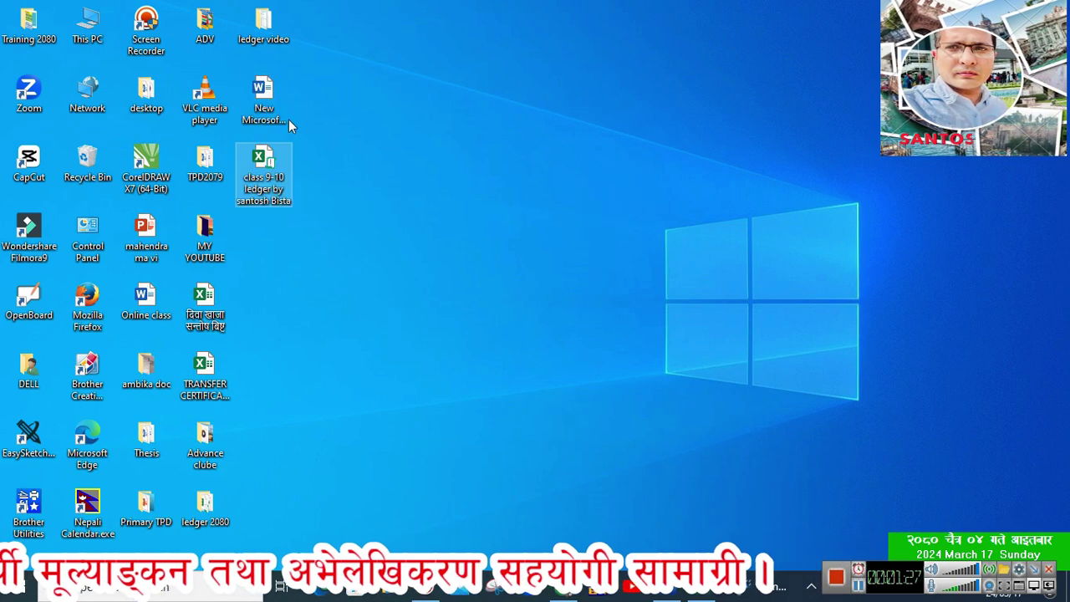
double_click(245, 169)
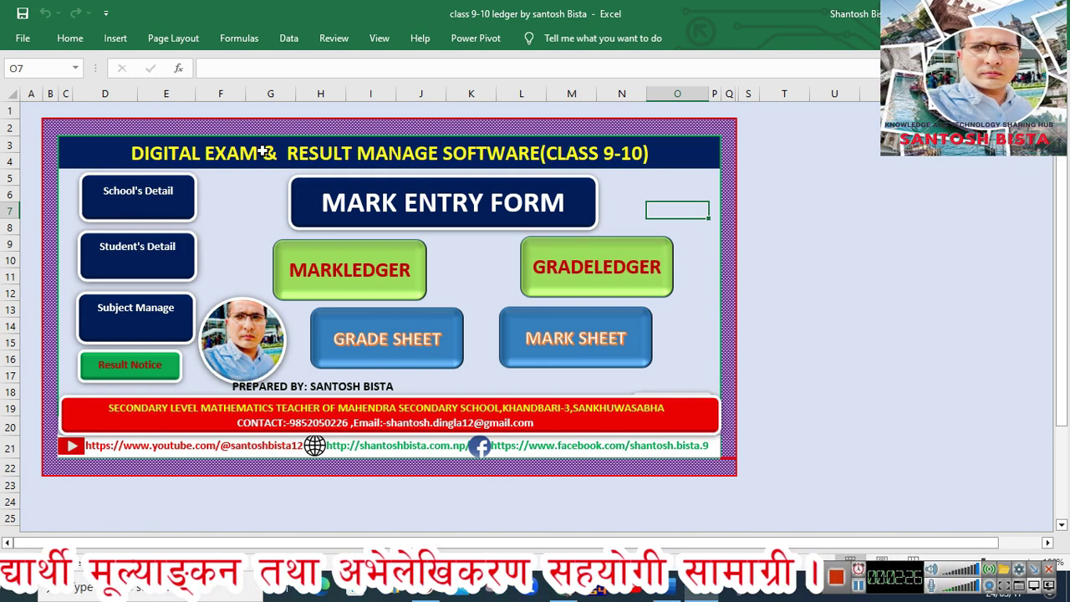
- View the School's Detail sheet, then switch to the Student's Detail sheet
left_click(146, 199)
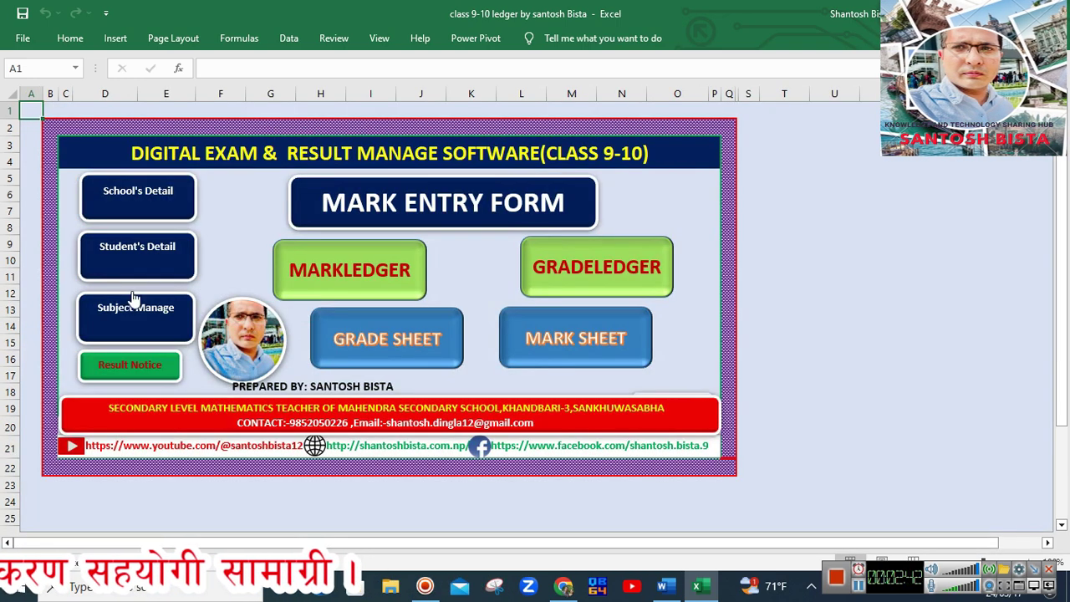
left_click(132, 258)
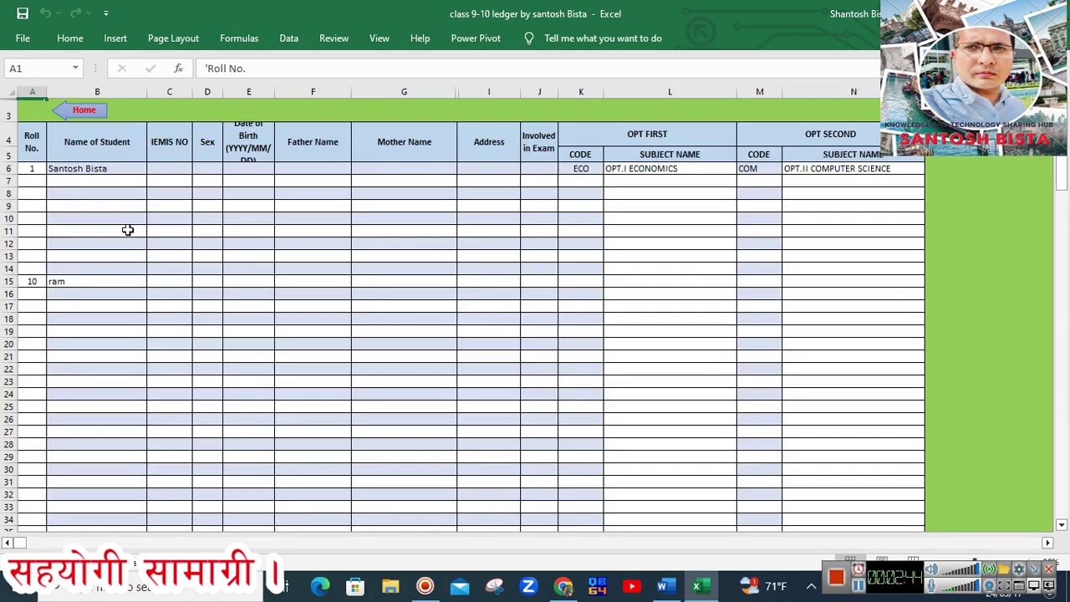
- Clear the old student names in B6 and B15, dismissing the protected roll-number warning on A6
left_click(74, 168)
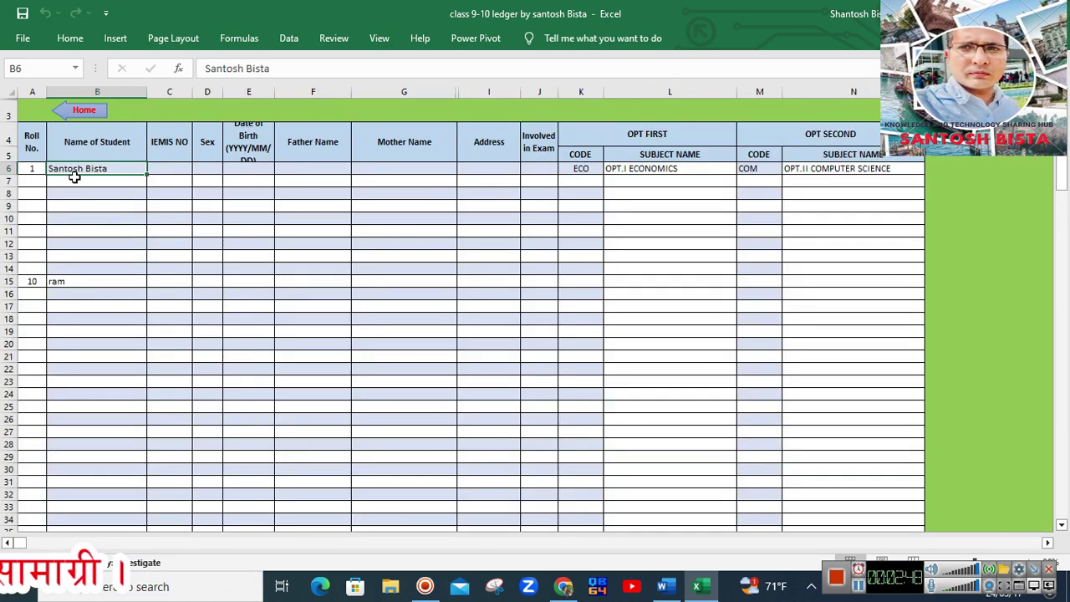
key("Delete")
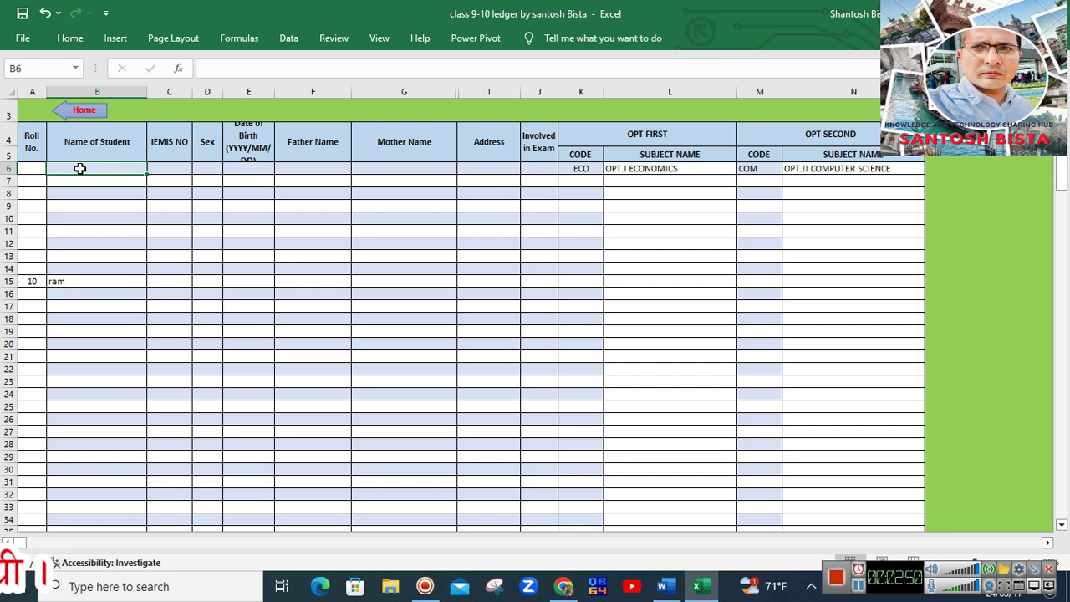
left_click(80, 284)
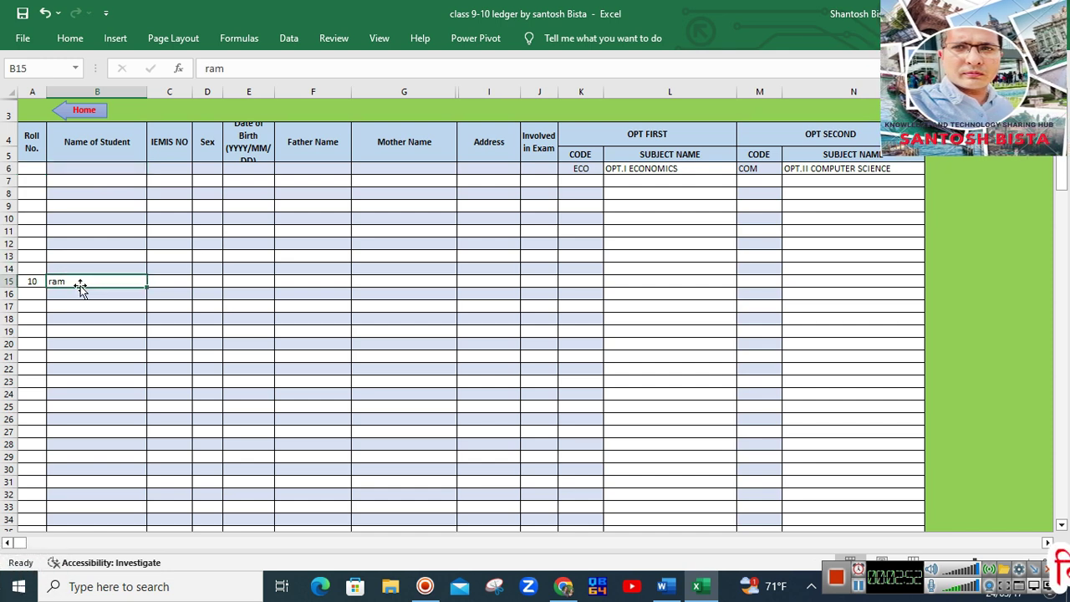
key("BackSpace")
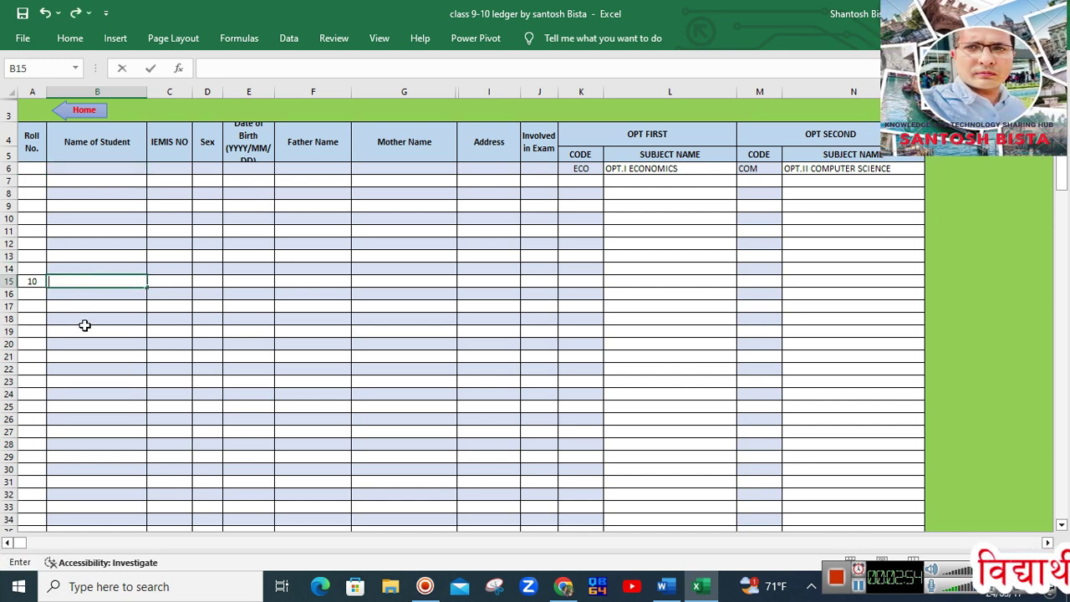
left_click(84, 325)
left_click(25, 169)
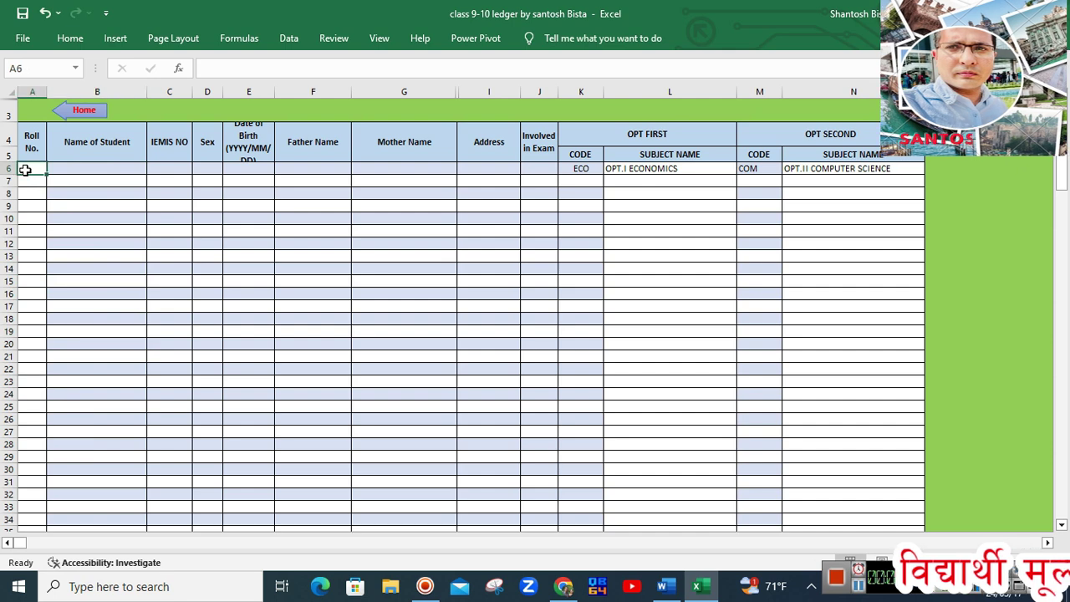
double_click(25, 169)
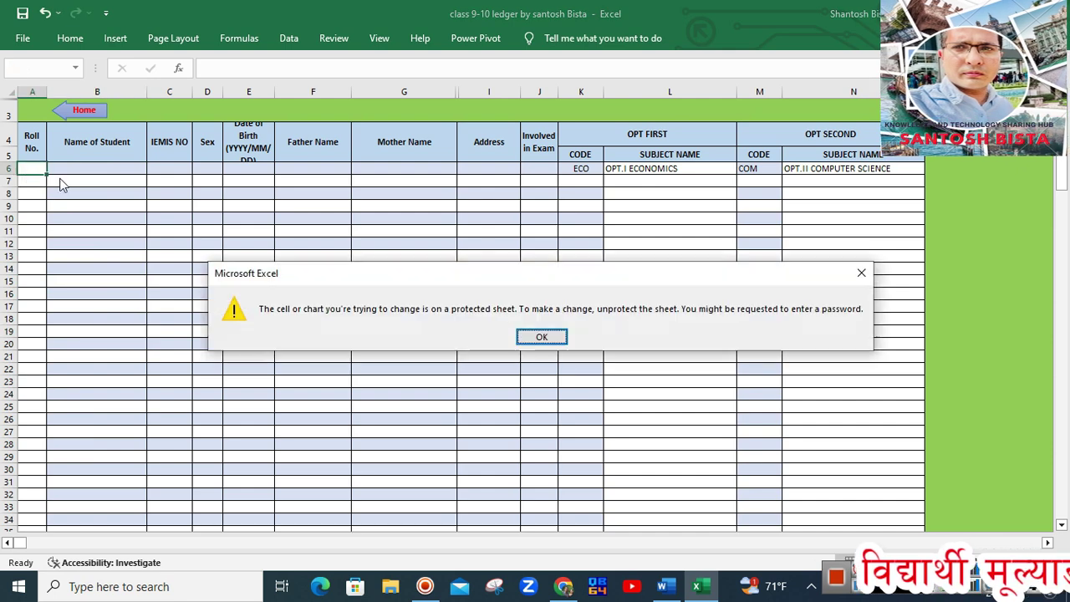
left_click(525, 336)
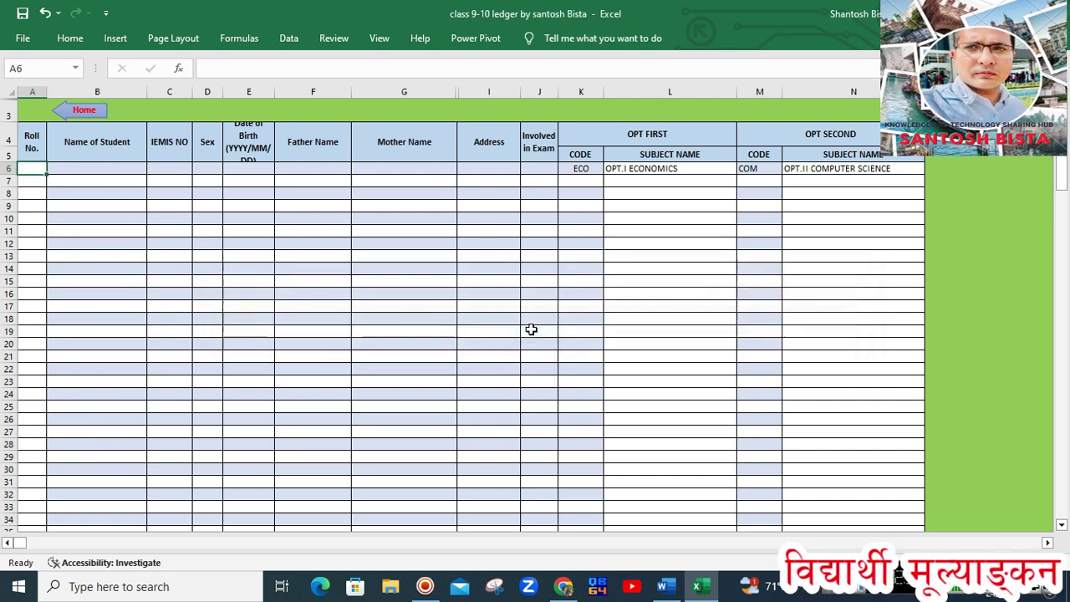
- Enter the first student's name in B6, then add and remove a trial name in B12
left_click(70, 173)
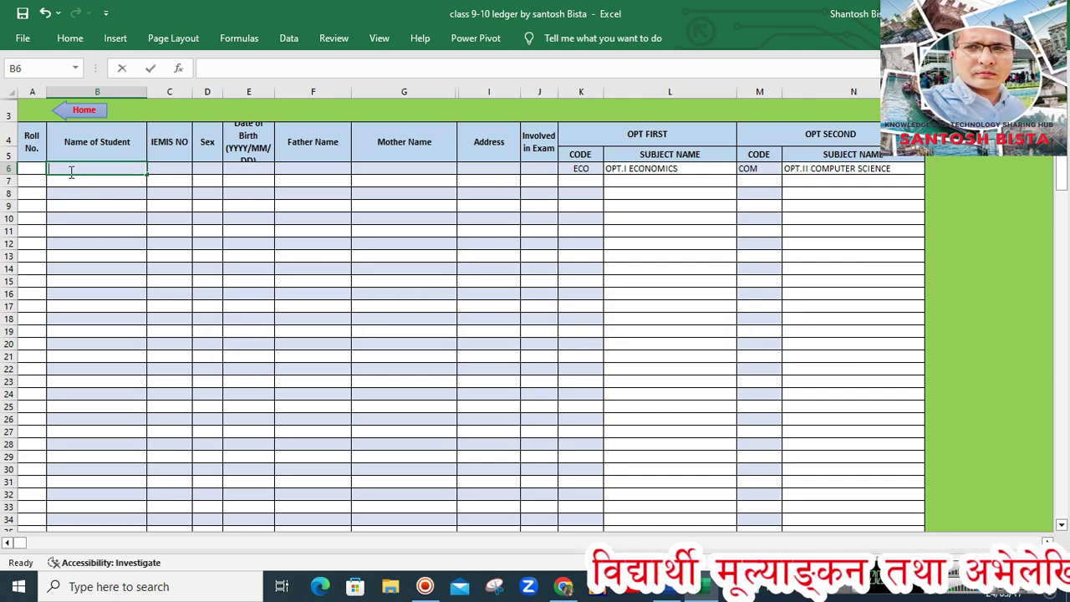
type("ram")
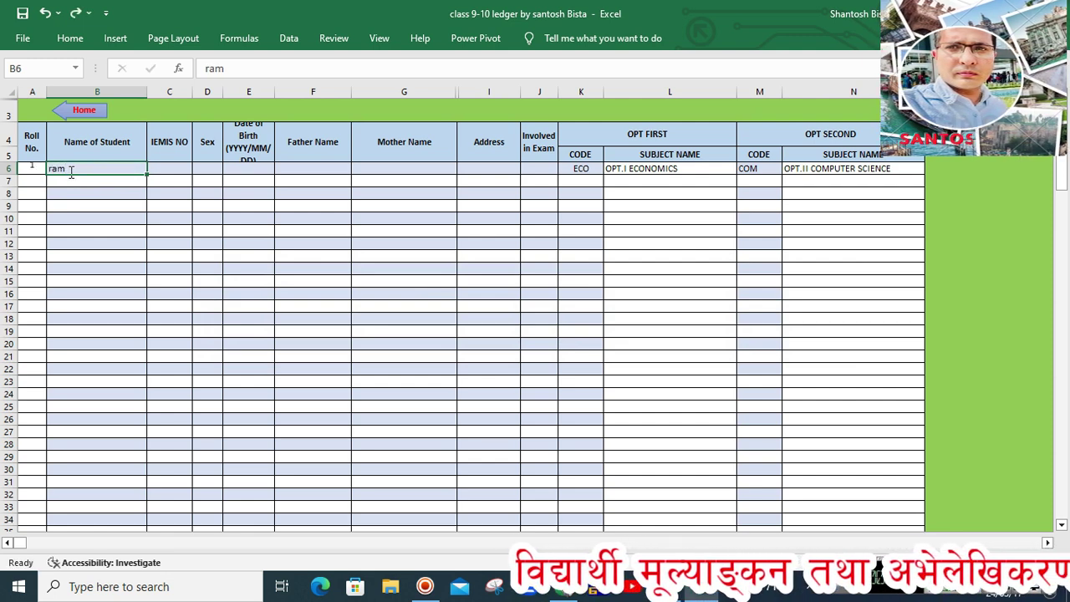
key("Tab")
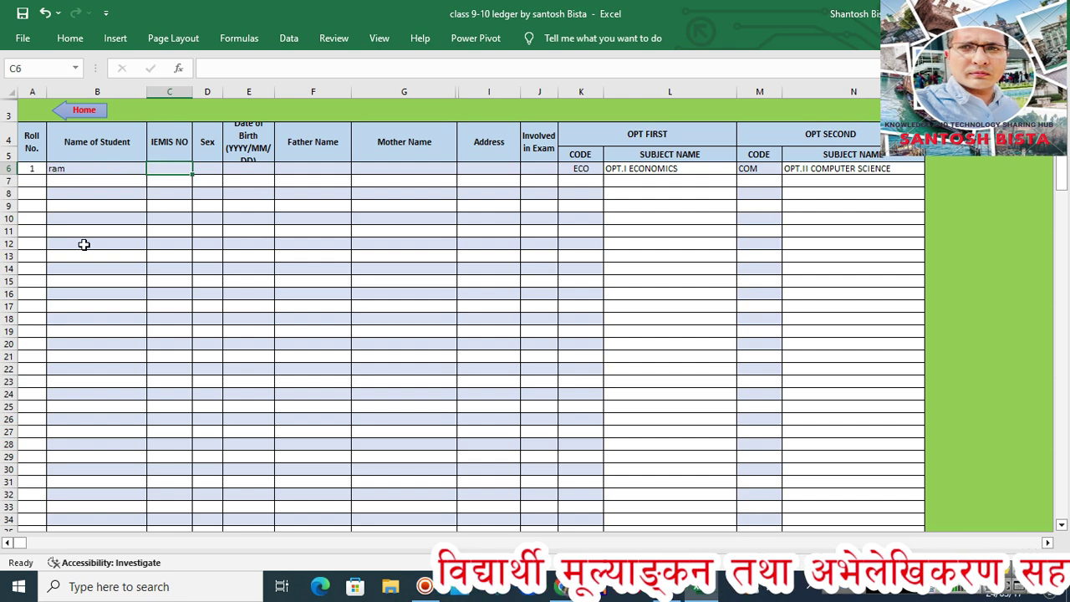
left_click(84, 245)
type("h")
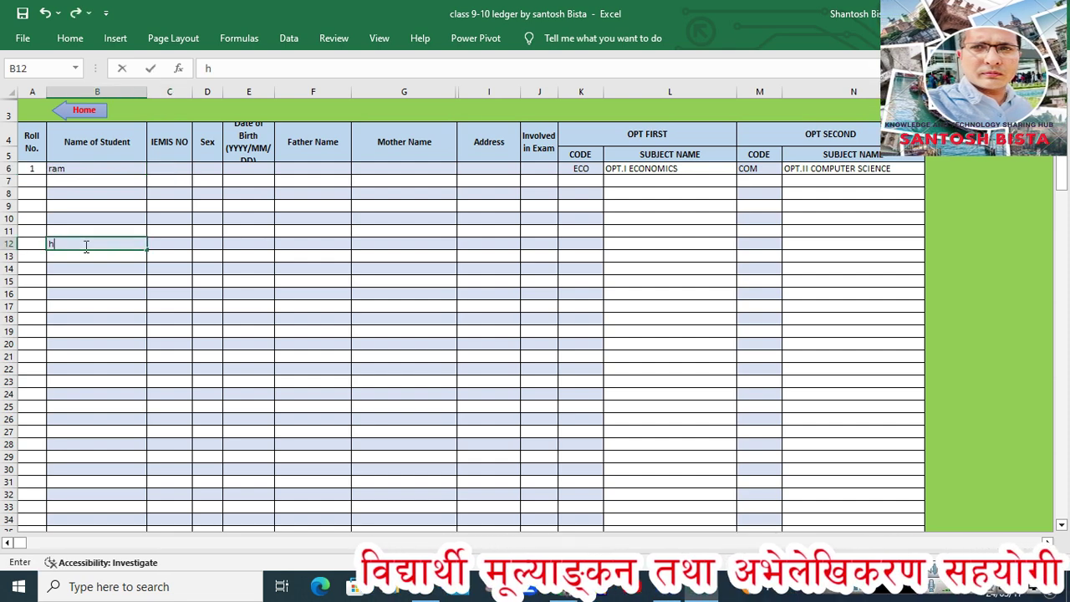
type("ari")
key("Tab")
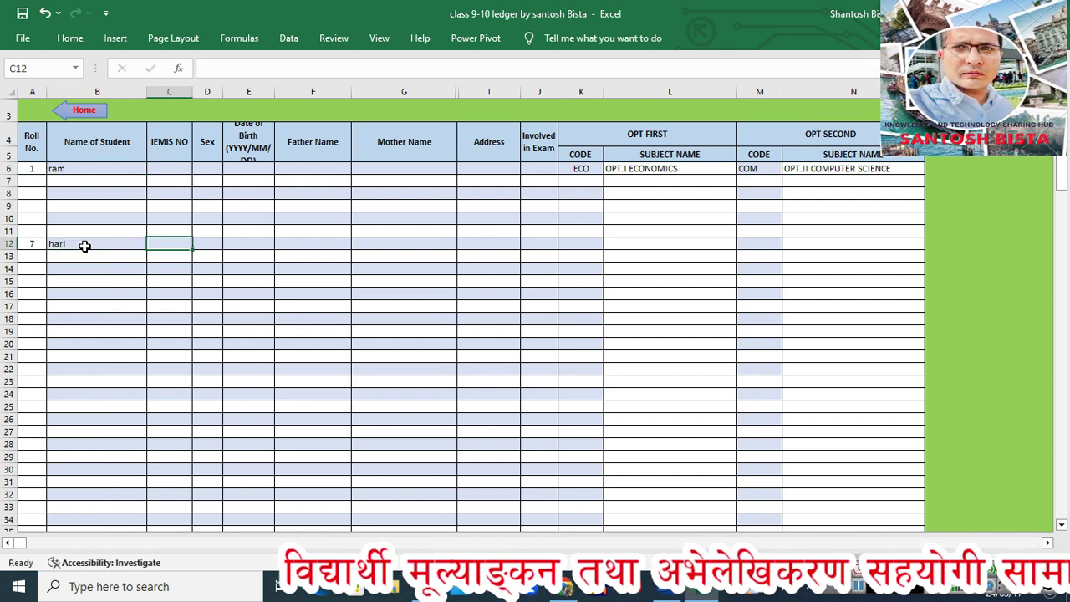
left_click(85, 247)
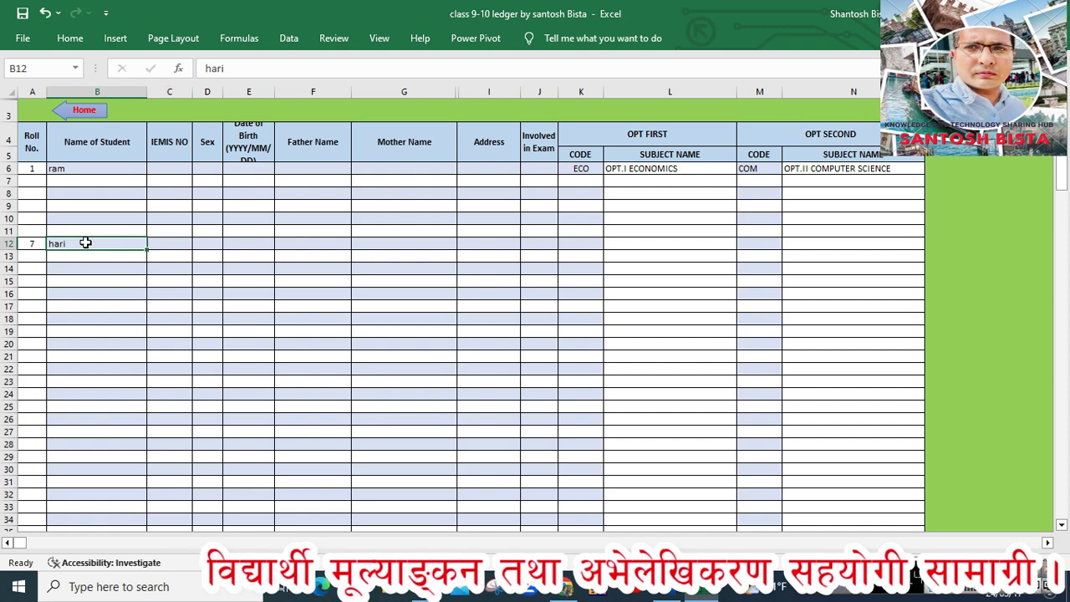
key("BackSpace")
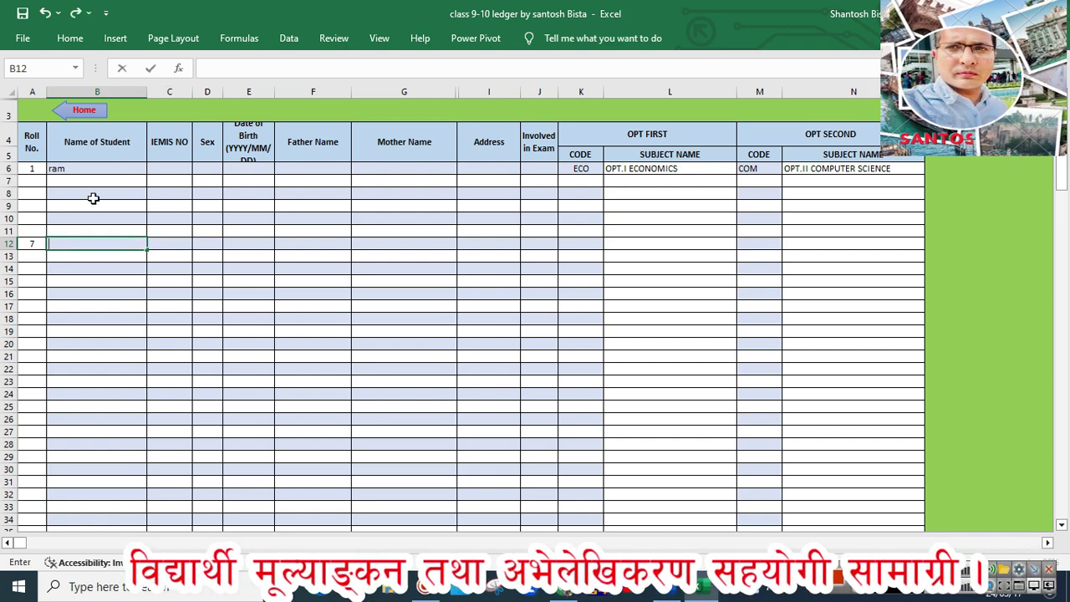
left_click(162, 164)
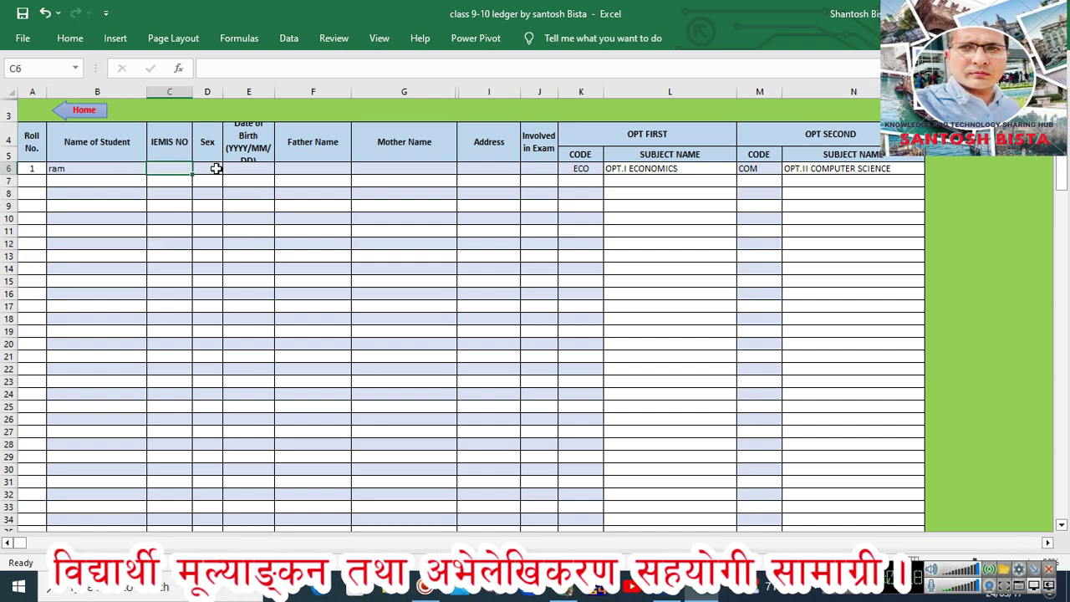
- Step across the first student's row from Sex to Address, leaving the Sex choice unset
left_click(216, 168)
left_click(229, 169)
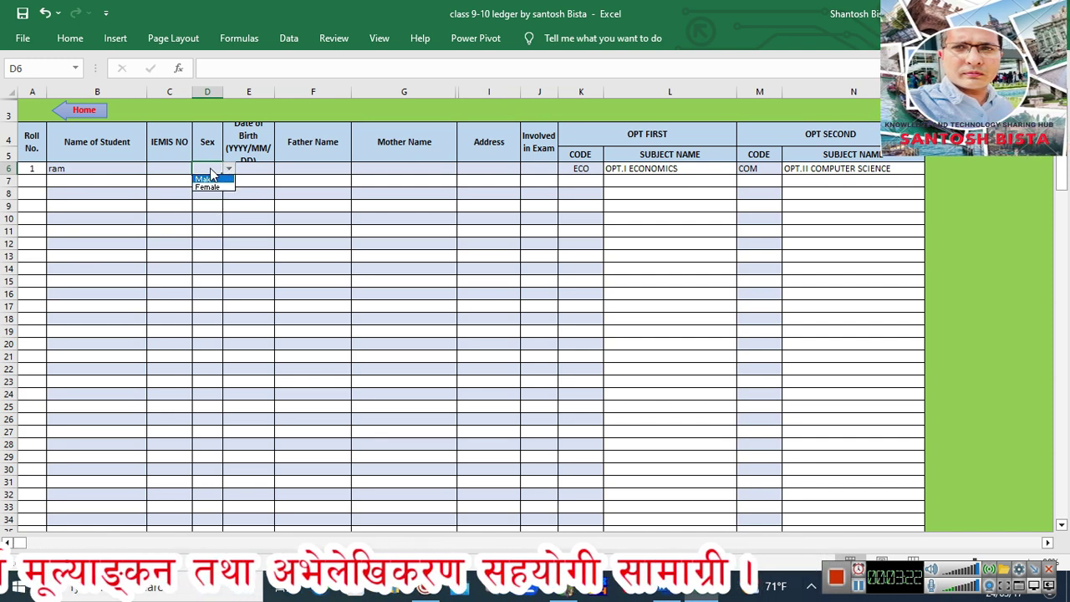
key("Escape")
left_click(271, 171)
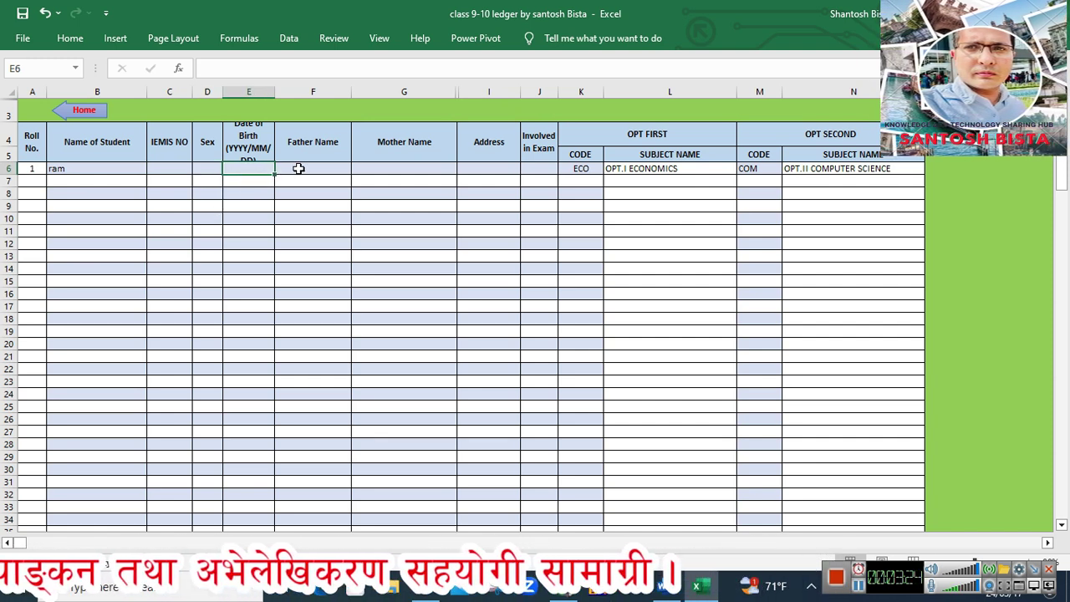
left_click(299, 168)
left_click(393, 170)
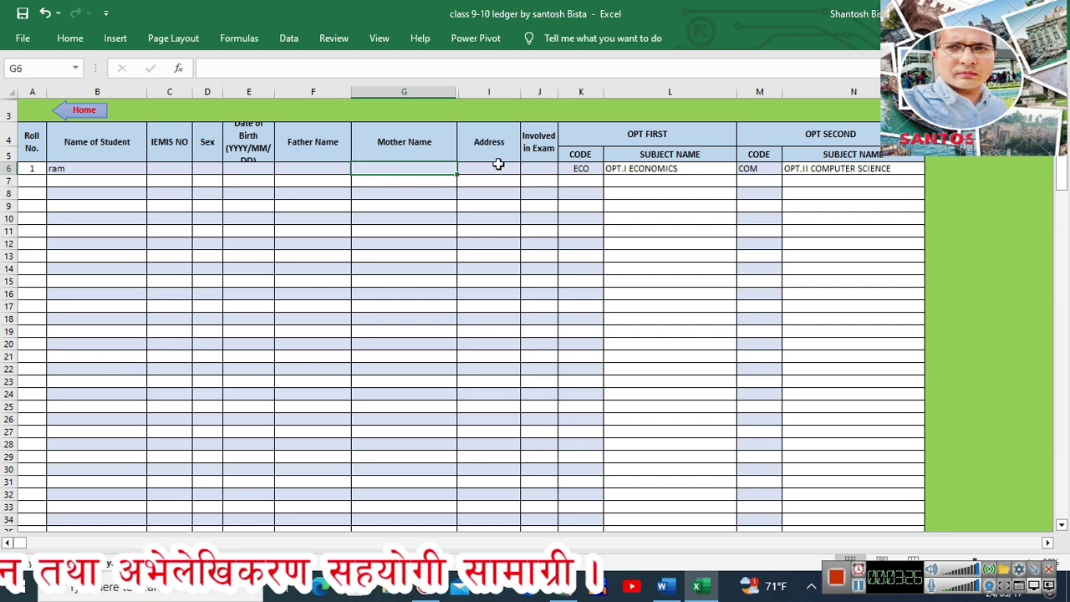
left_click(499, 166)
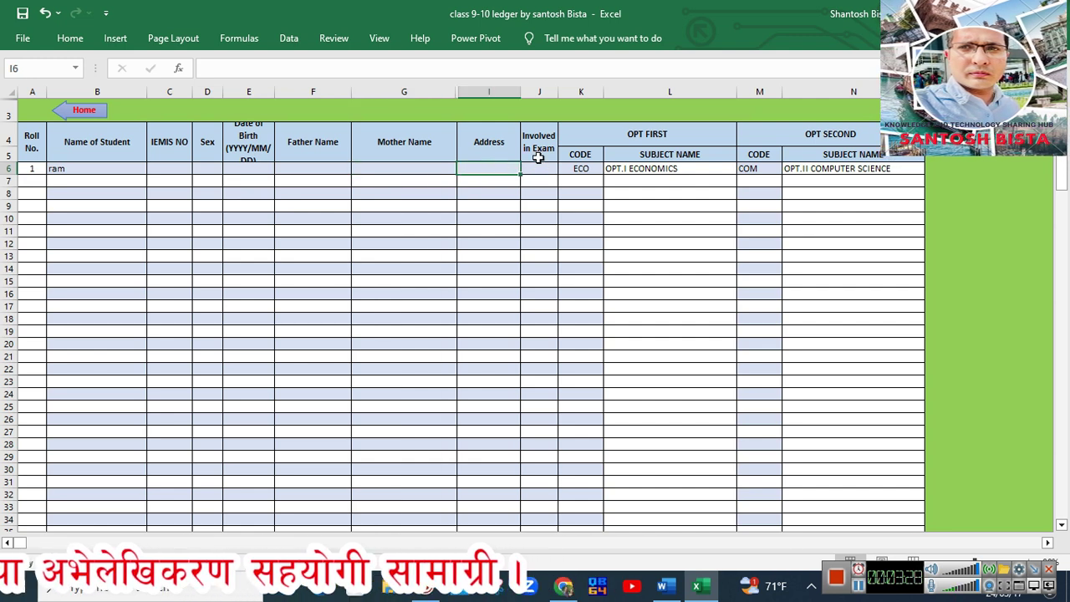
- Set Involved in Exam in J6 to Yes, briefly switching to No and back
left_click(541, 169)
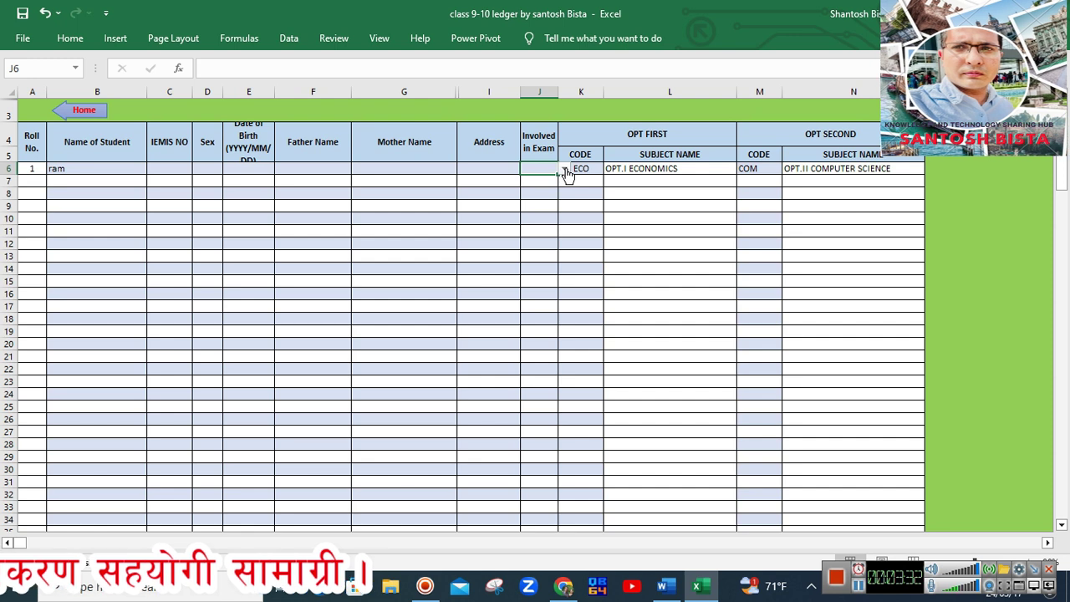
left_click(566, 171)
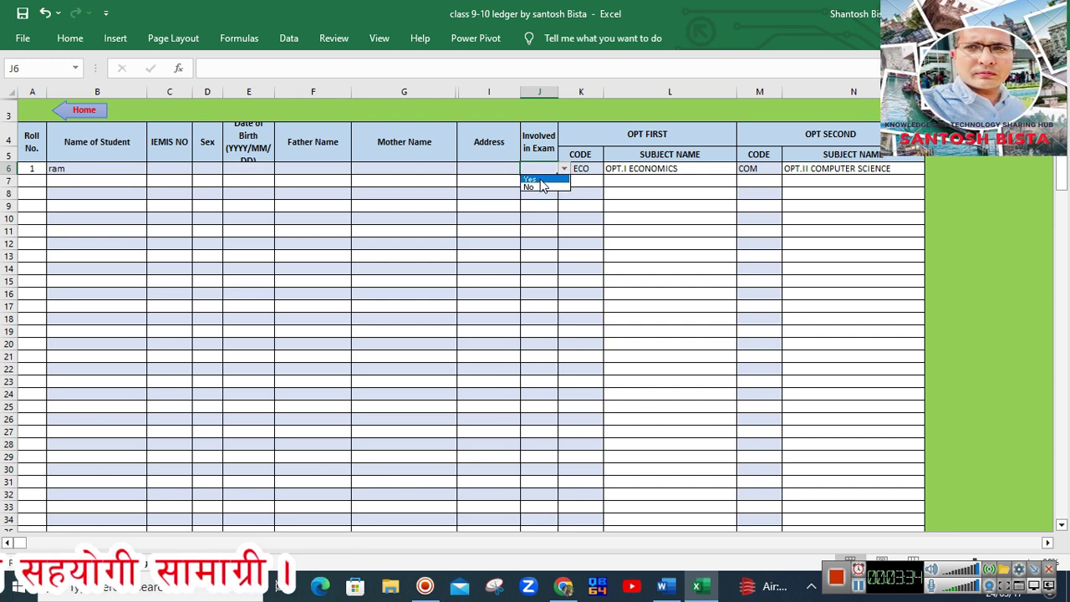
left_click(539, 180)
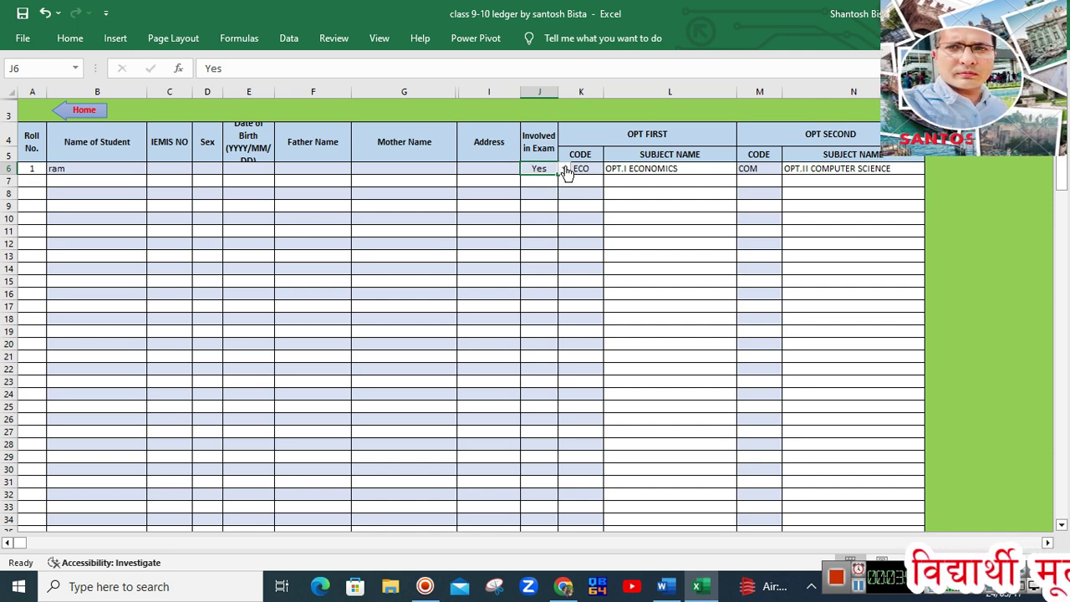
left_click(535, 188)
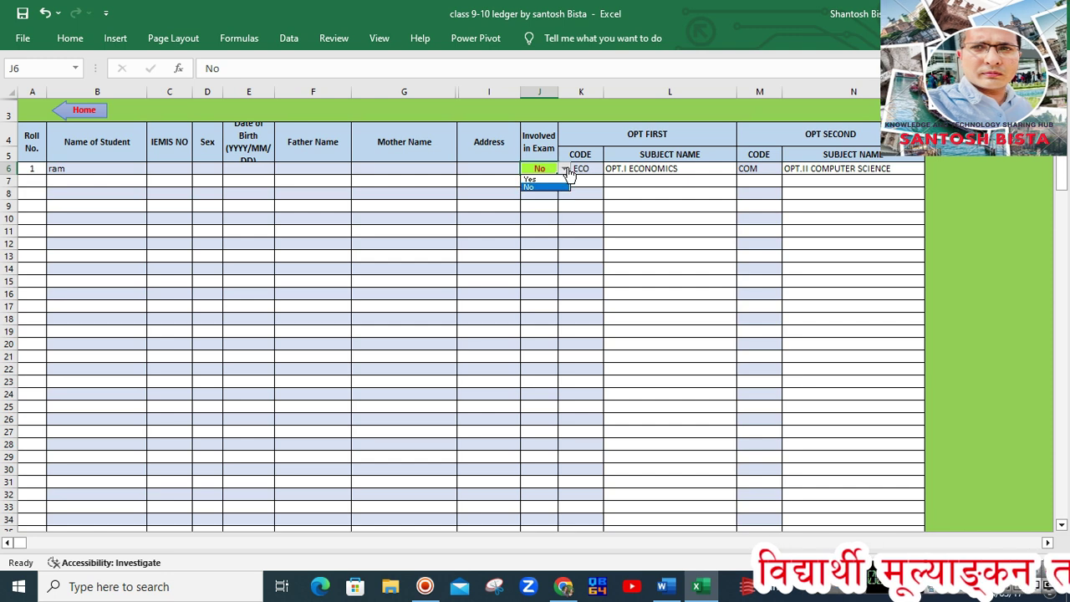
left_click(556, 180)
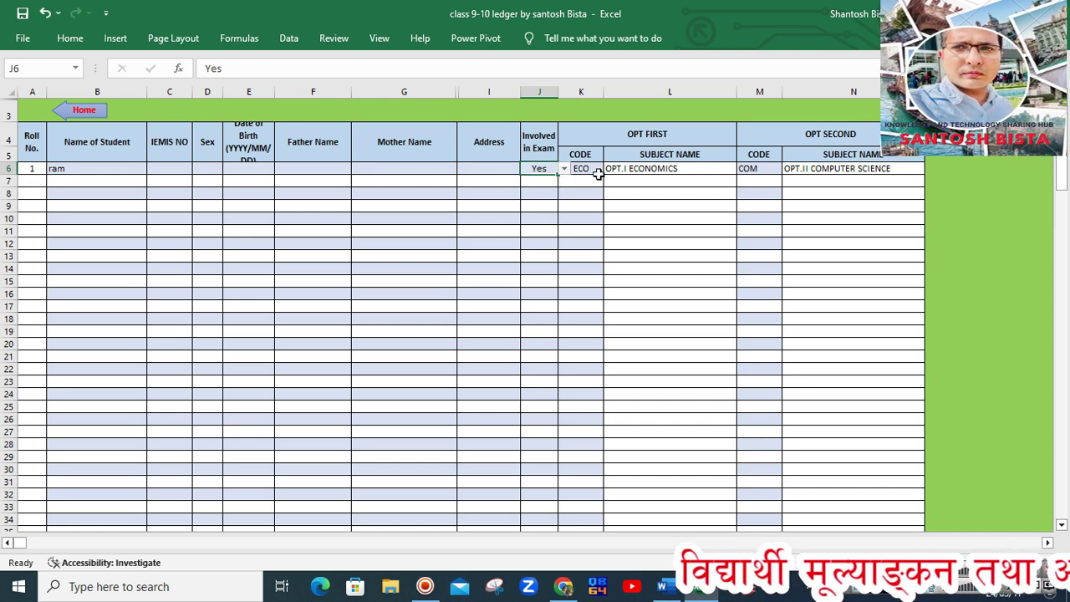
- Clear the existing optional subject codes in row 6 and adjust the sheet around them
left_click(593, 170)
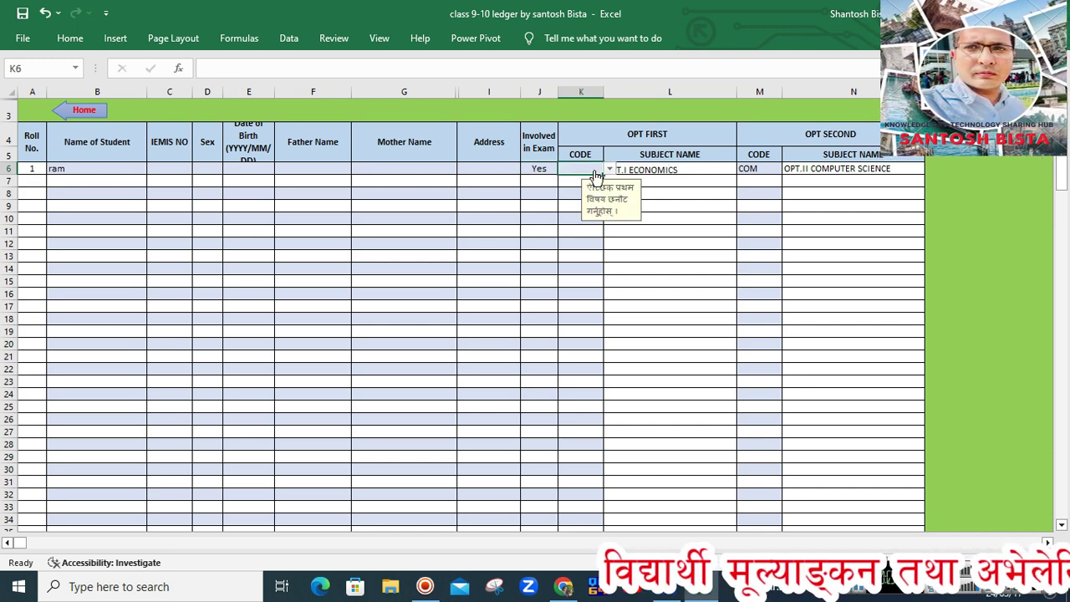
left_click(742, 170)
key("Delete")
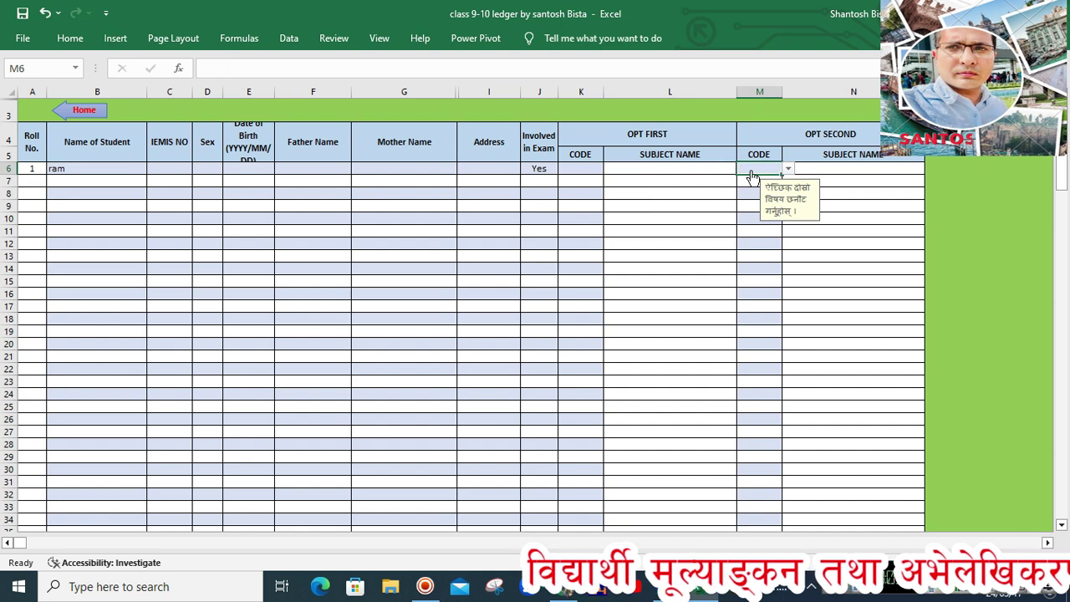
left_click_drag(587, 291, 585, 281)
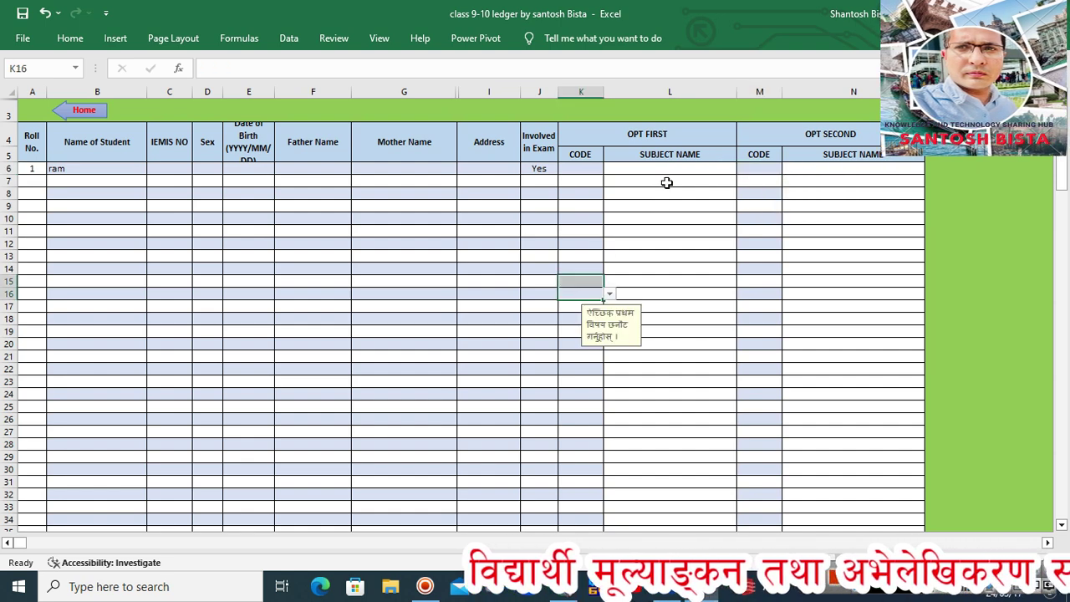
left_click(669, 138)
left_click(657, 191)
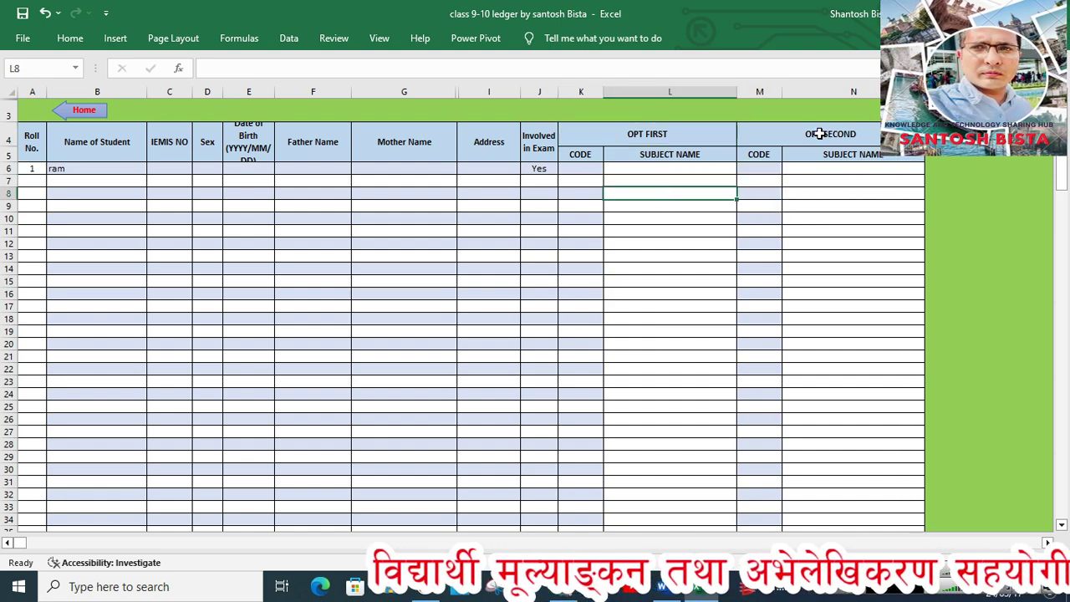
left_click(805, 182)
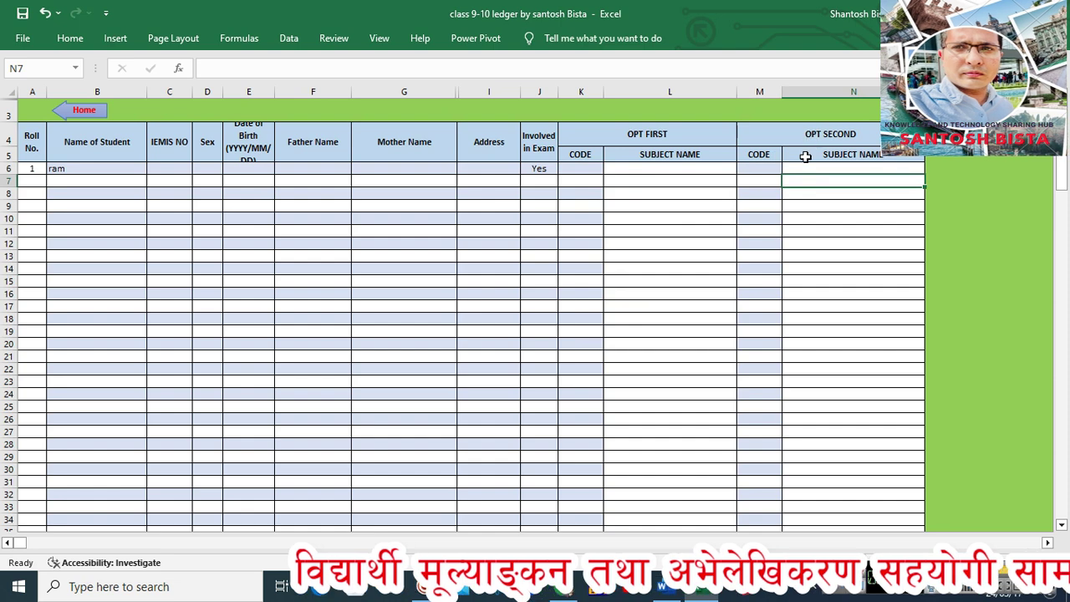
left_click(656, 194)
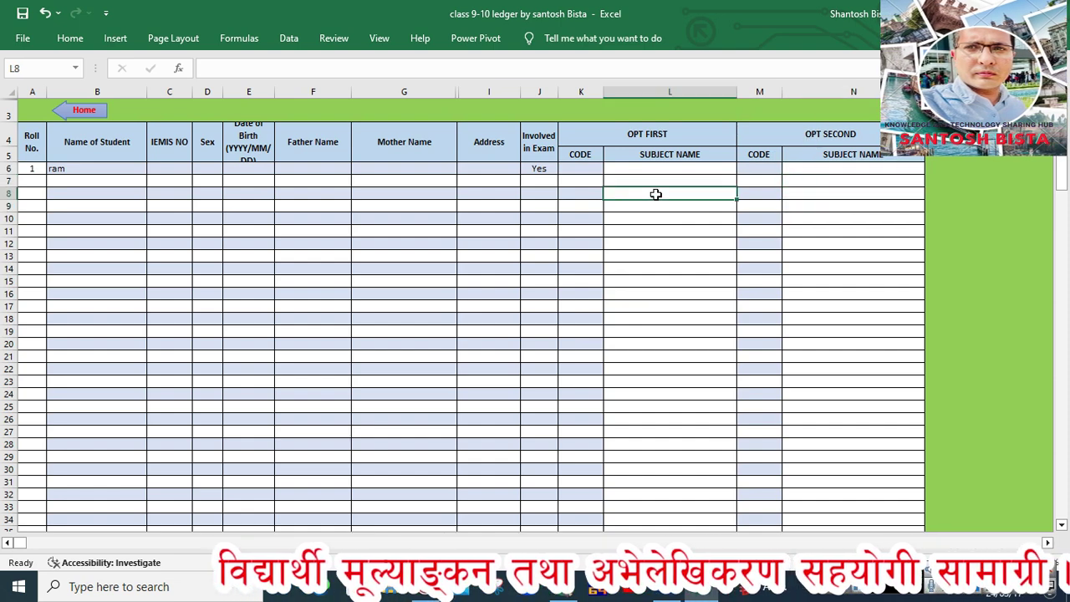
left_click(650, 179)
left_click(650, 205)
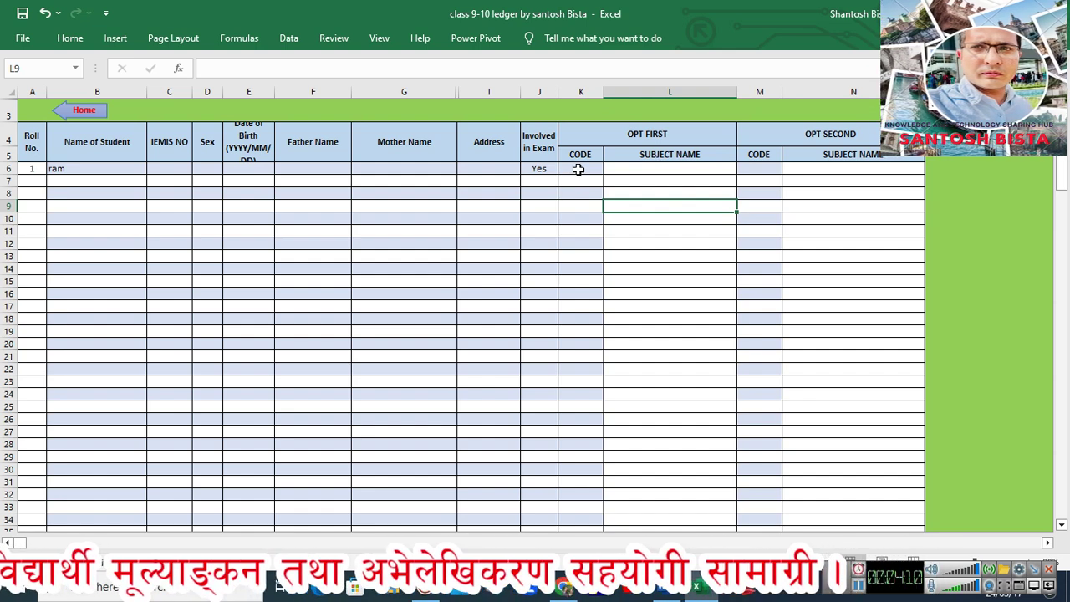
- Choose MATH as first optional in K6 and COM as second optional in M6
left_click(577, 169)
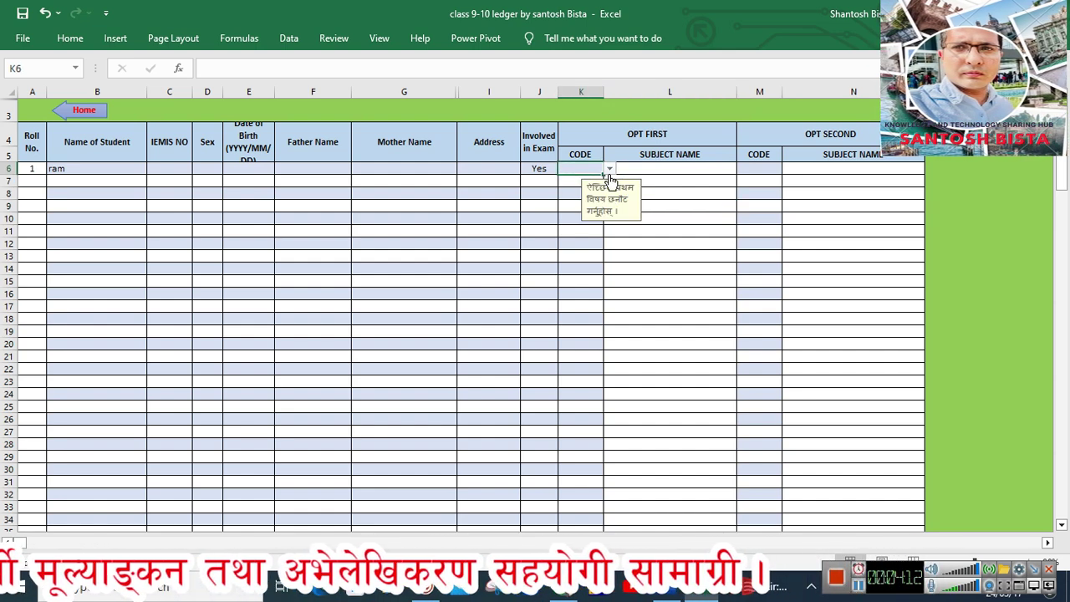
left_click(609, 170)
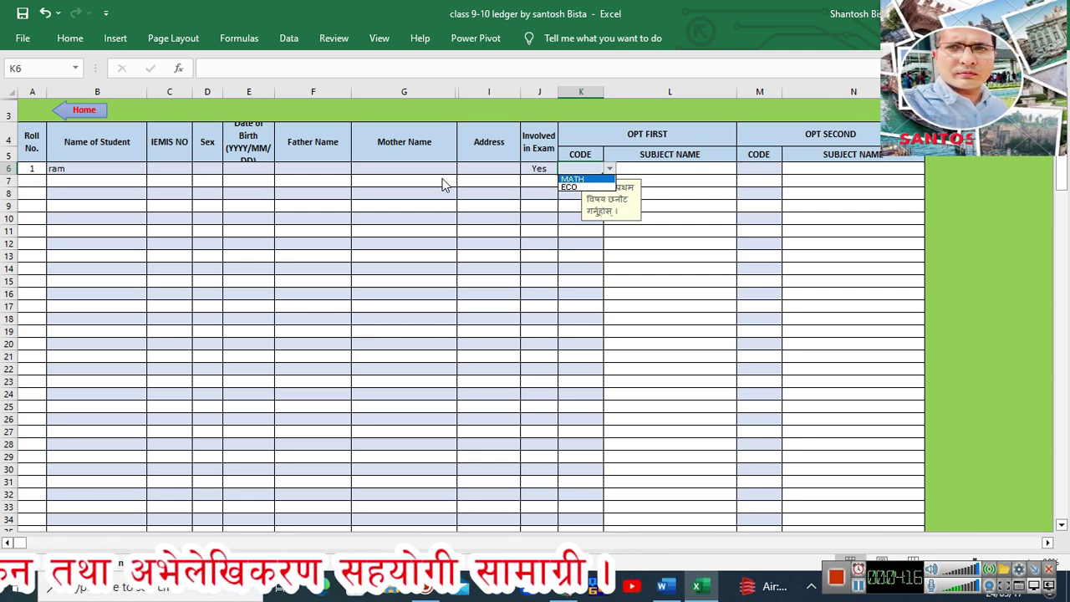
left_click(575, 180)
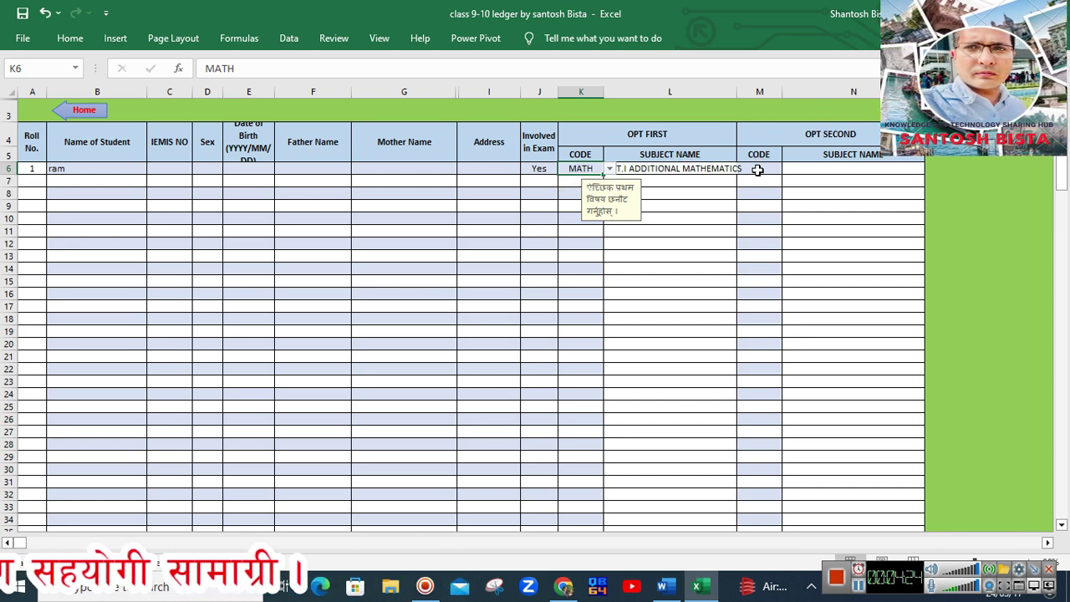
left_click(757, 169)
left_click(787, 169)
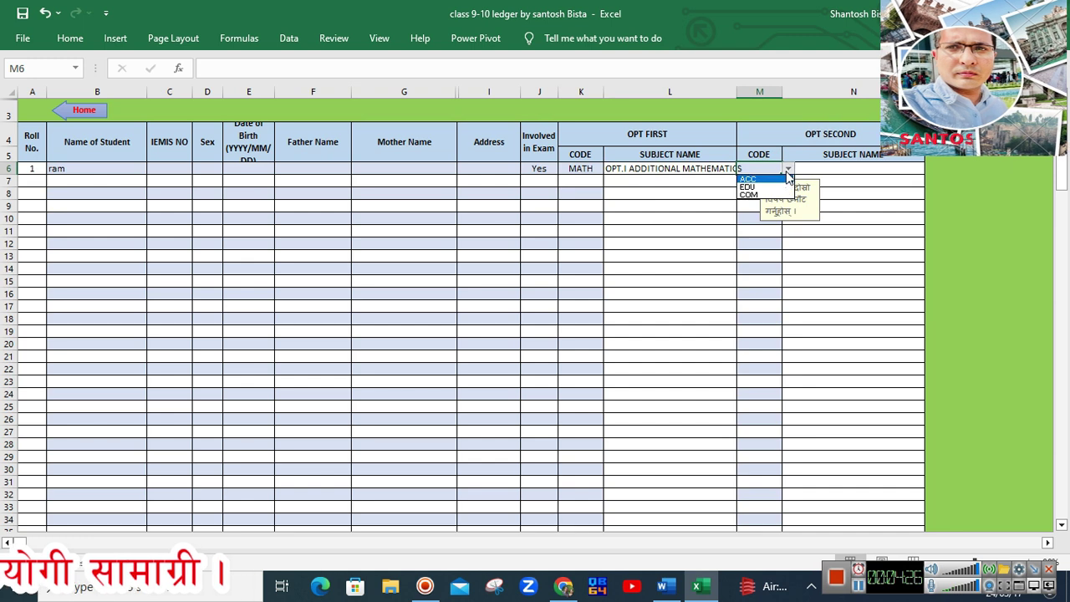
left_click(748, 195)
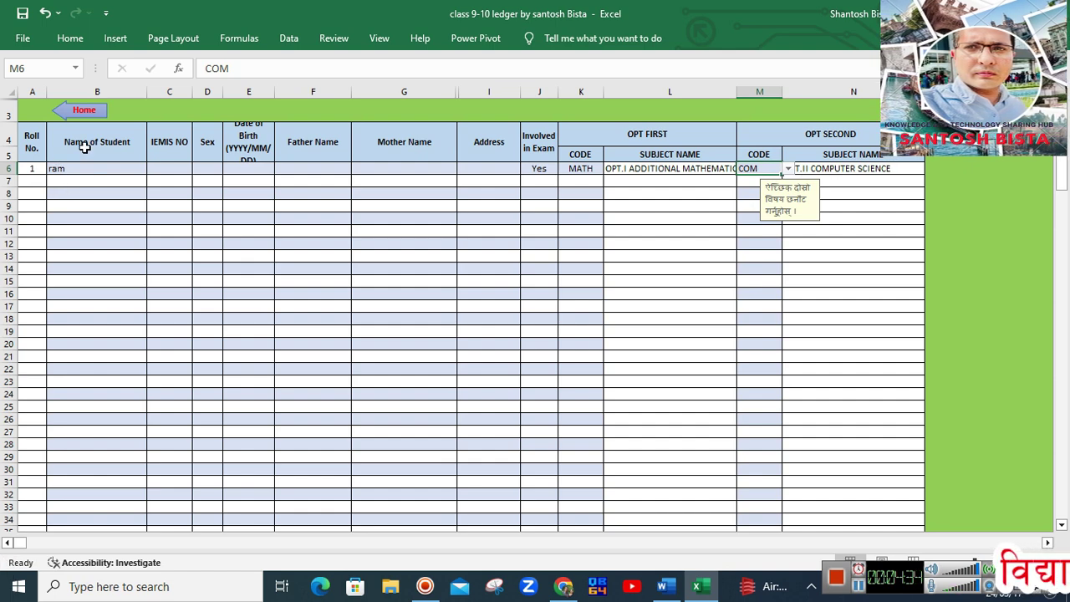
scroll(83, 156, "down", 1)
scroll(86, 196, "up", 1)
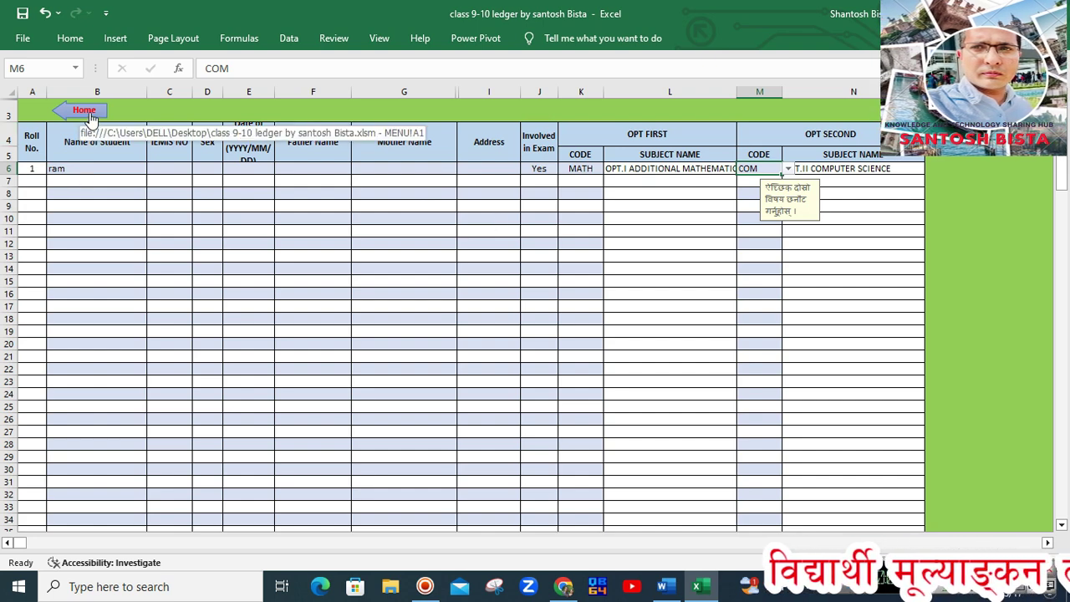
- Review the Subject details sheet via Subject Manage, then go back to Home
left_click(88, 113)
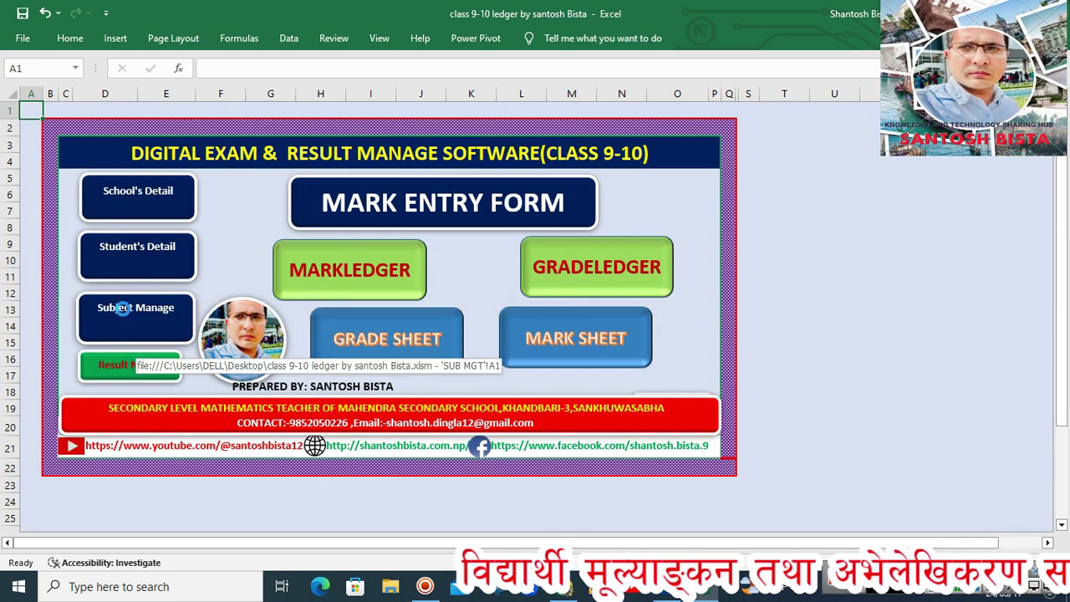
left_click(122, 316)
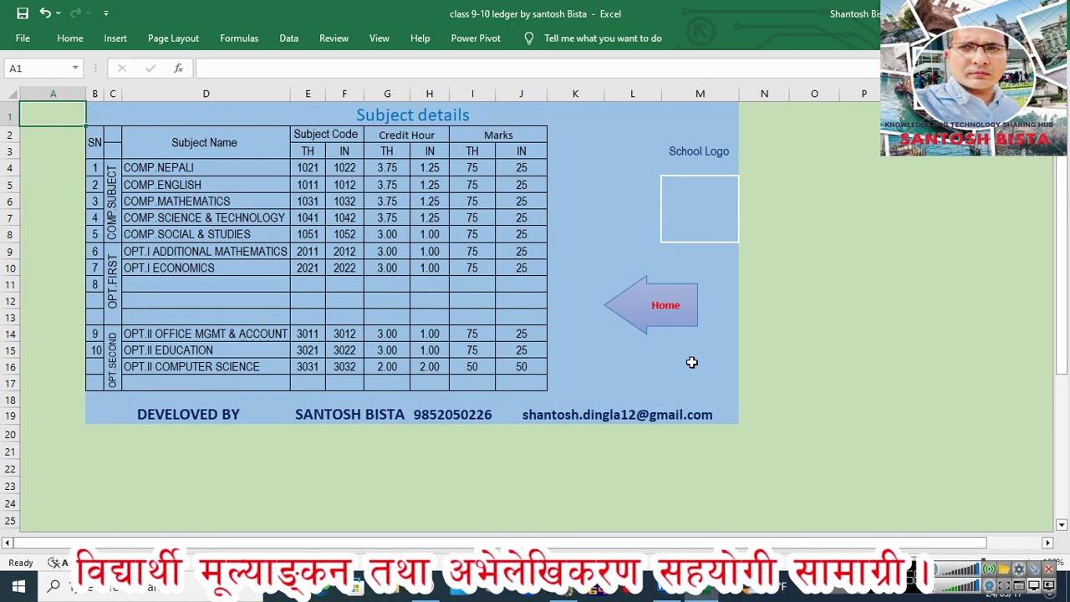
left_click(665, 313)
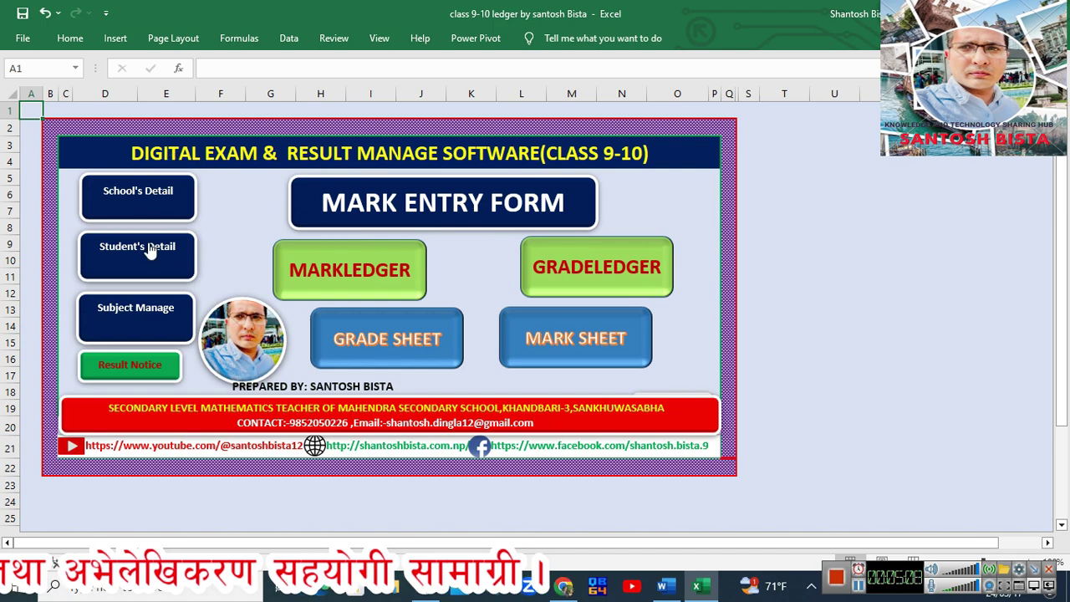
- Open the MARK ENTRY FORM ledger and try editing the protected IEMIS cell D9
left_click(432, 203)
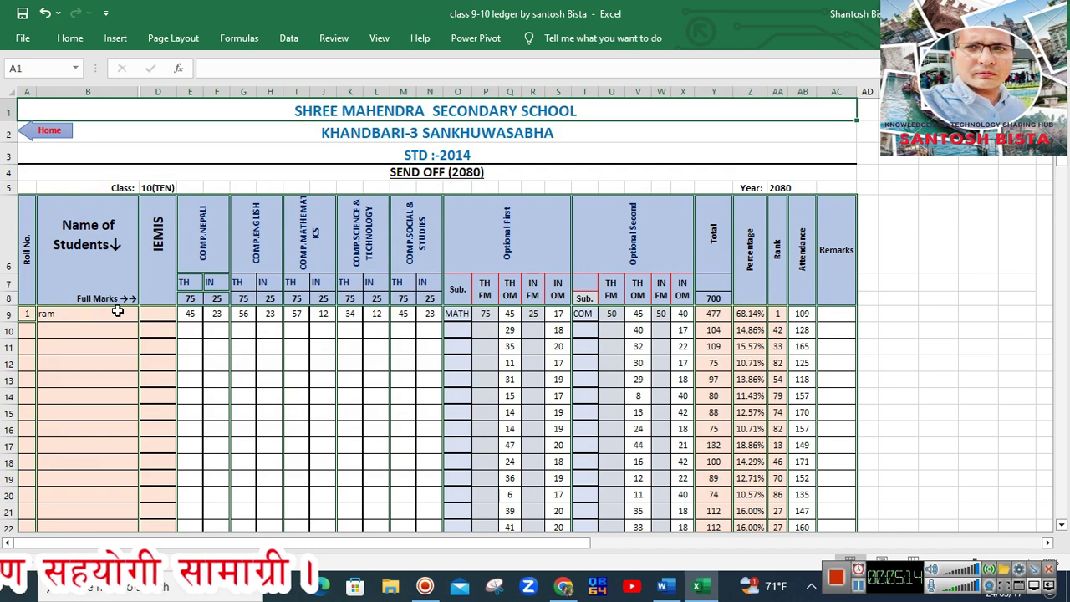
left_click(52, 325)
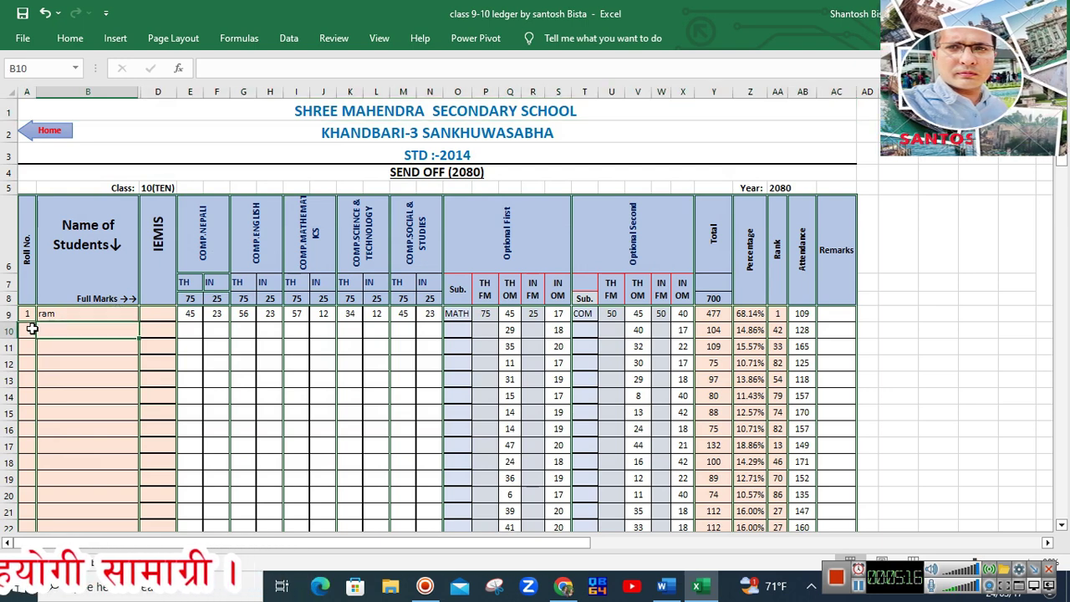
key("Down")
key("Down")
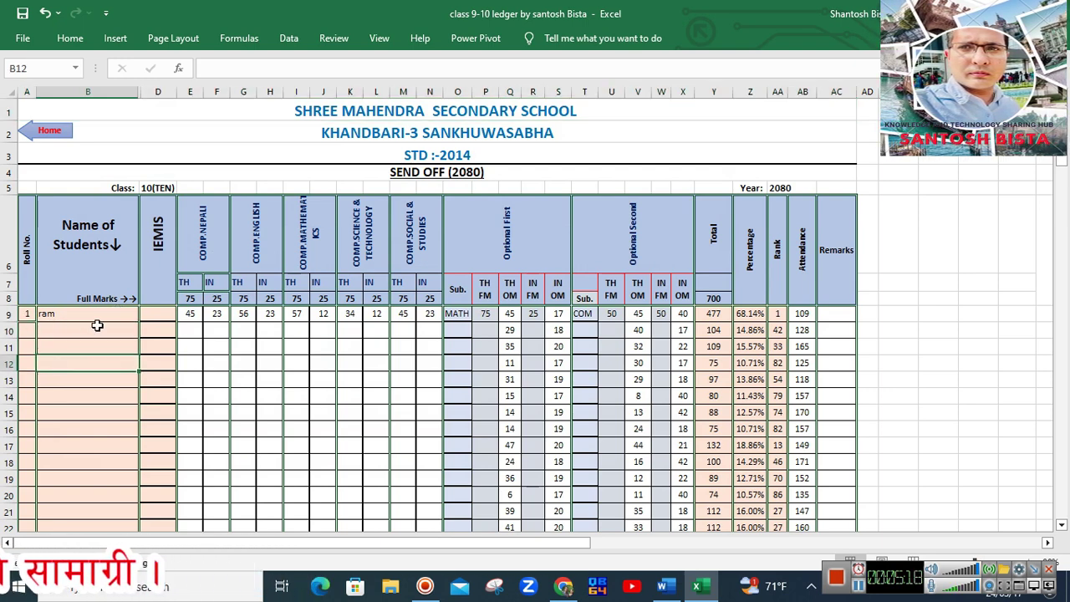
left_click(151, 314)
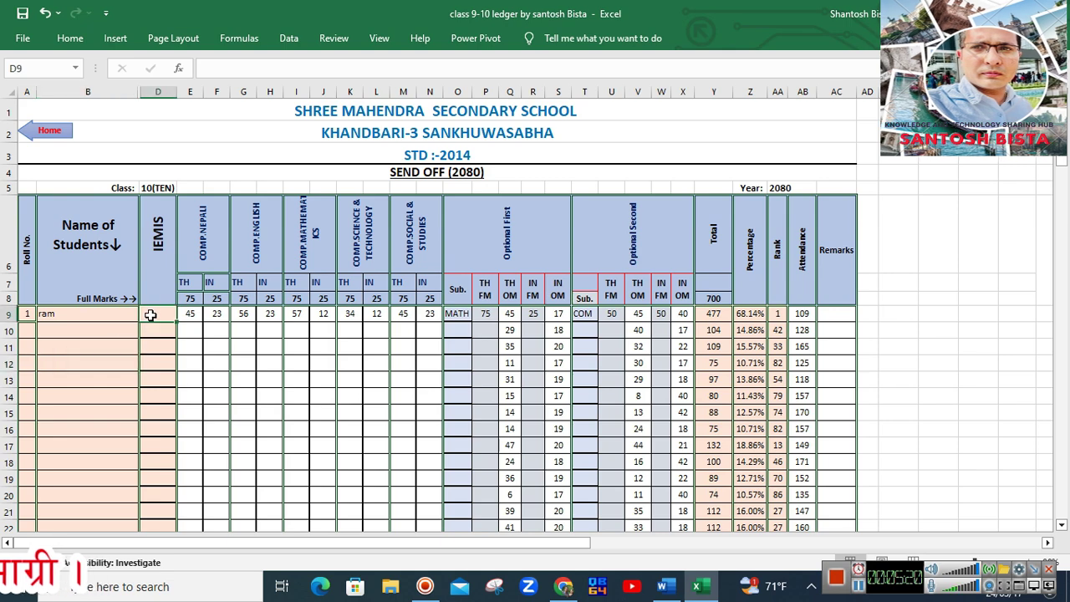
double_click(151, 314)
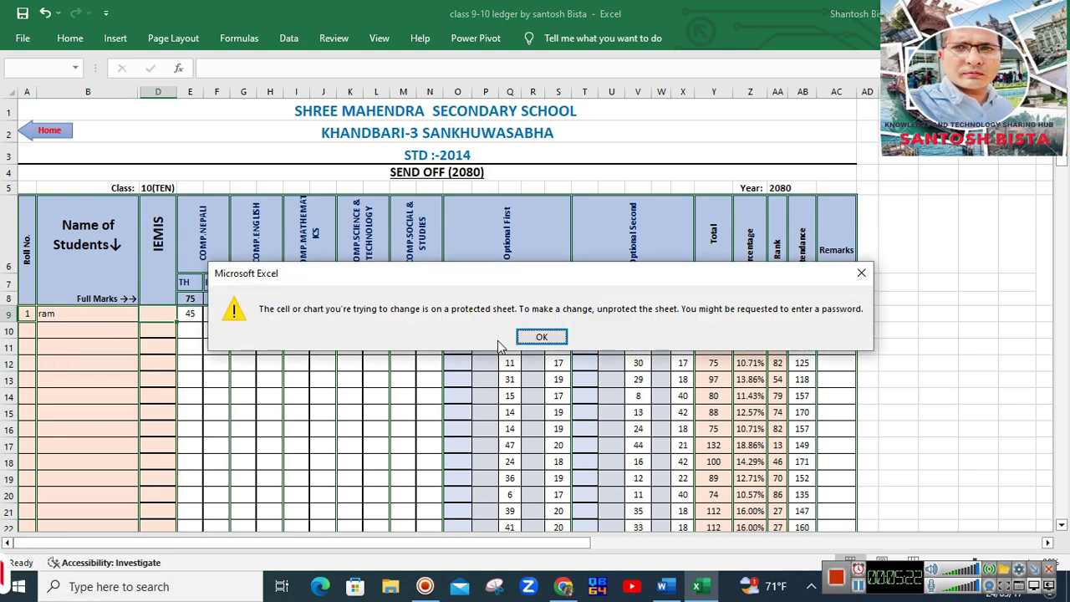
left_click(542, 337)
- Try editing the protected name in B9, dismiss the warning, then select Nepali theory cell E9
left_click(90, 309)
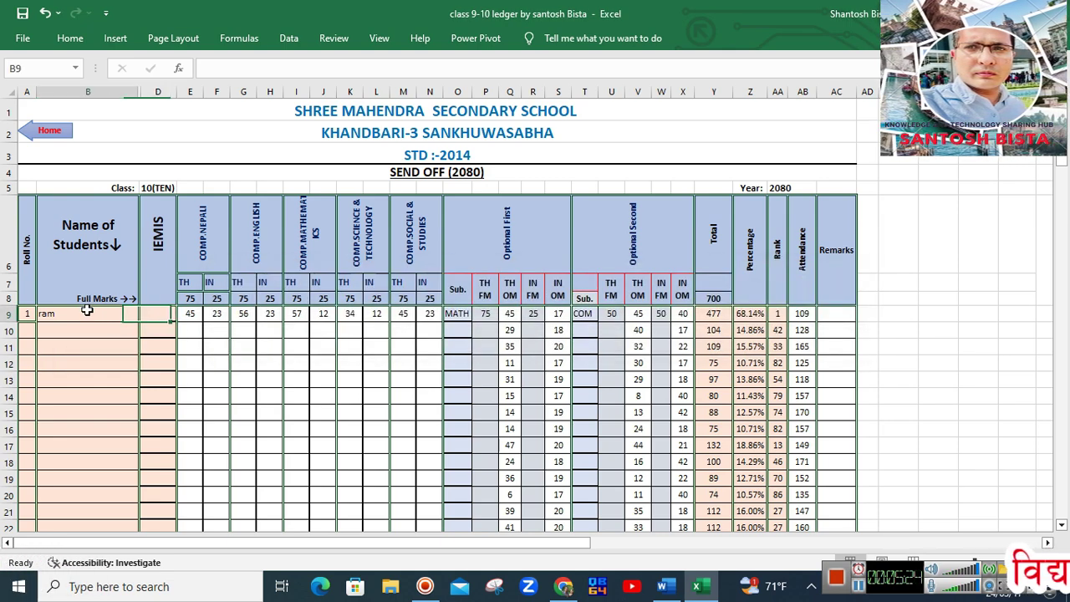
double_click(87, 310)
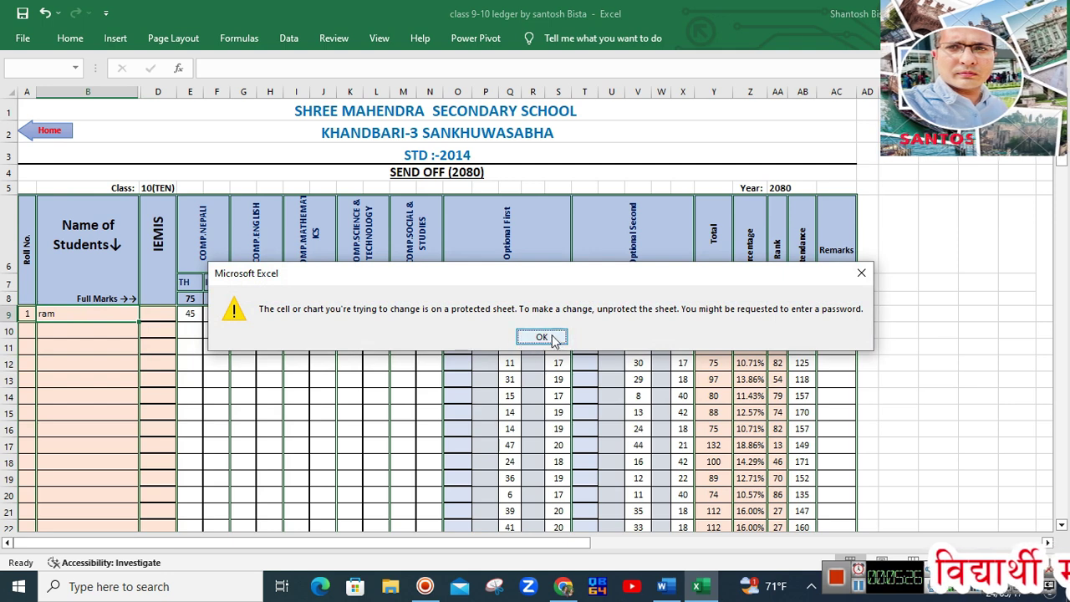
left_click(540, 337)
left_click(85, 337)
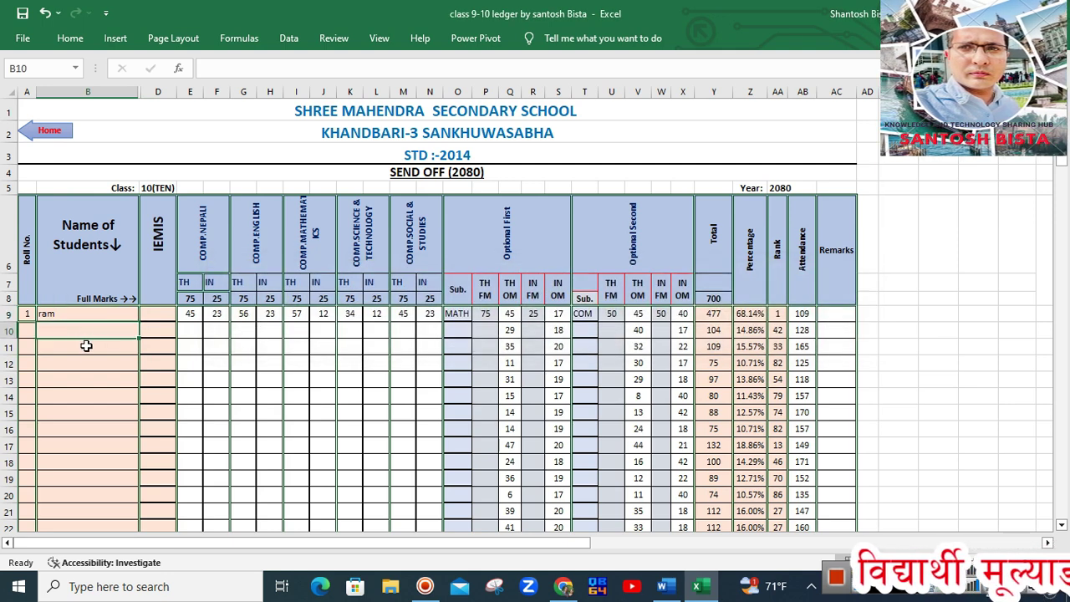
left_click(89, 348)
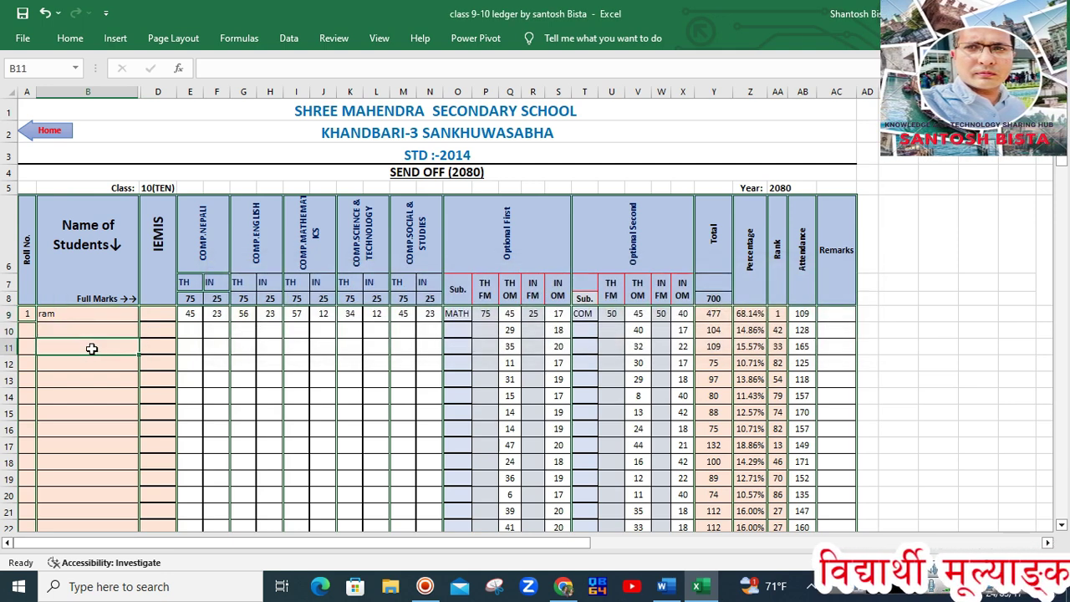
left_click(192, 313)
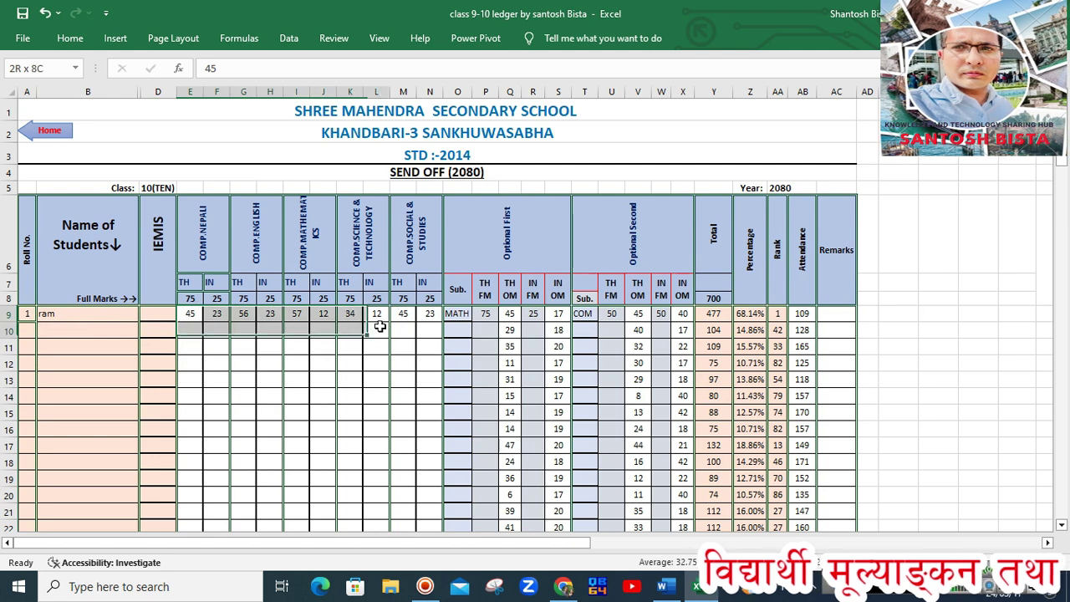
- Clear the compulsory marks E9:N9 and enter 74 as the Nepali theory mark
left_click_drag(200, 312, 426, 315)
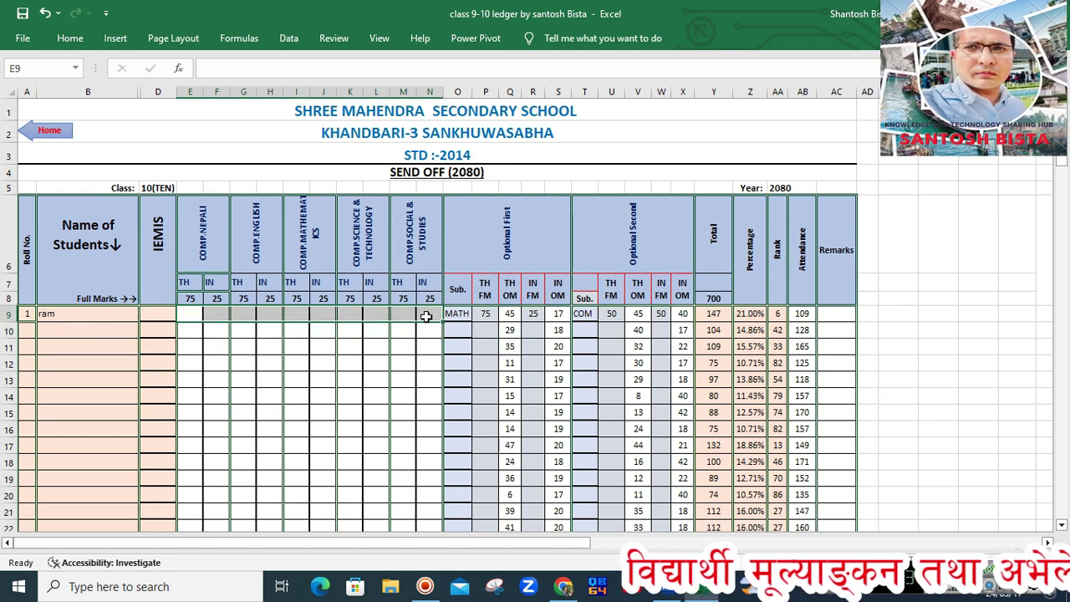
key("Delete")
left_click(195, 333)
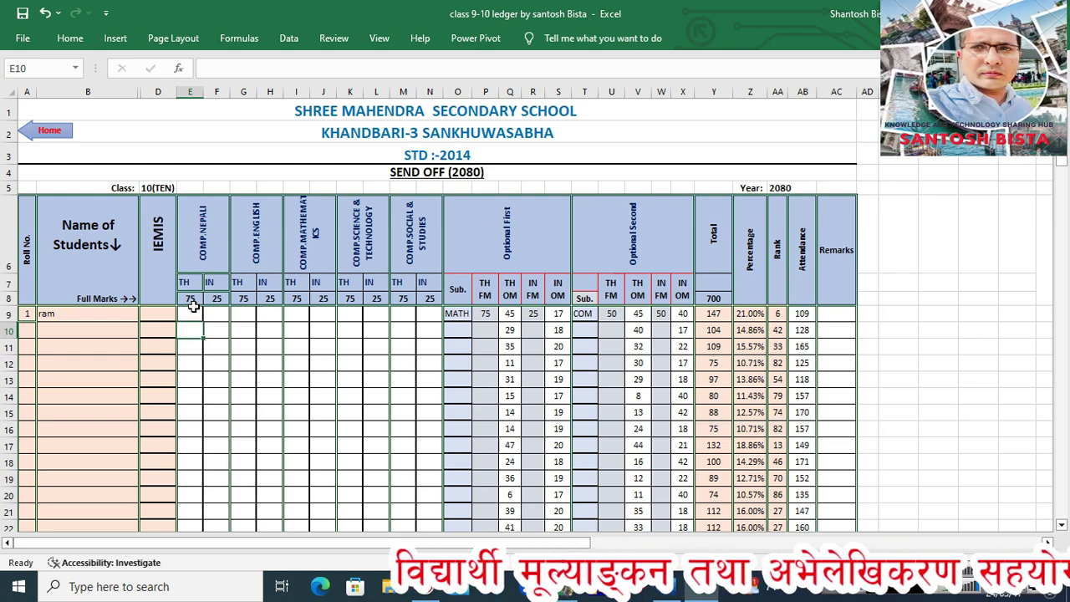
left_click(193, 314)
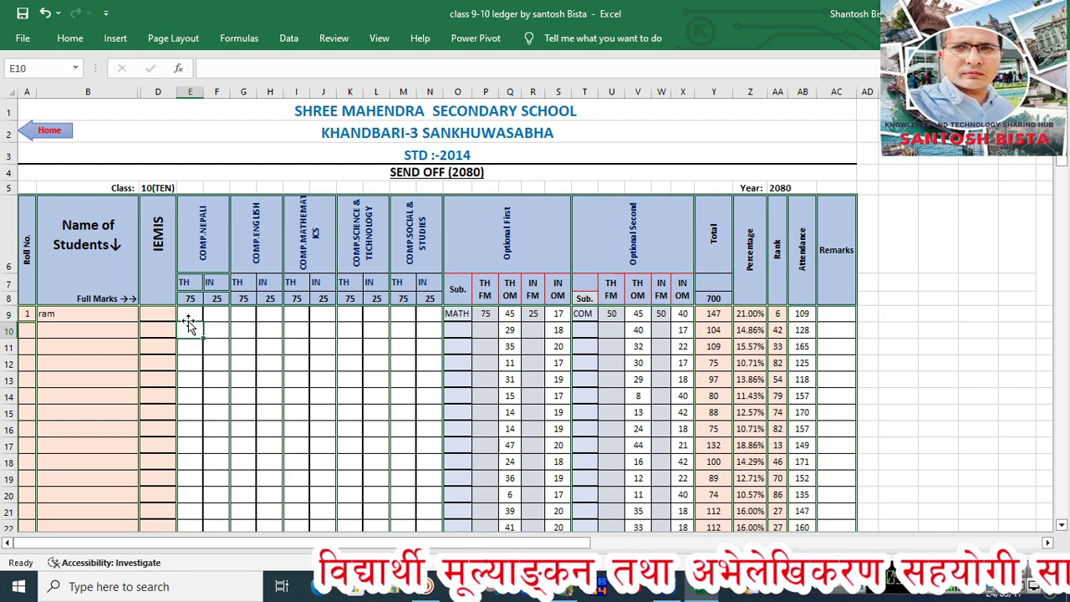
type("74")
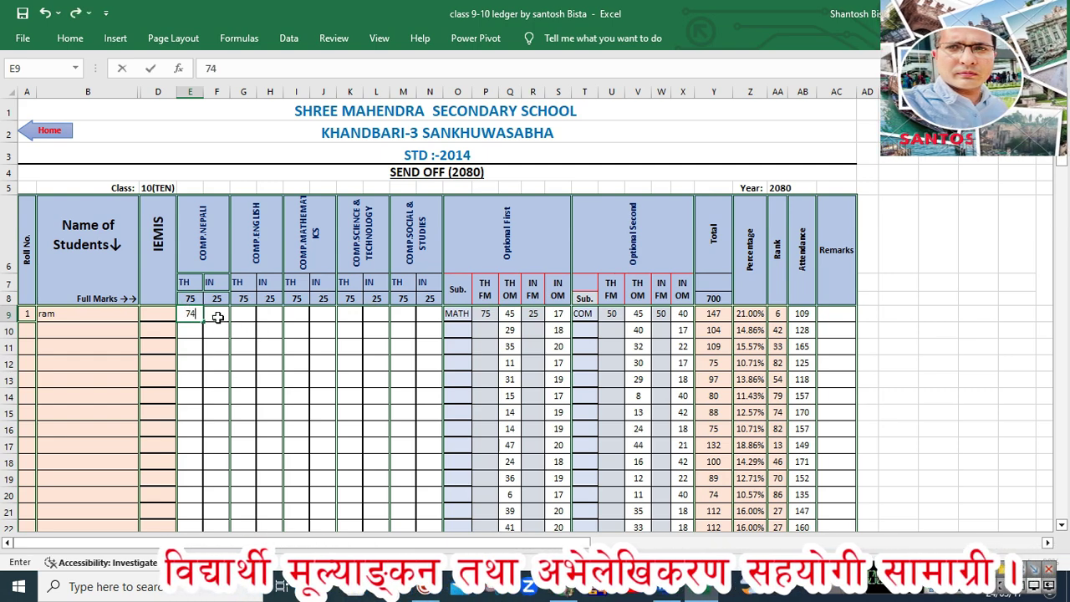
left_click(217, 316)
- Retry the rejected Nepali internal mark 26 as 24 in F9, then check L9 and O9
type("26")
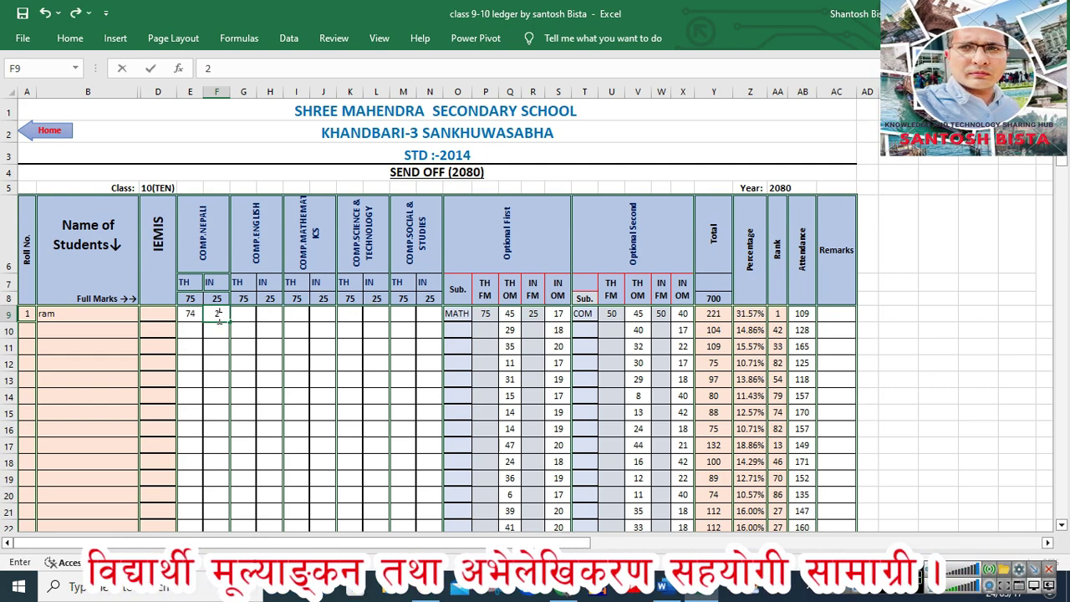
left_click(214, 328)
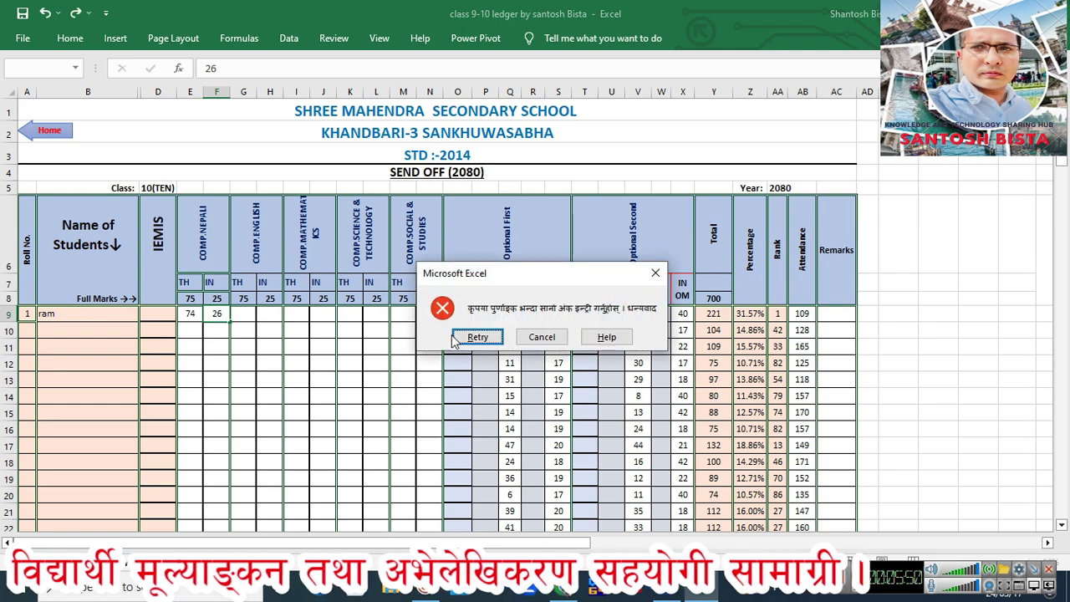
left_click(478, 337)
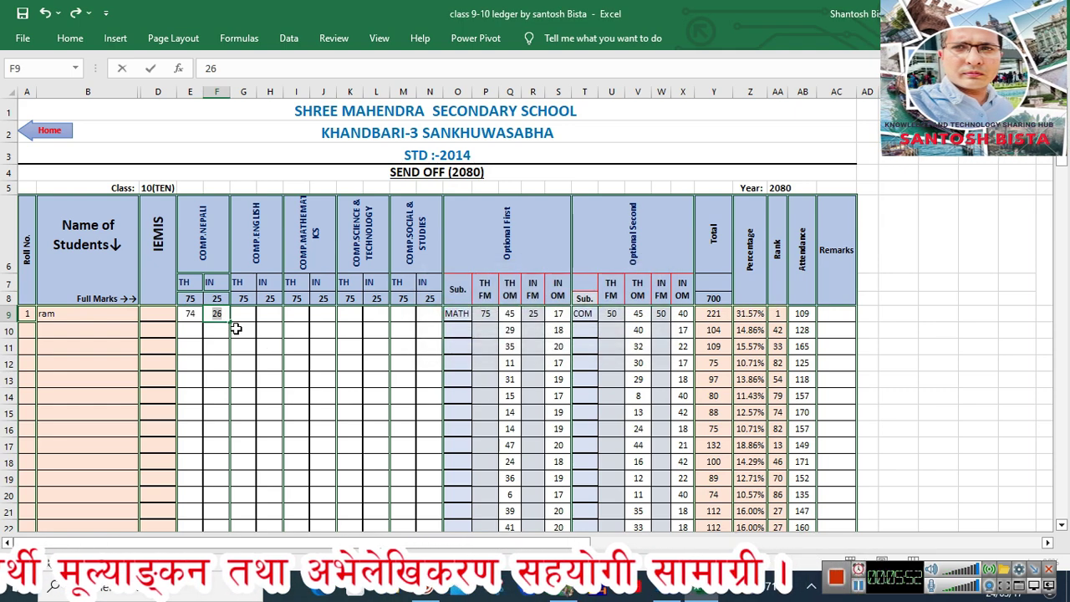
key("BackSpace")
type("4")
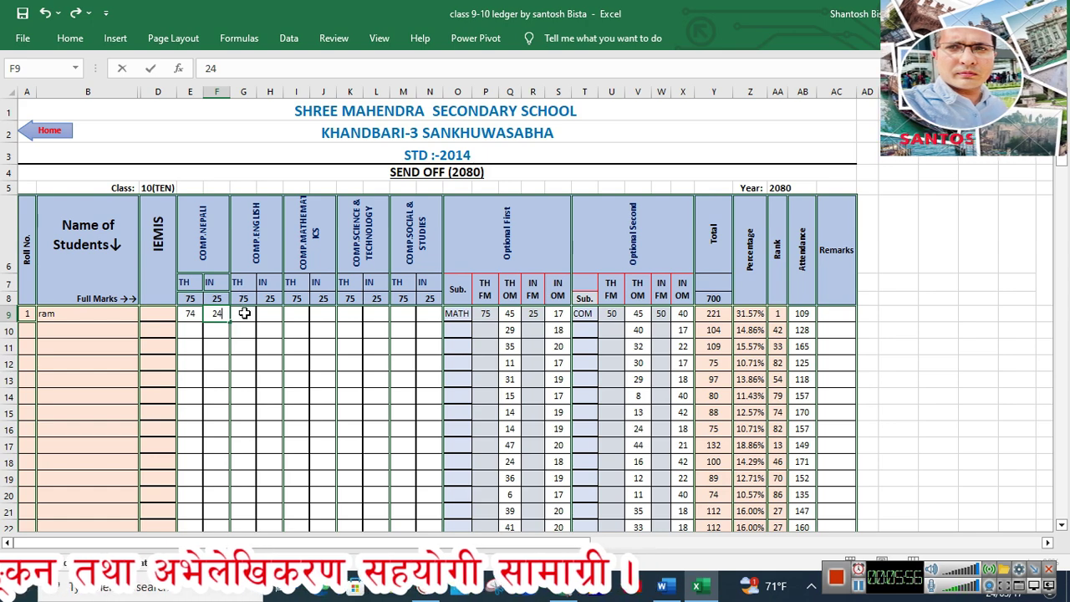
key("Tab")
key("Tab")
left_click(386, 317)
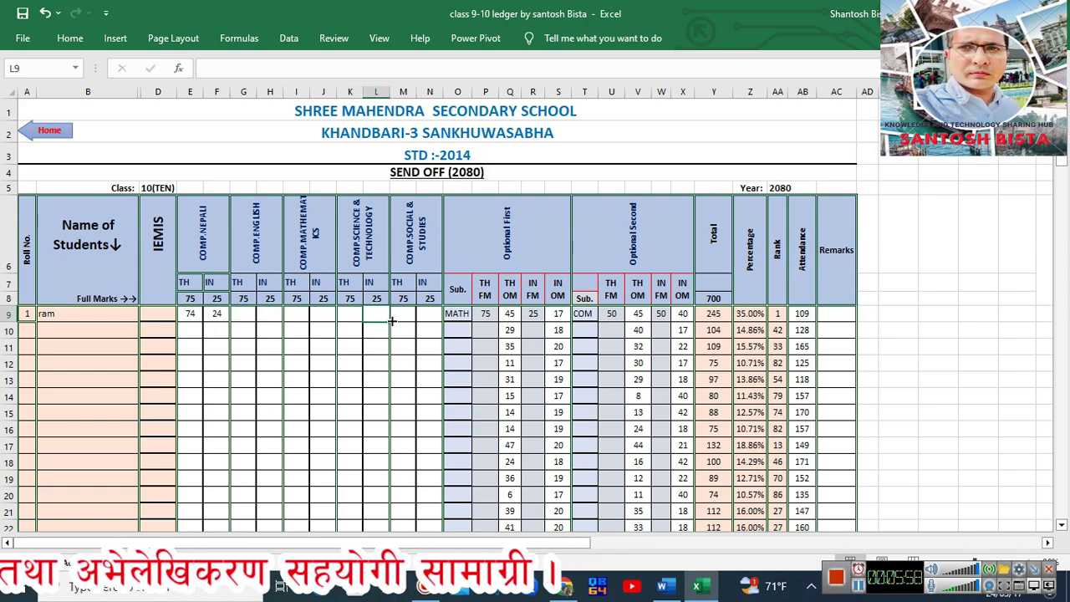
left_click(459, 315)
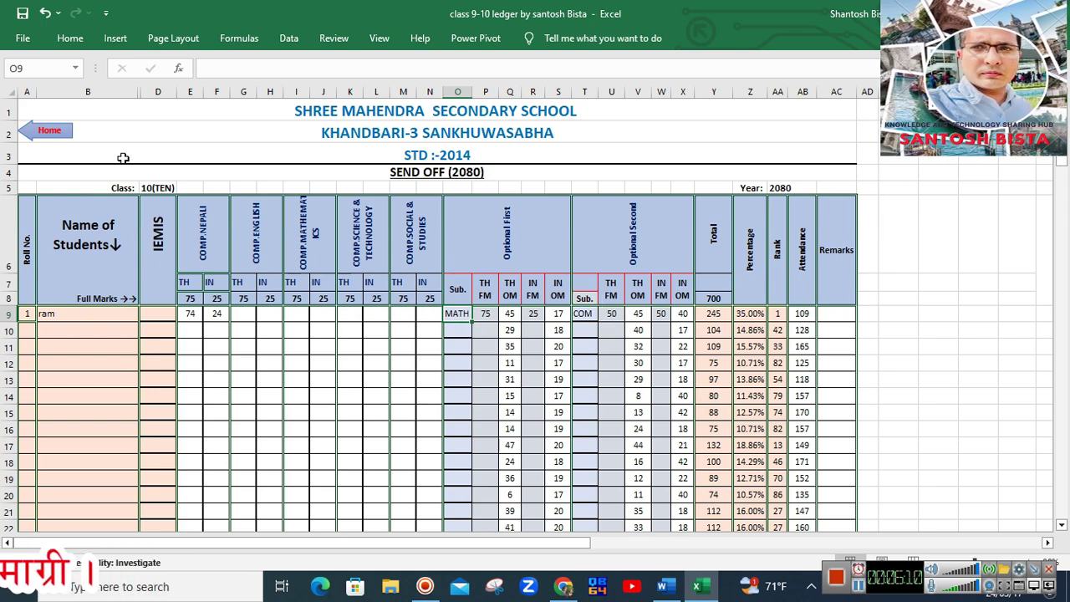
- From Home, open Student's Detail and enter the second student's name in B7
left_click(51, 138)
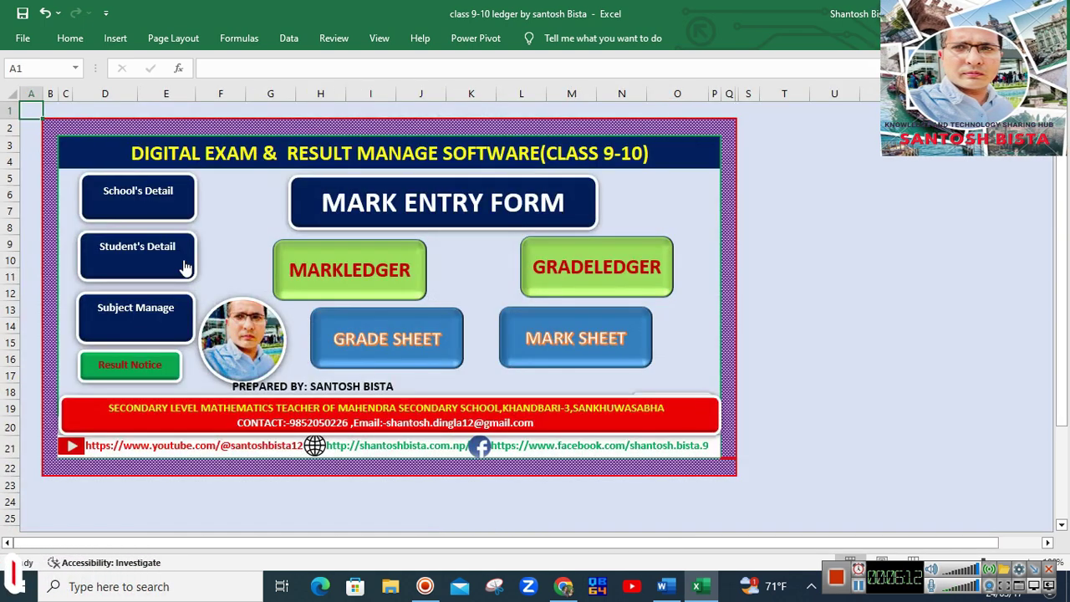
left_click(141, 246)
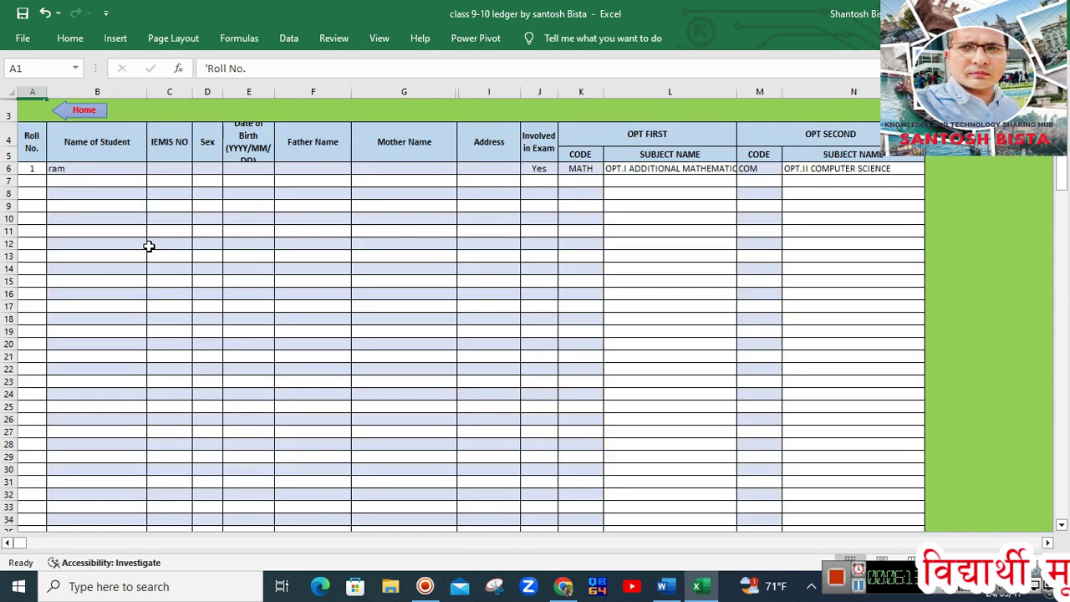
left_click(109, 179)
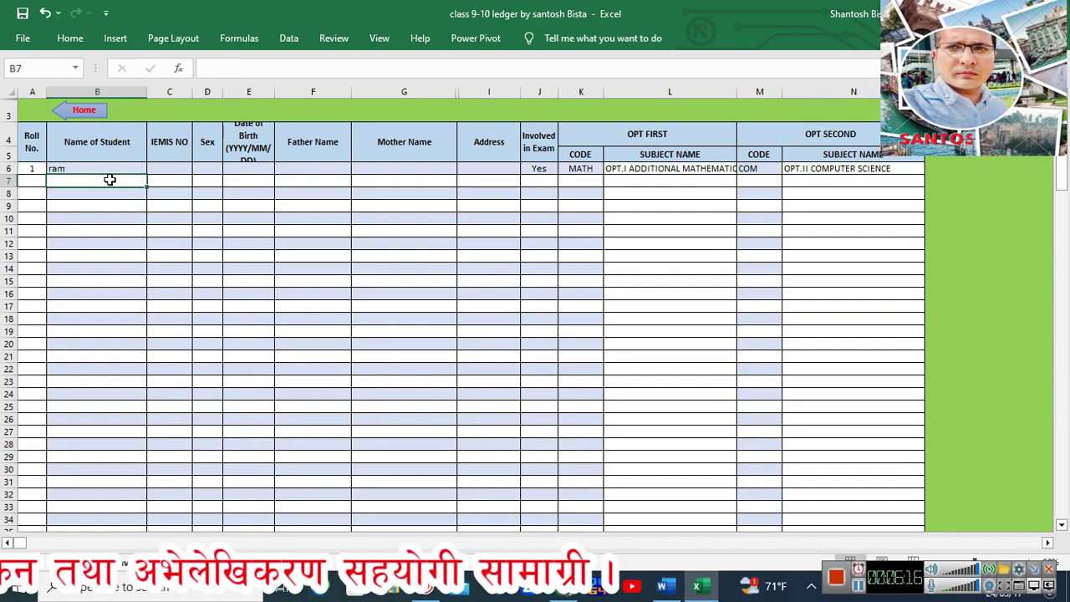
type("hari")
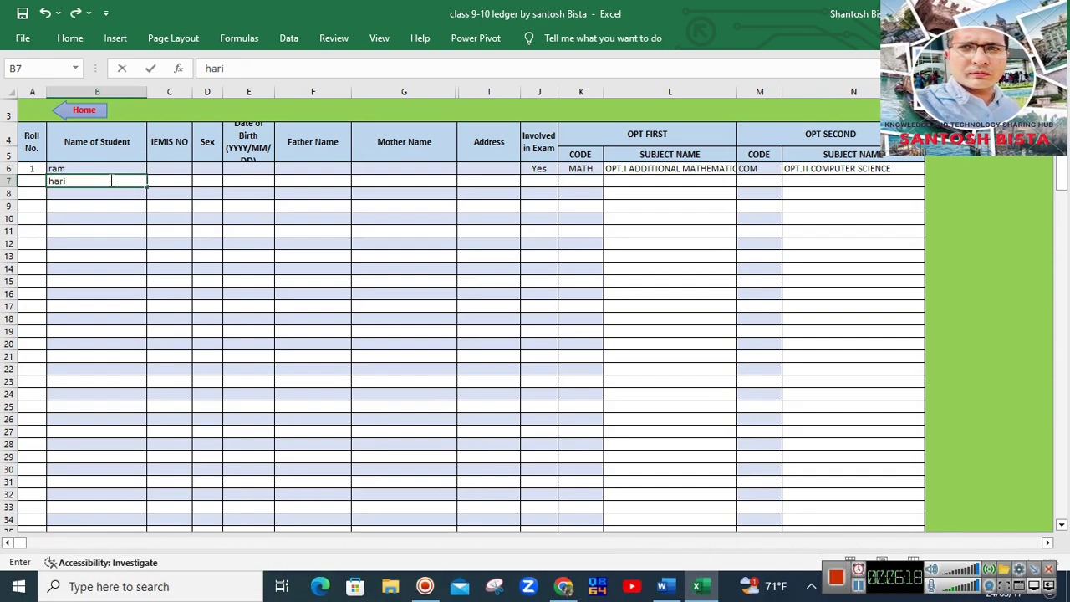
left_click(569, 179)
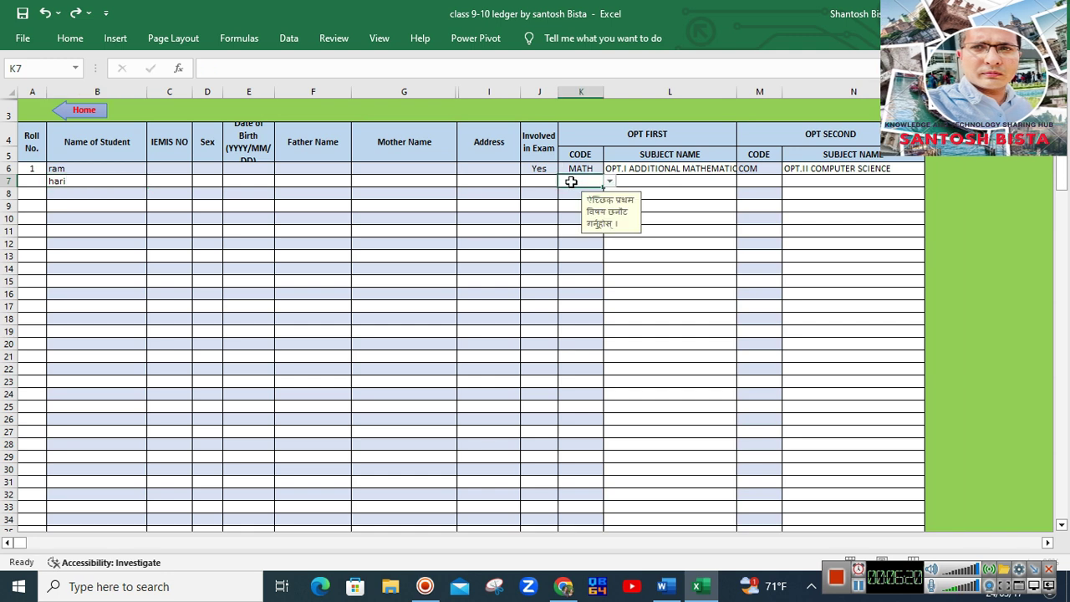
- Choose ECO as first optional in K7 and EDU as second optional in M7
left_click(569, 208)
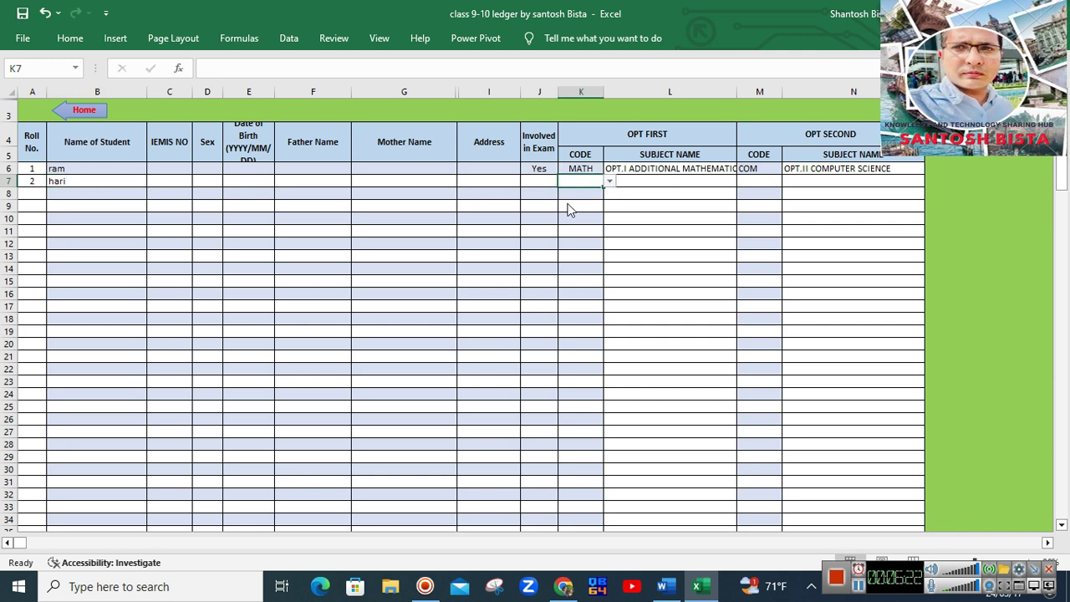
left_click(609, 182)
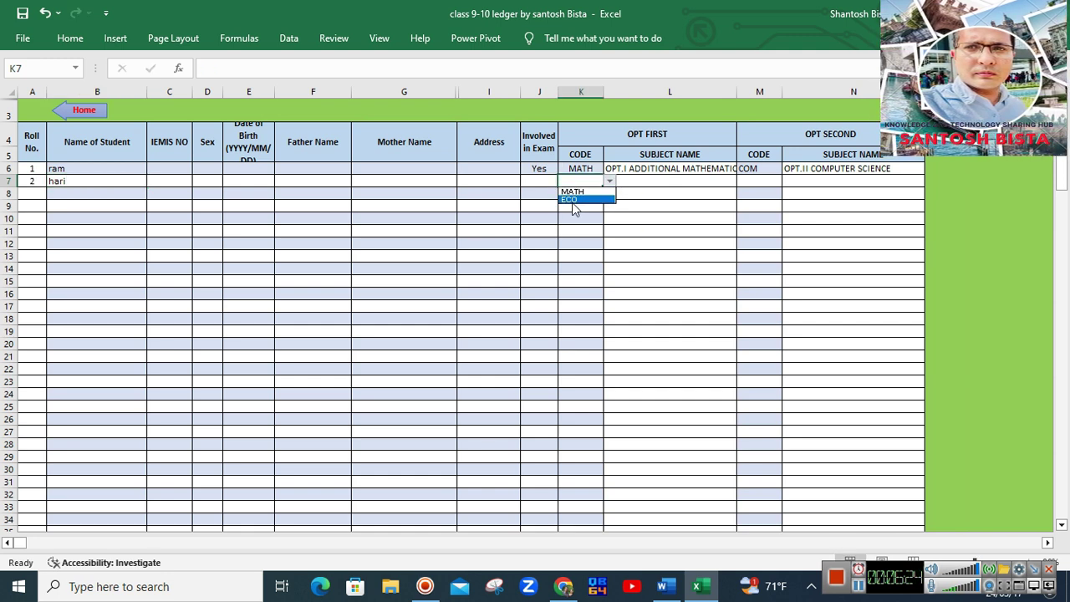
left_click(572, 201)
left_click(780, 183)
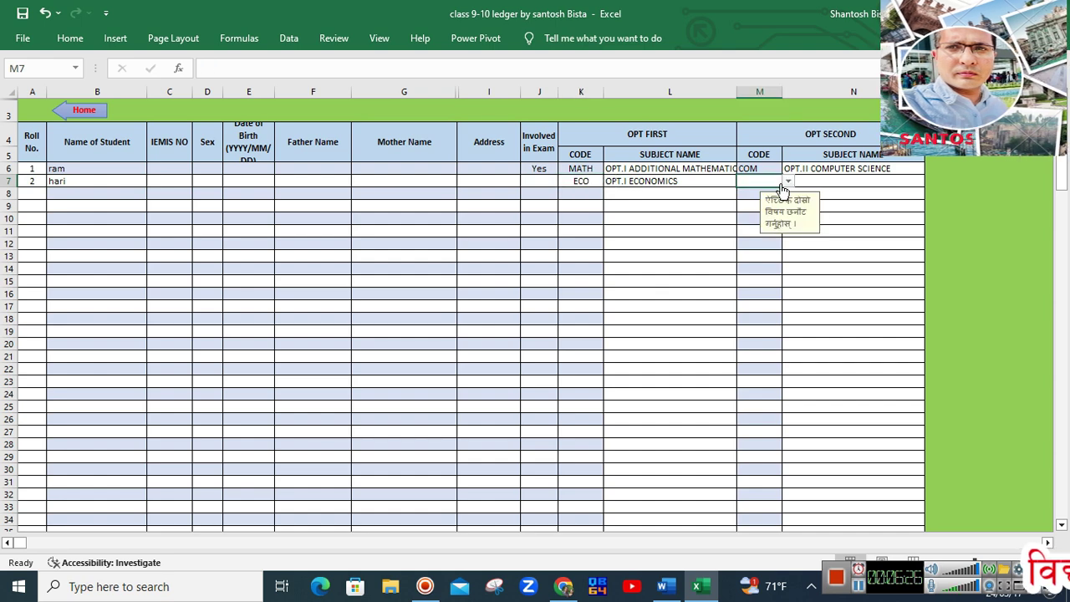
left_click(789, 182)
left_click(756, 200)
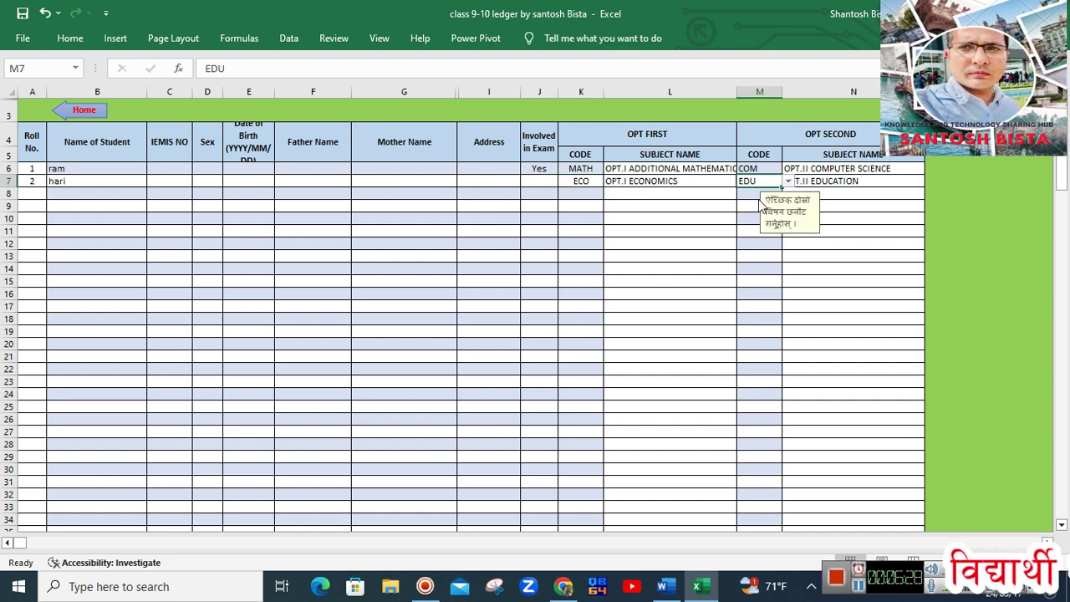
left_click(84, 111)
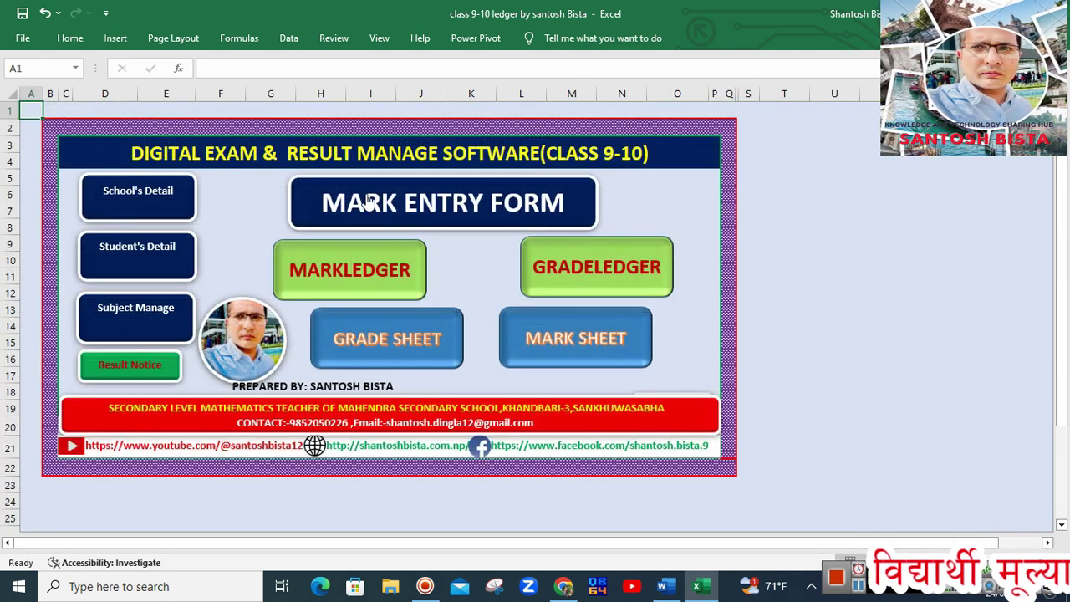
left_click(448, 219)
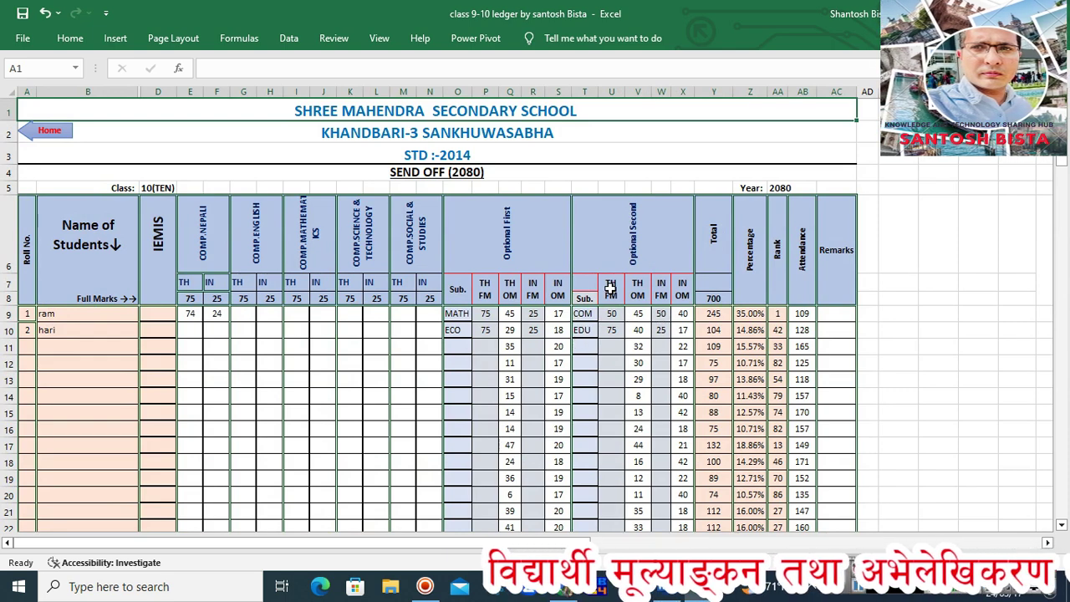
left_click(609, 332)
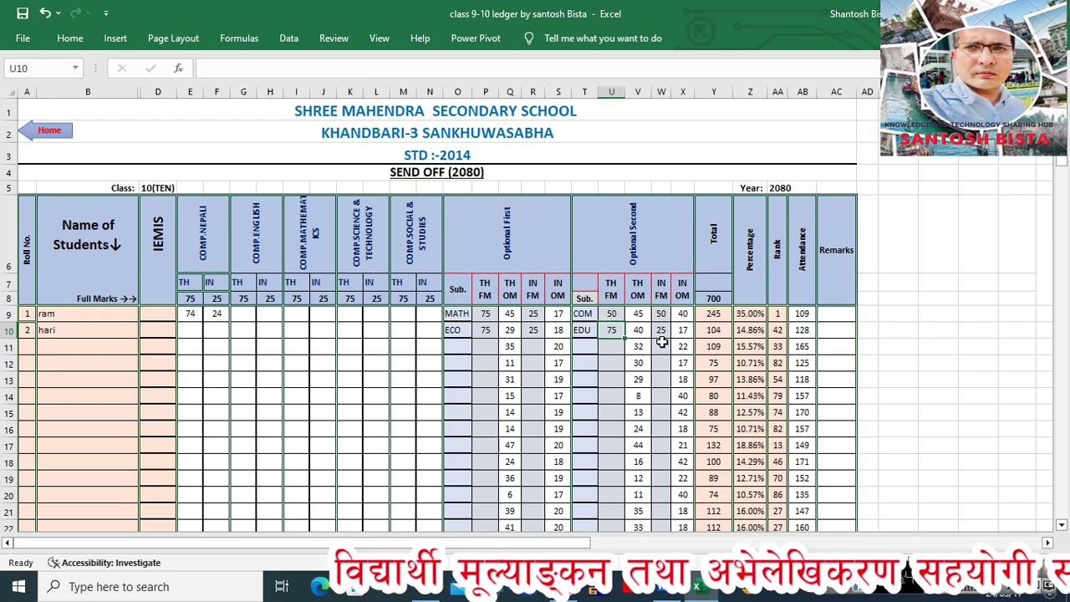
left_click(660, 332)
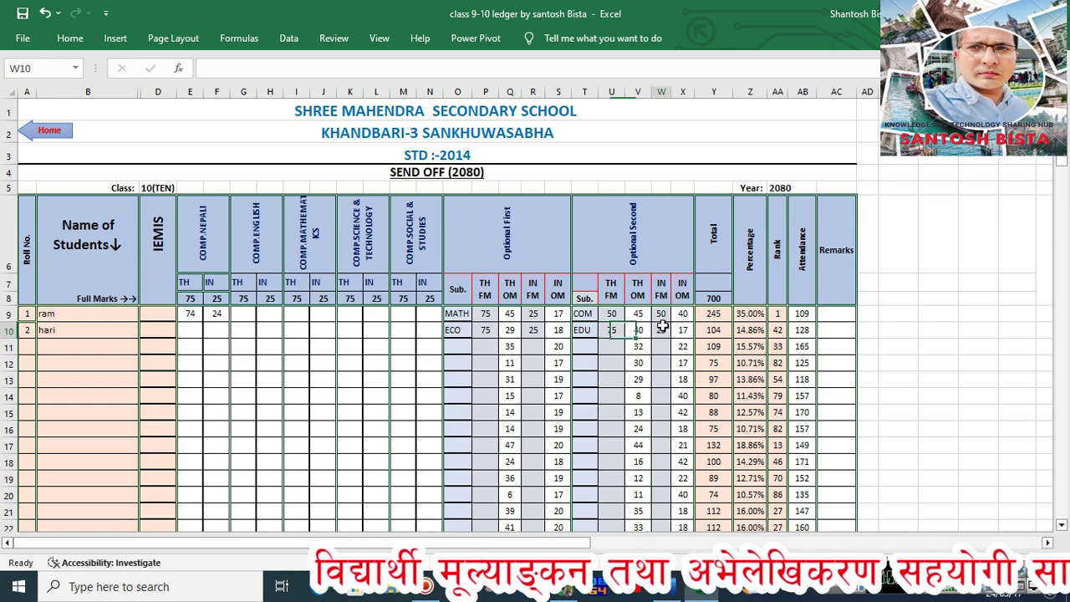
left_click(581, 330)
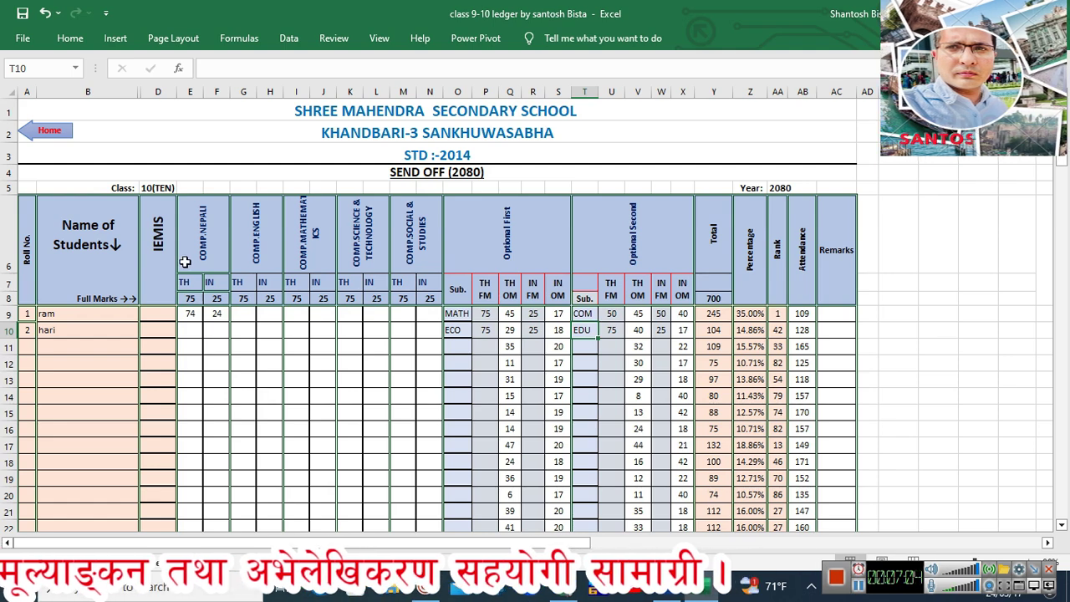
left_click(50, 131)
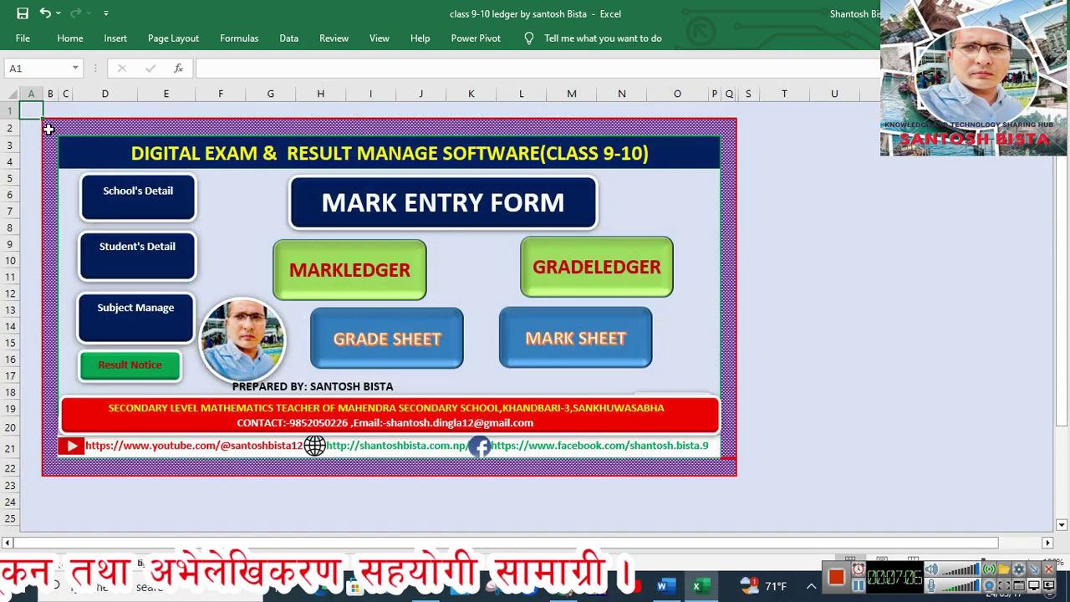
- Preview the SEND OFF (2080) mark ledger's four landscape Letter print pages, then return to the dashboard
left_click(348, 269)
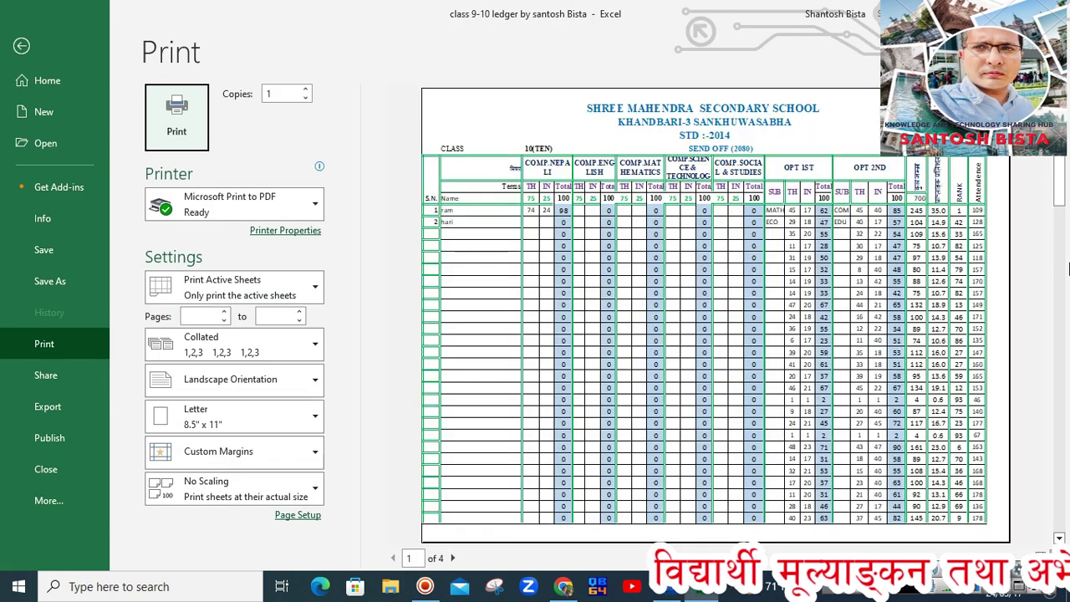
left_click(30, 46)
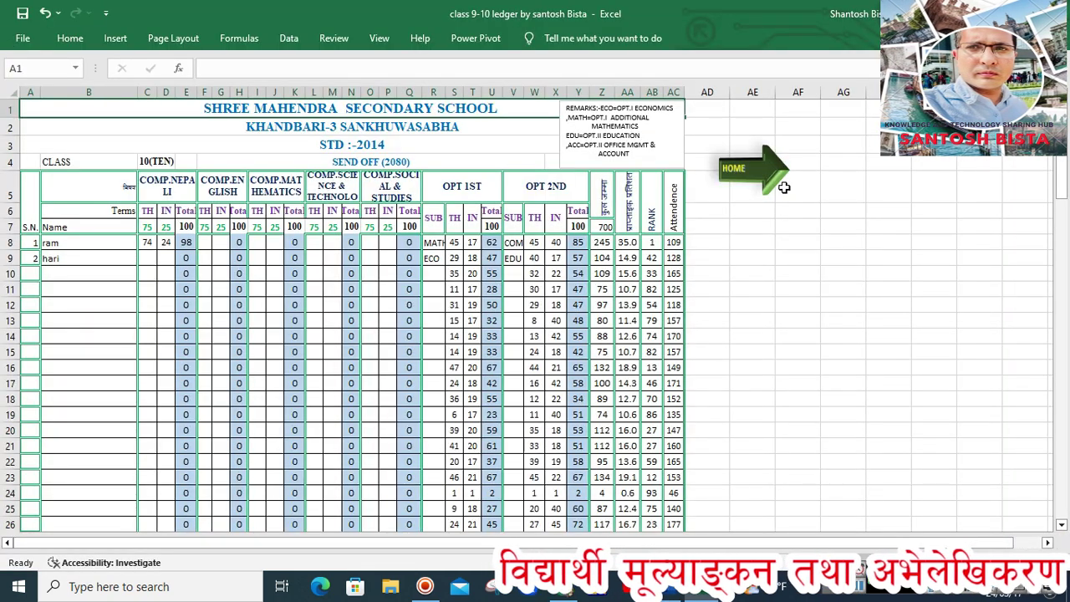
left_click(739, 178)
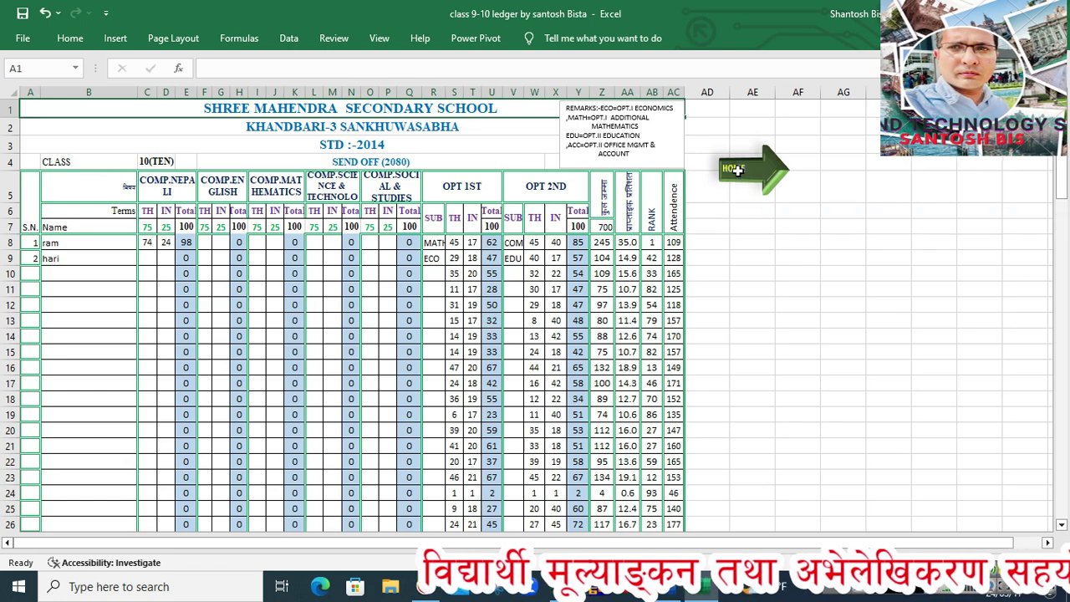
- Scroll across the grade ledger's grade points and grades for both students, then go home
left_click(596, 289)
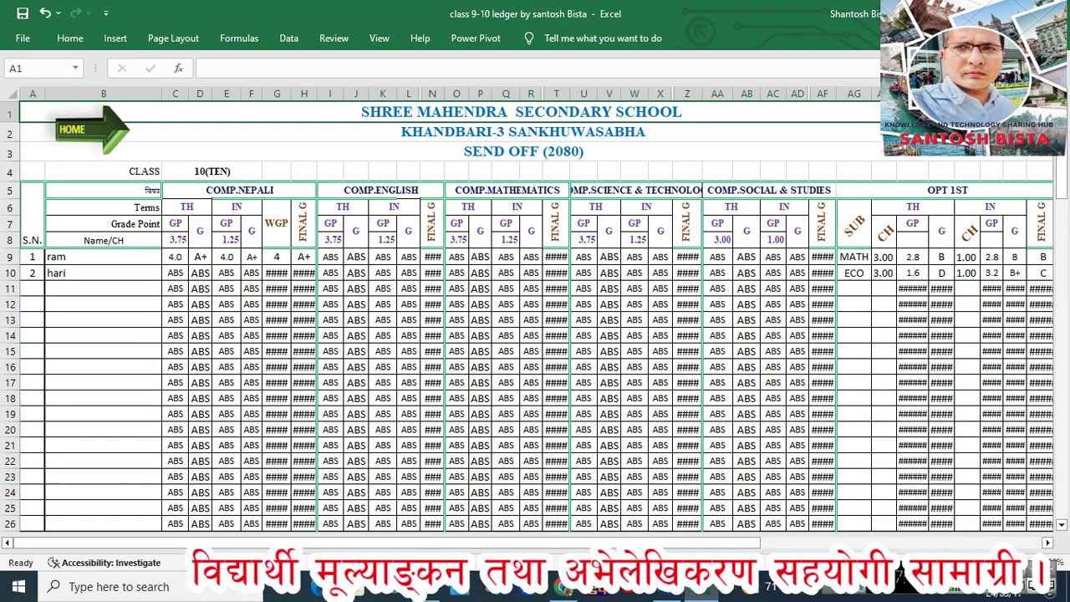
left_click_drag(648, 544, 897, 545)
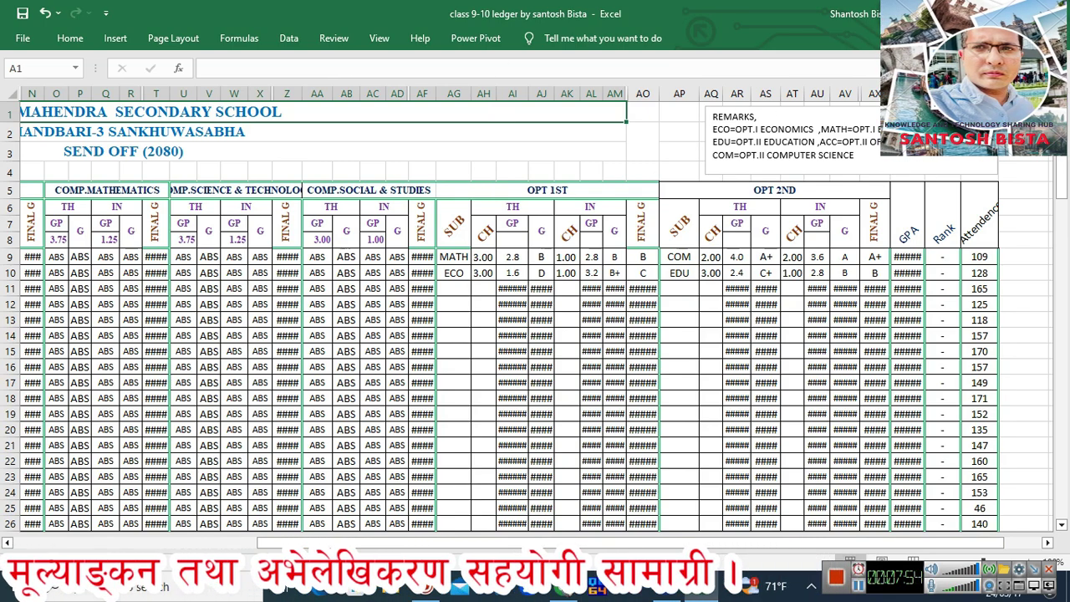
scroll(122, 203, "left", 10)
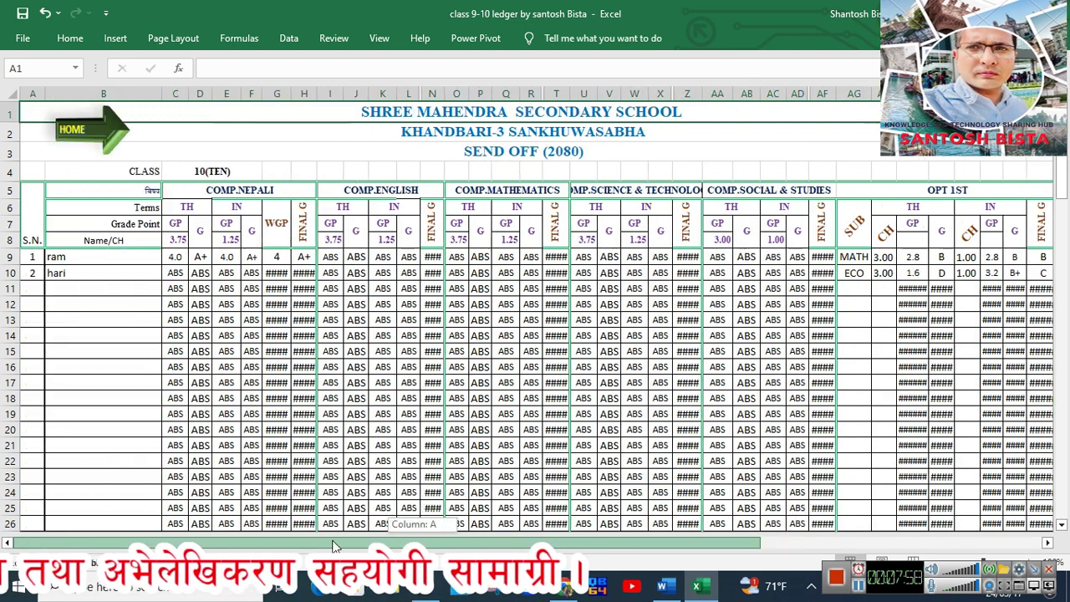
scroll(128, 154, "left", 2)
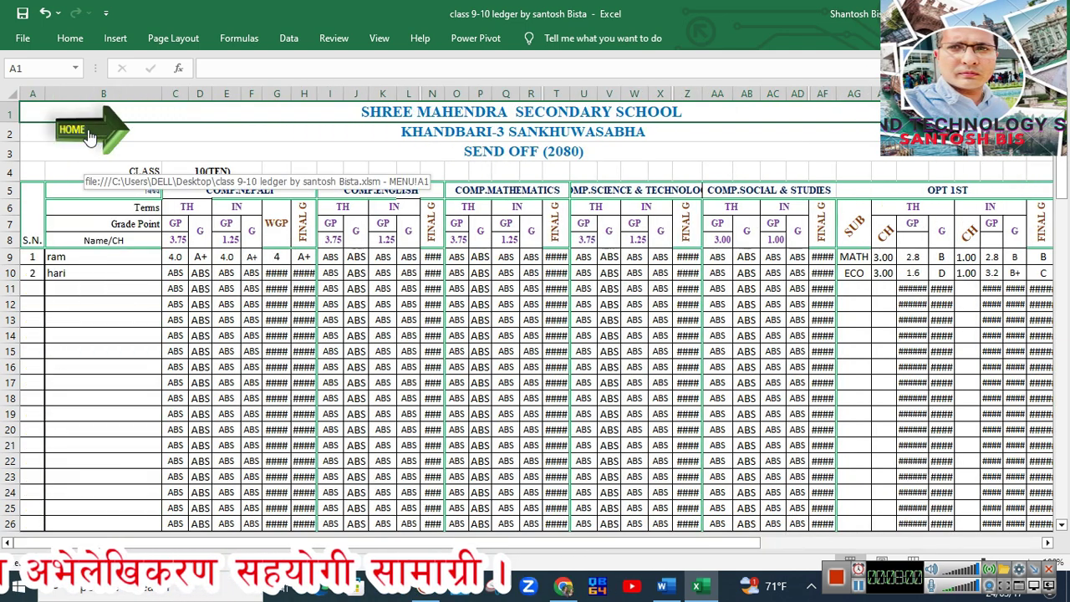
left_click(89, 137)
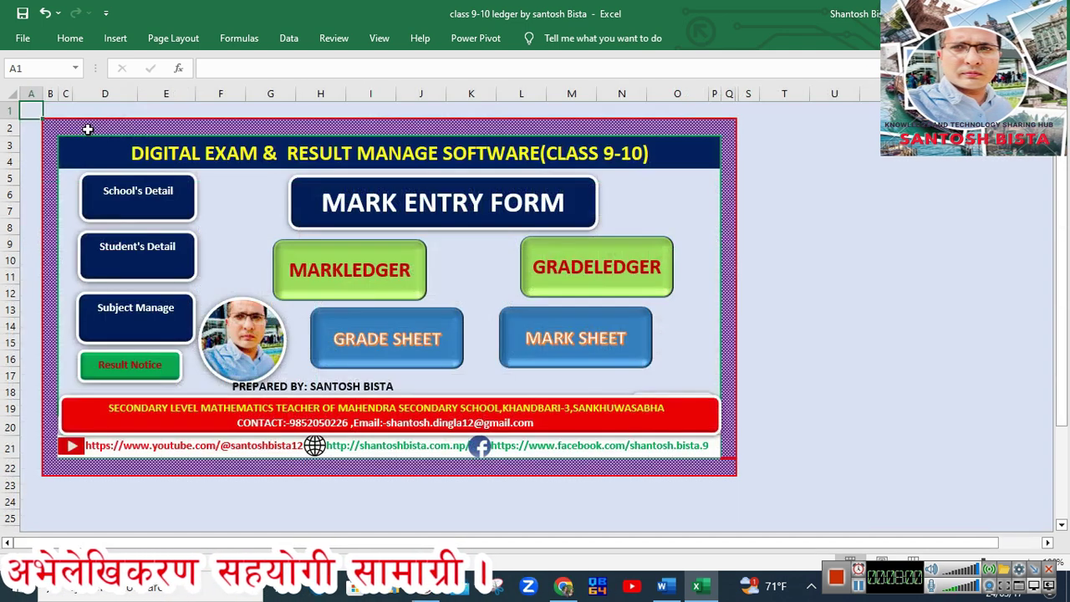
- Load roll number 1 into the Grade Sheet, then return to the home dashboard
left_click(388, 335)
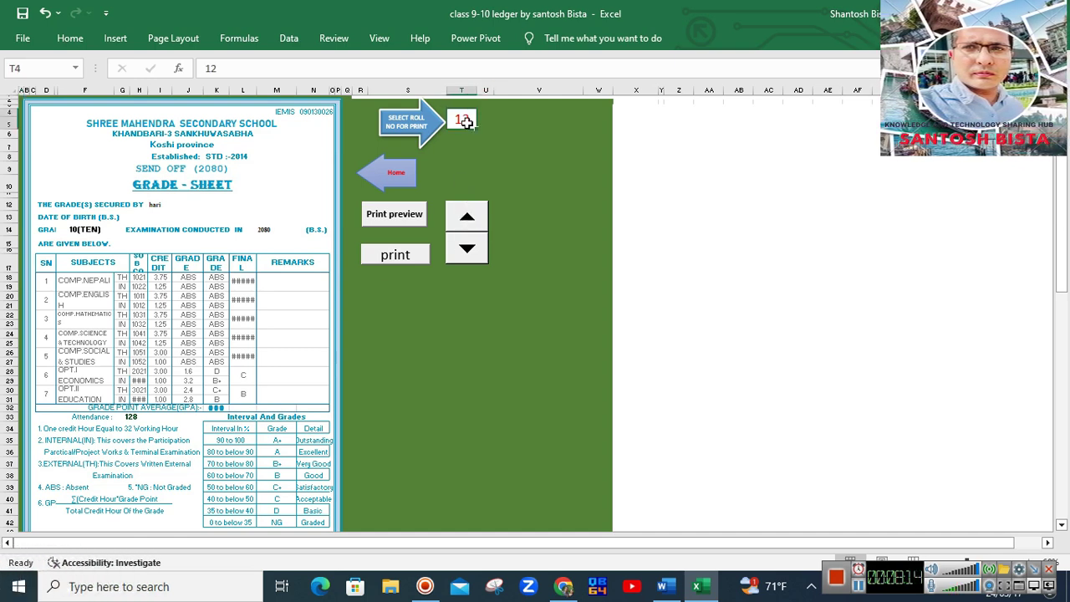
type("1")
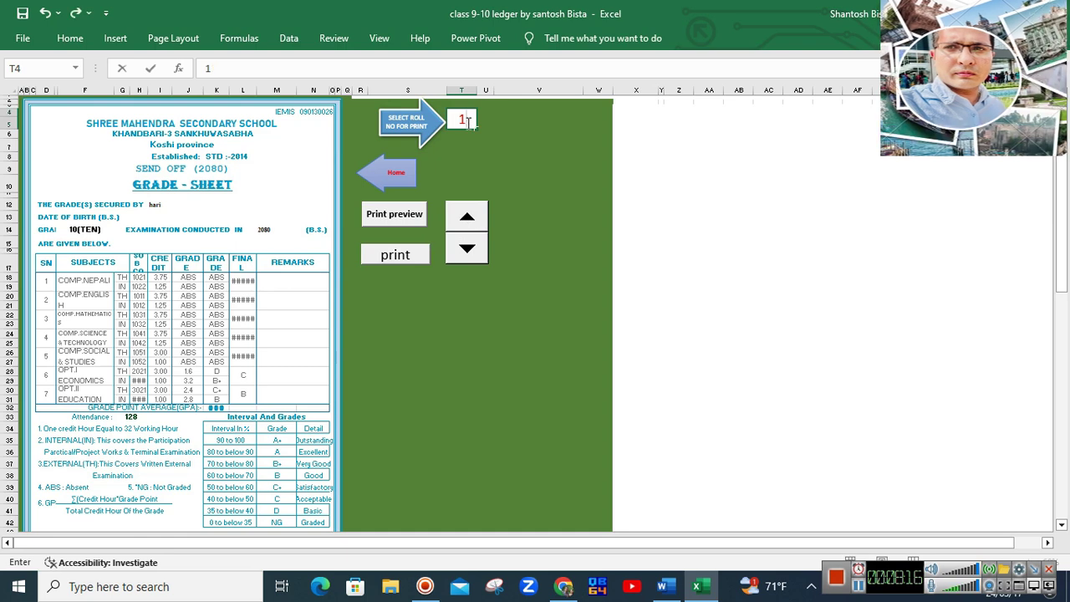
key("Return")
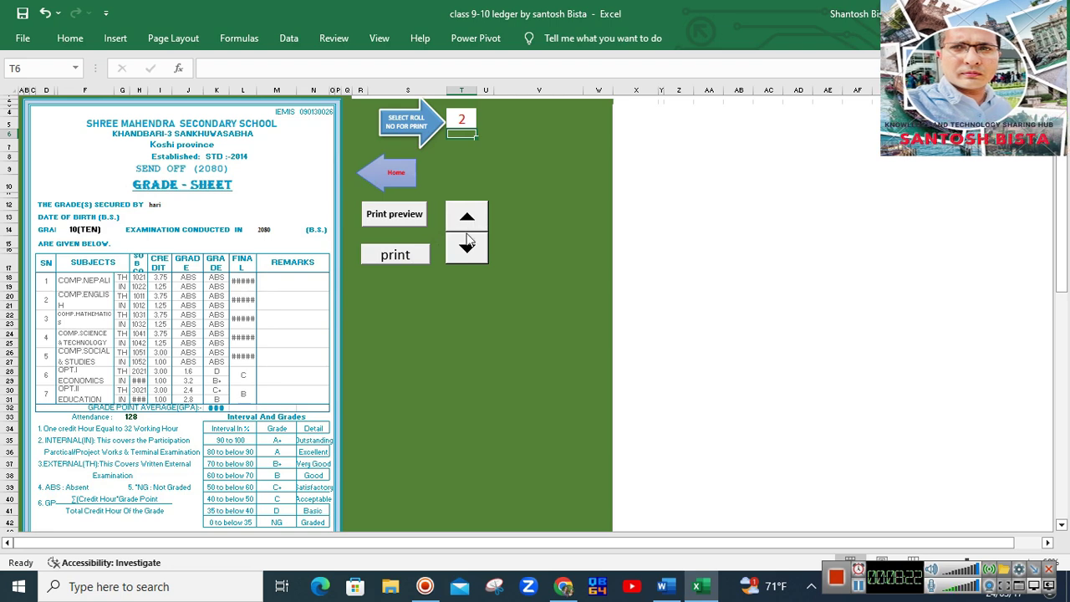
left_click(397, 179)
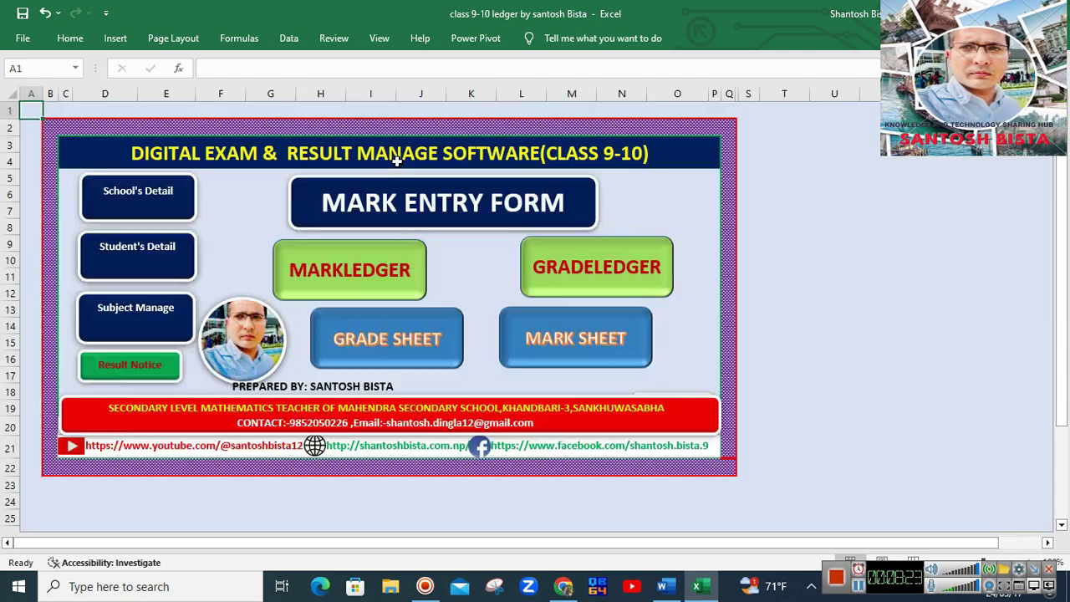
- Show roll 1's mark sheet totalling 245.00, then head back to the home dashboard
left_click(555, 338)
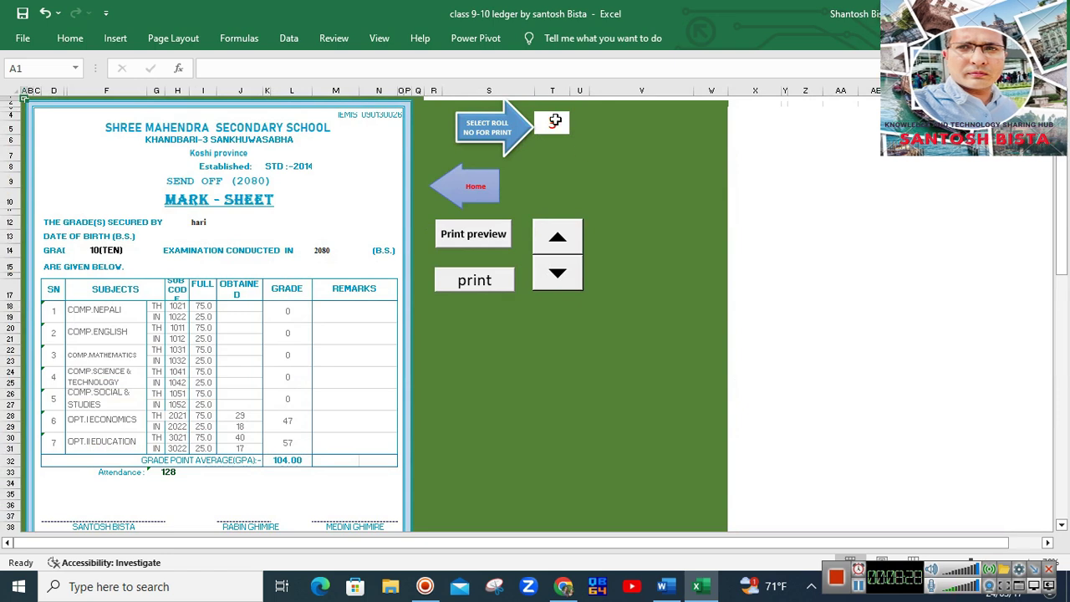
left_click(559, 285)
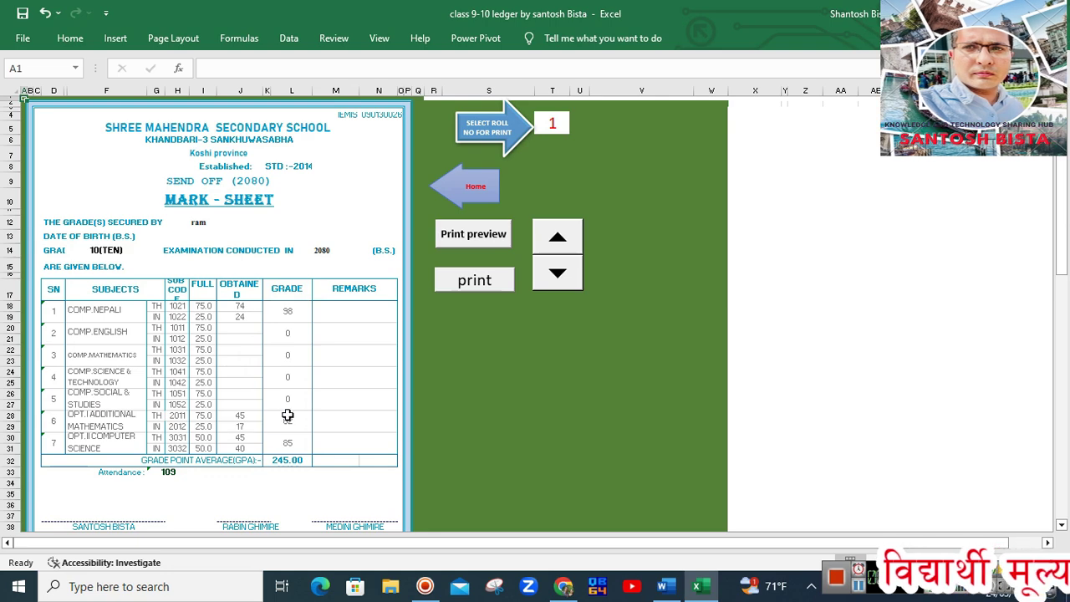
left_click(483, 187)
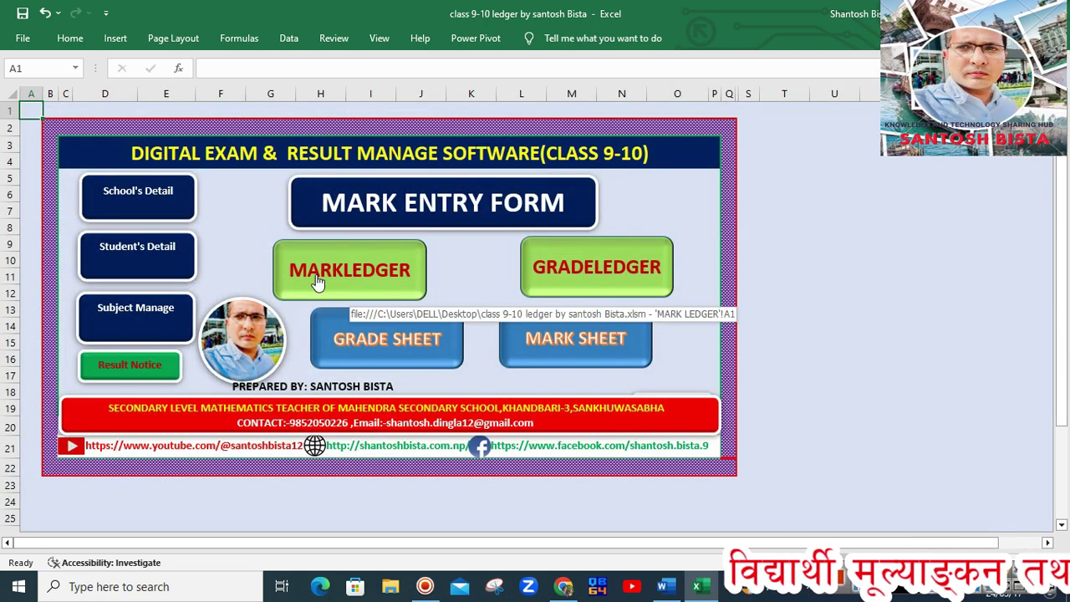
left_click(572, 267)
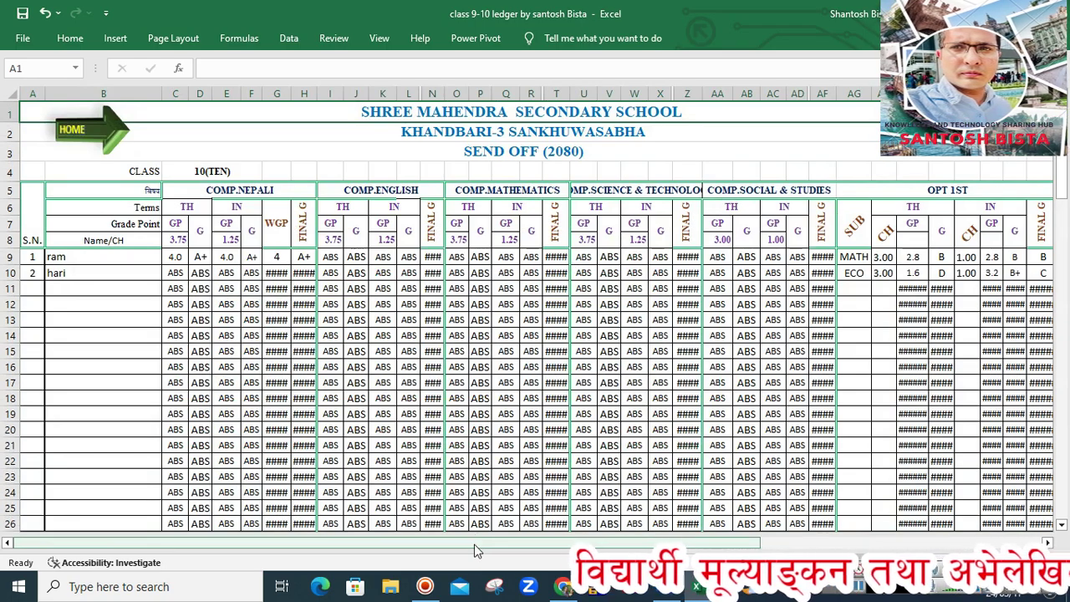
left_click_drag(481, 541, 507, 552)
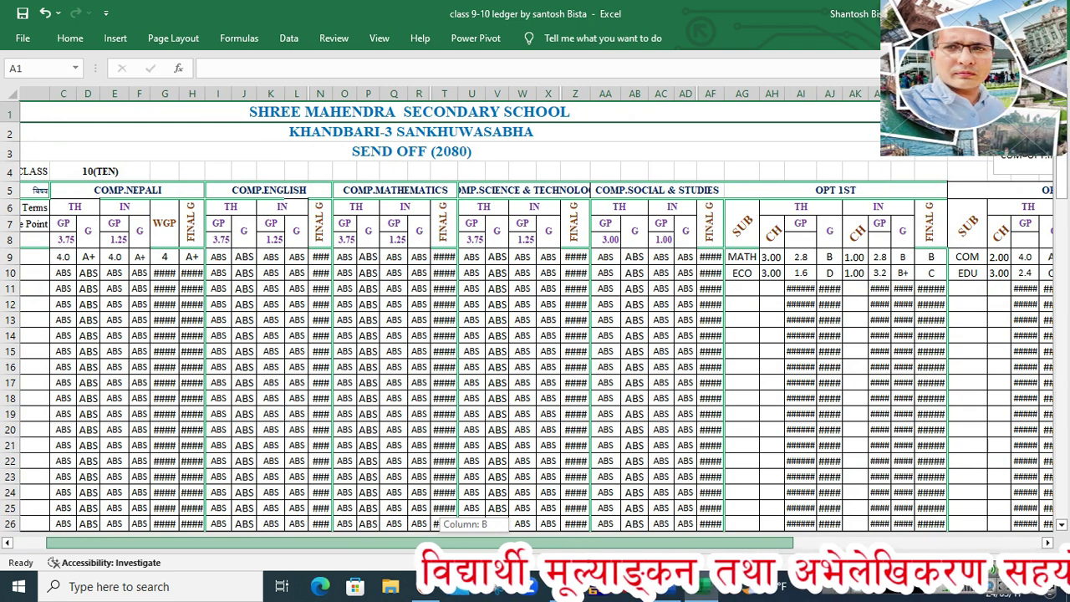
left_click_drag(506, 549, 476, 548)
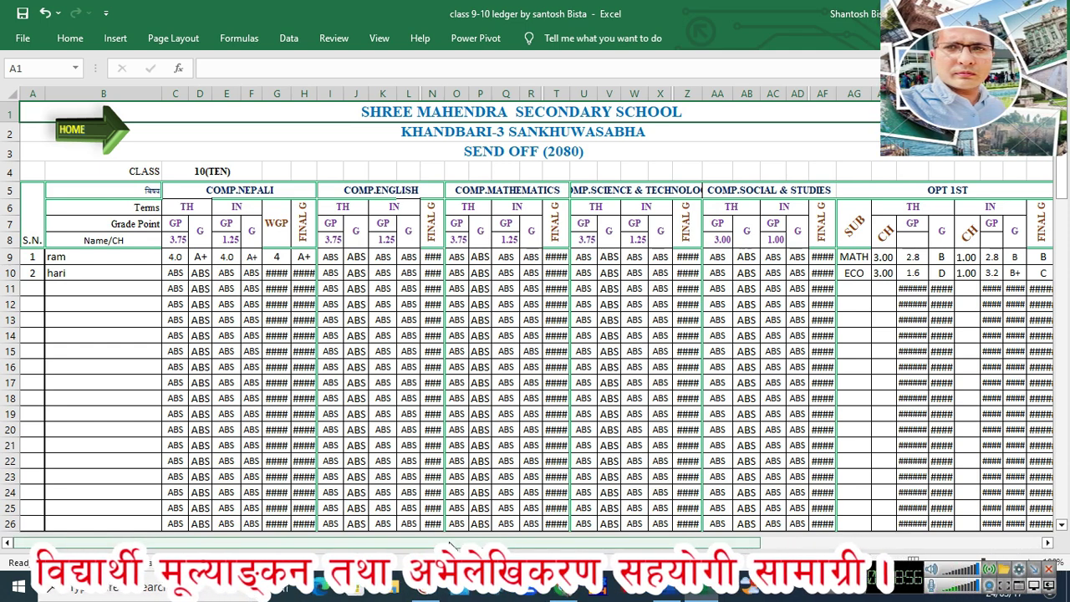
left_click_drag(456, 544, 698, 545)
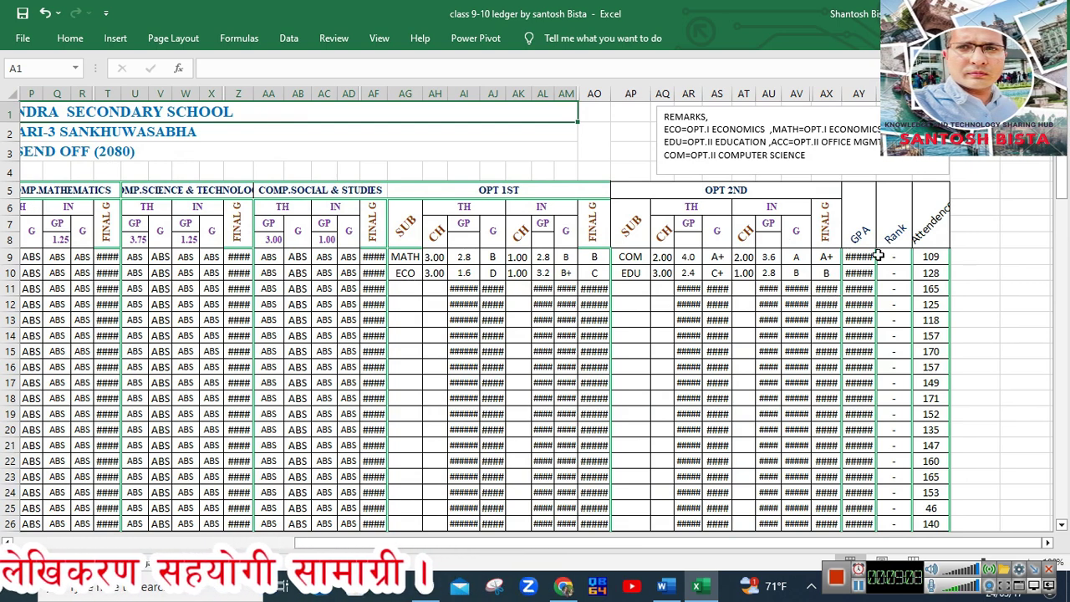
left_click(850, 261)
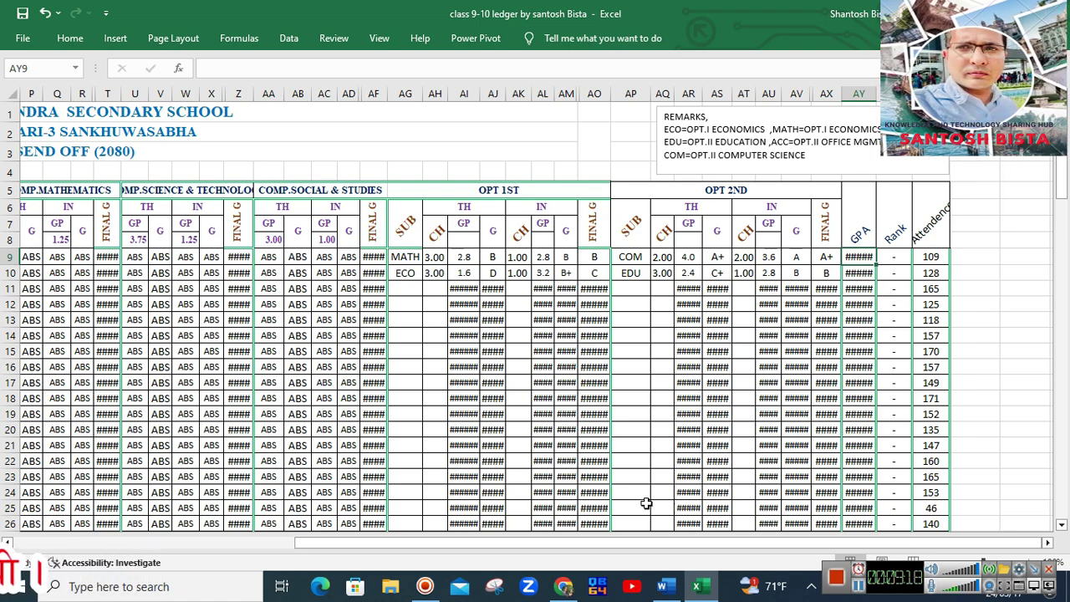
left_click_drag(628, 543, 317, 548)
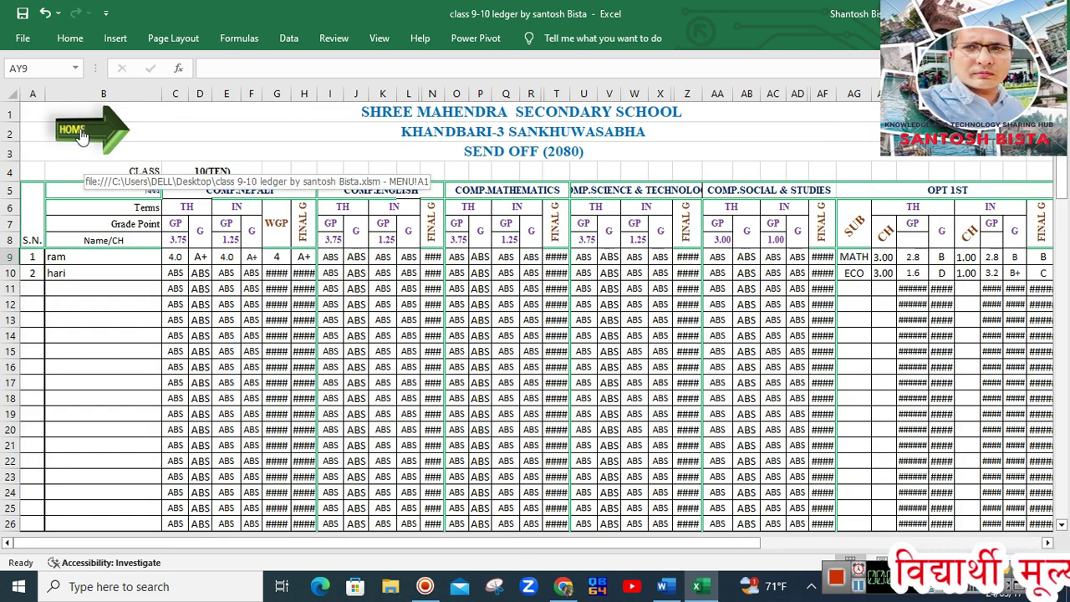
left_click(81, 135)
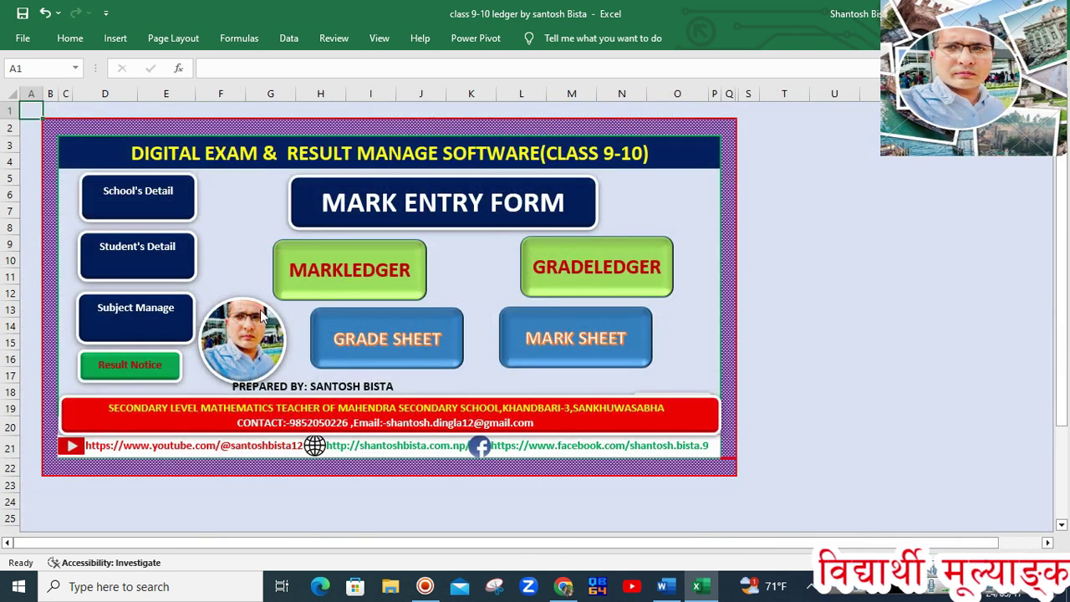
left_click(393, 208)
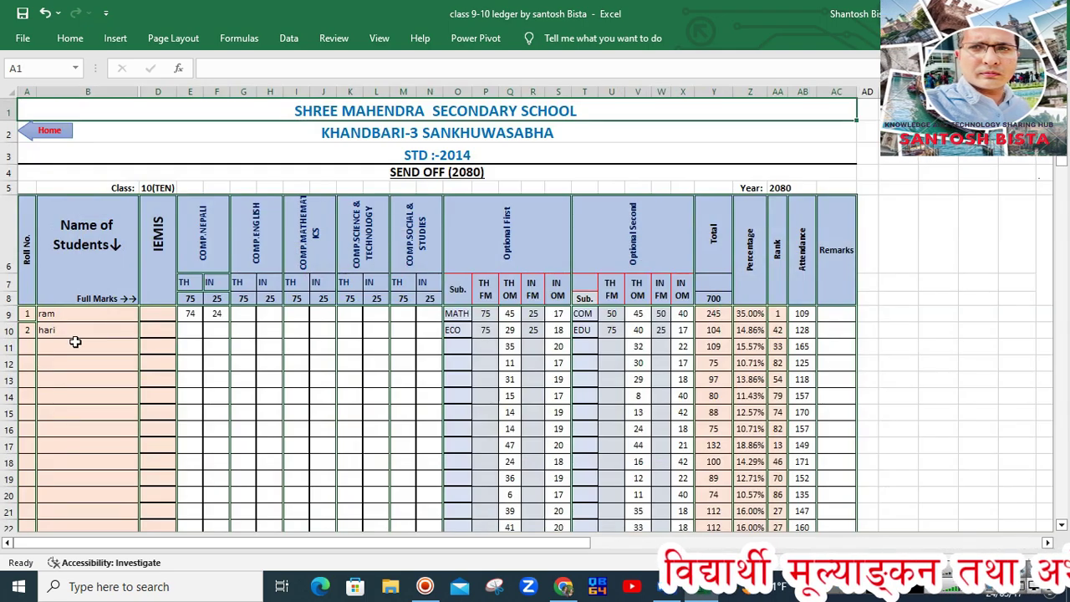
scroll(73, 323, "down", 10)
scroll(75, 324, "up", 6)
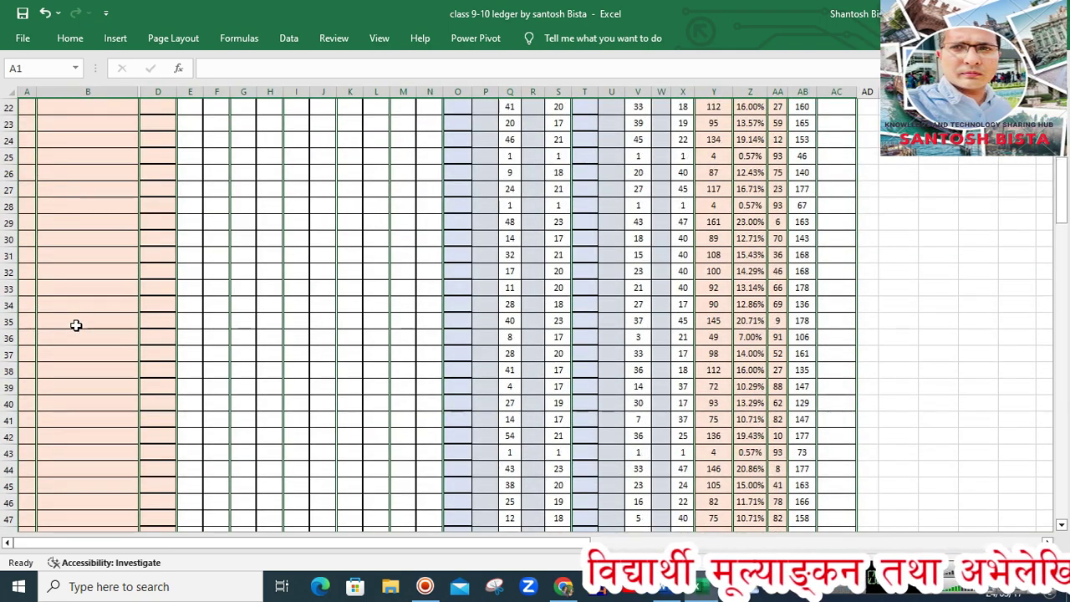
scroll(75, 325, "up", 7)
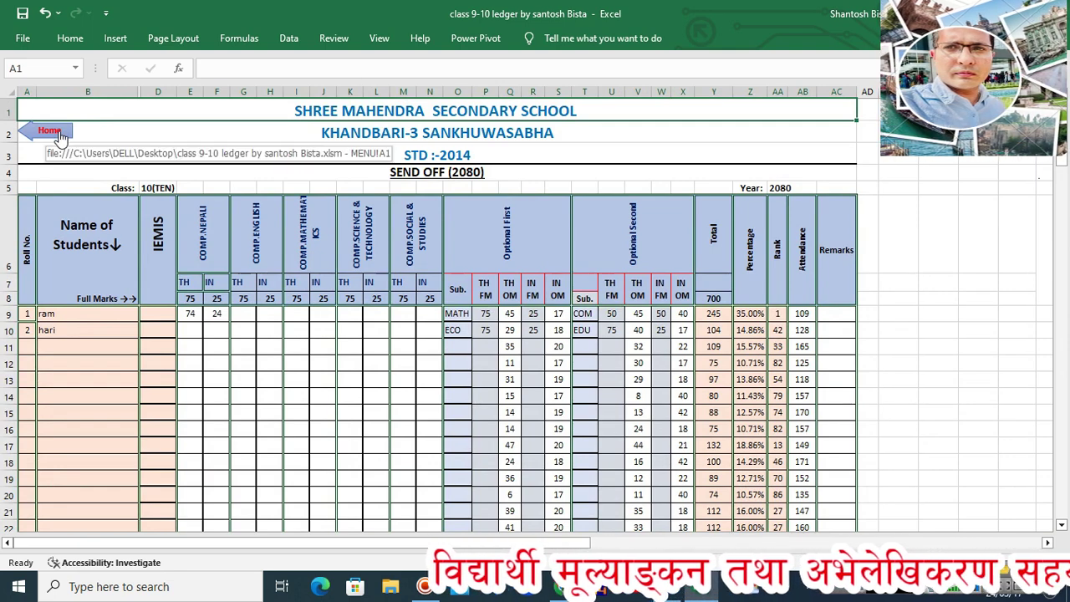
left_click(58, 134)
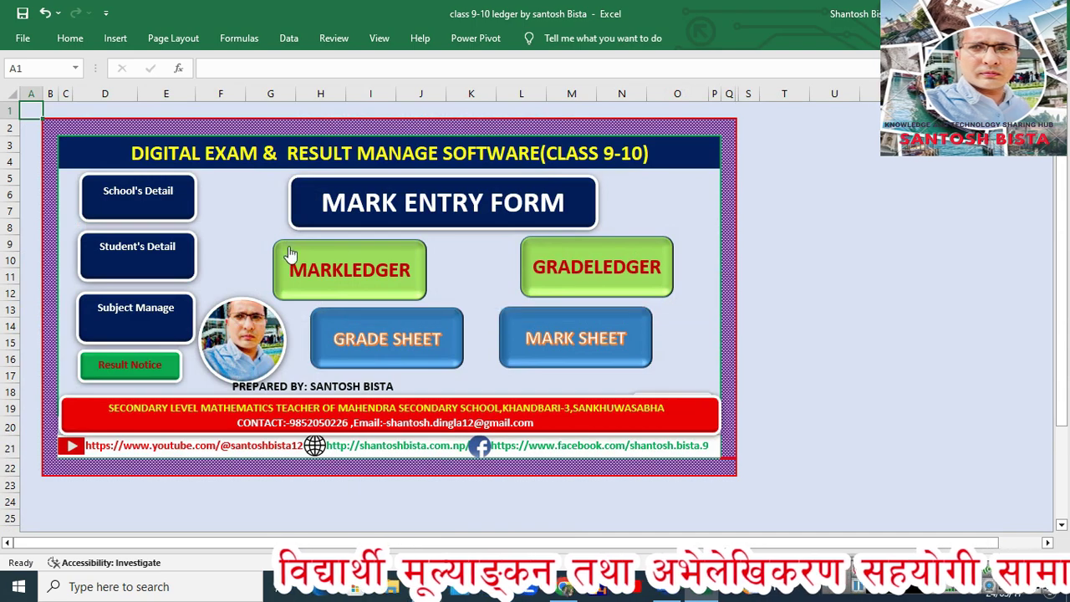
left_click(322, 282)
scroll(105, 268, "down", 2)
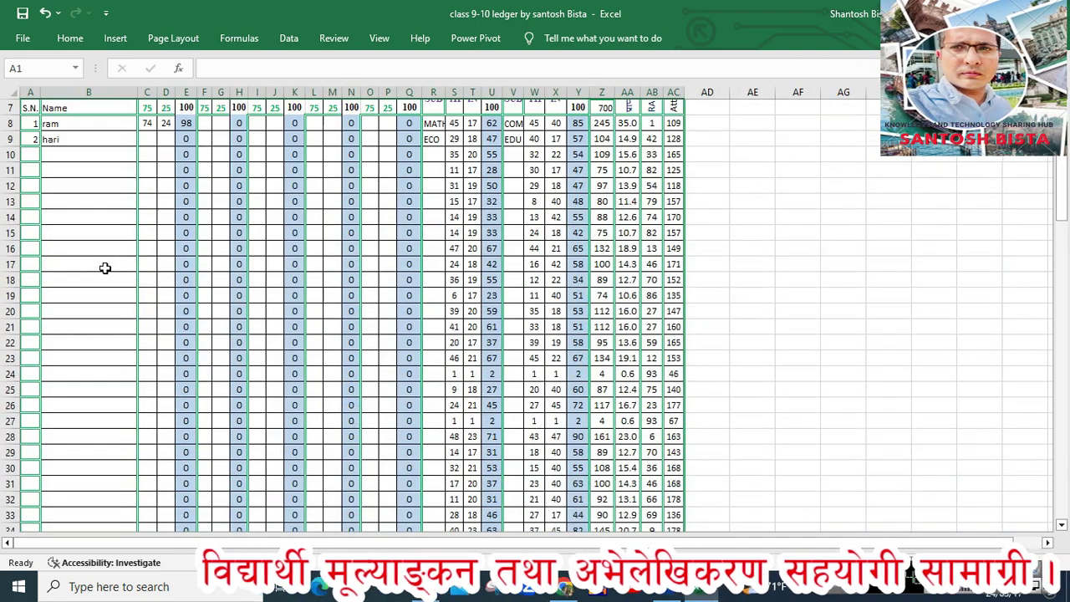
scroll(105, 268, "down", 5)
scroll(95, 237, "down", 6)
scroll(96, 239, "up", 3)
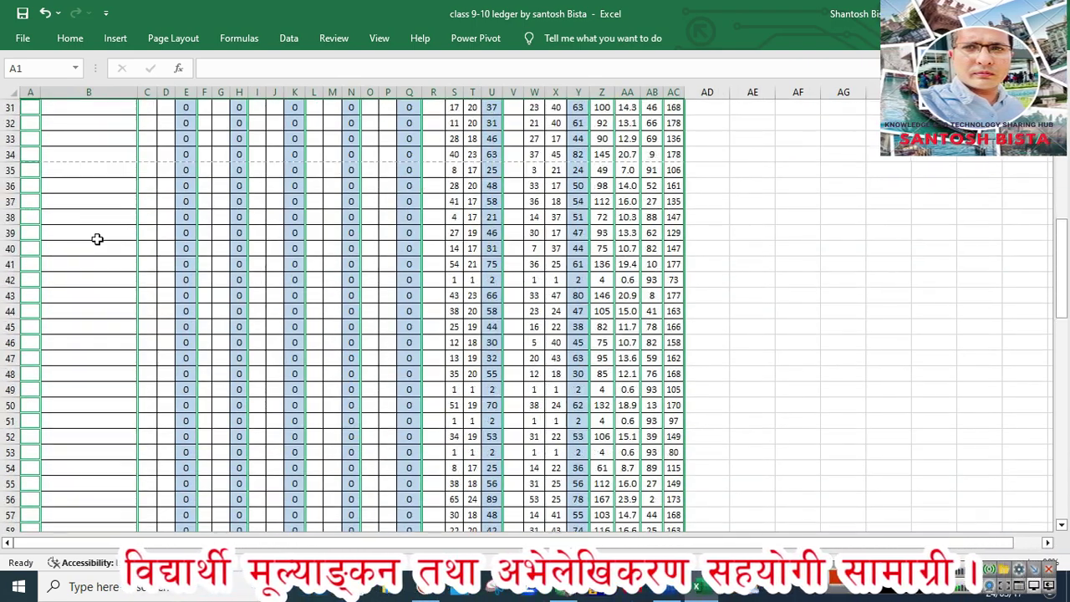
scroll(97, 239, "up", 5)
scroll(96, 238, "up", 4)
scroll(97, 237, "up", 2)
scroll(105, 231, "down", 9)
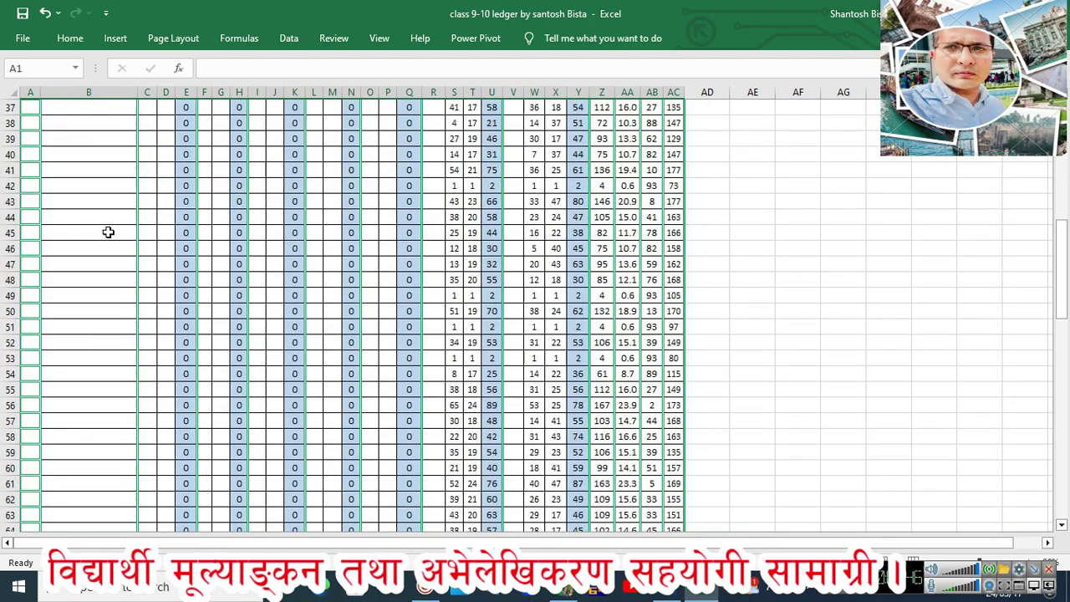
scroll(109, 223, "down", 14)
scroll(117, 221, "down", 9)
scroll(120, 220, "up", 1)
scroll(119, 220, "up", 4)
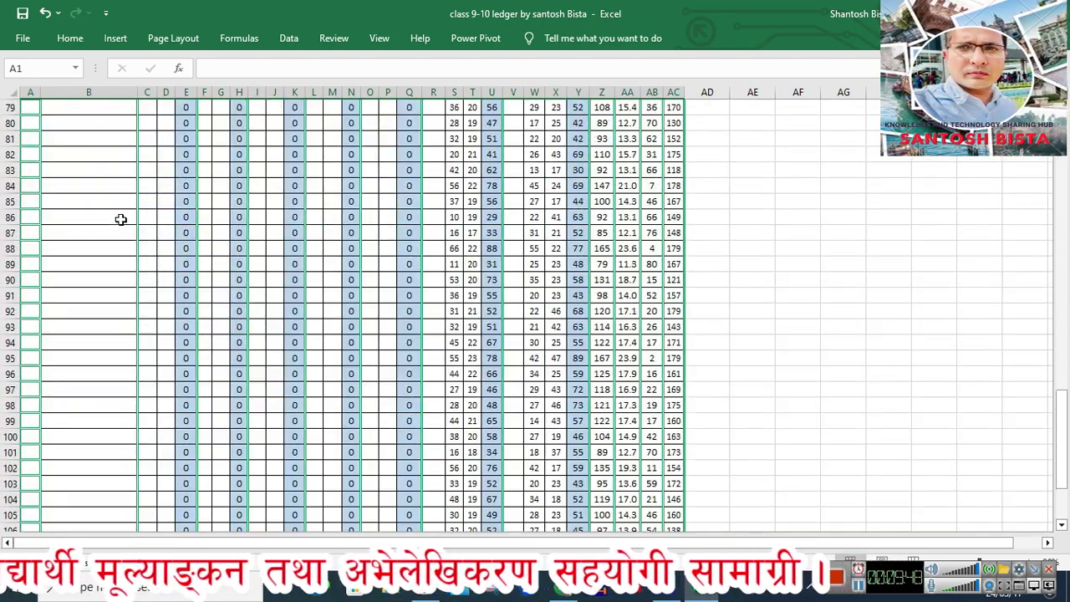
scroll(121, 219, "up", 7)
scroll(120, 219, "up", 2)
scroll(120, 219, "up", 2)
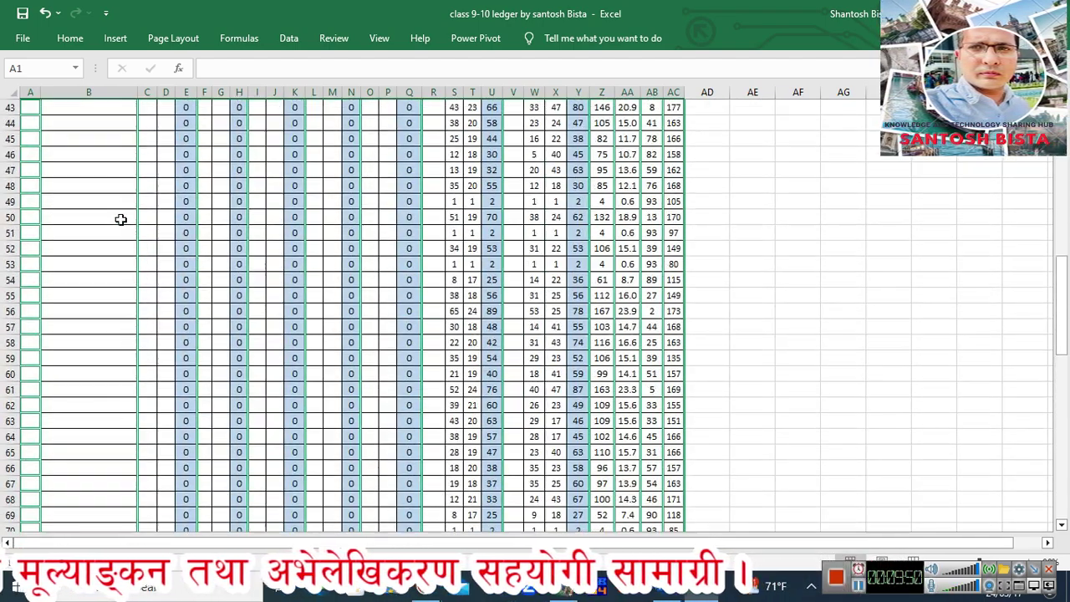
scroll(120, 221, "up", 5)
scroll(50, 248, "down", 5)
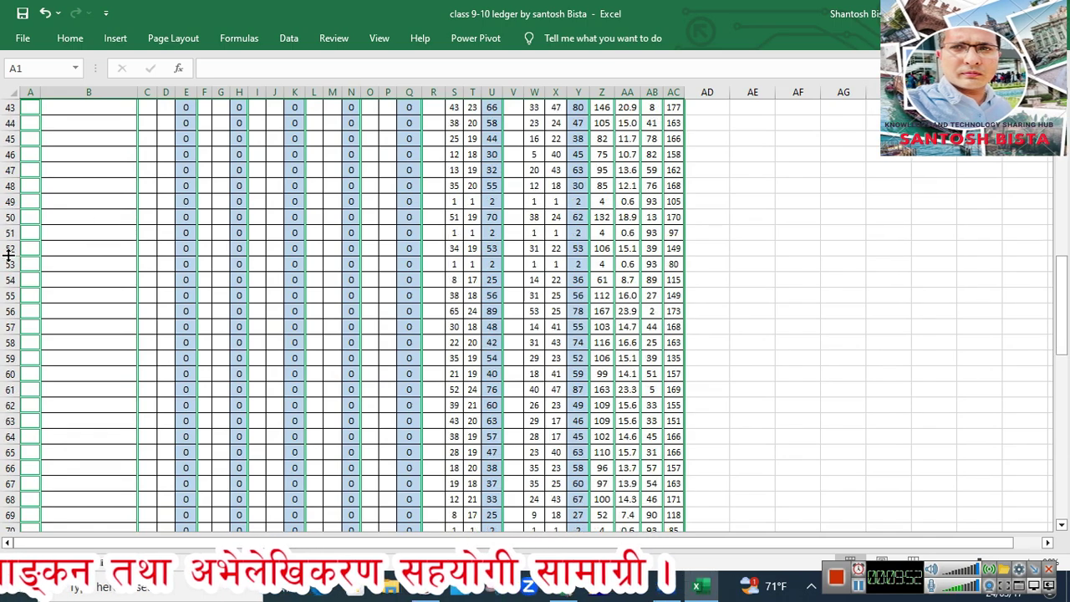
mouse_move(7, 248)
left_mouse_down()
mouse_move(21, 598)
mouse_move(90, 432)
mouse_move(89, 454)
left_mouse_up()
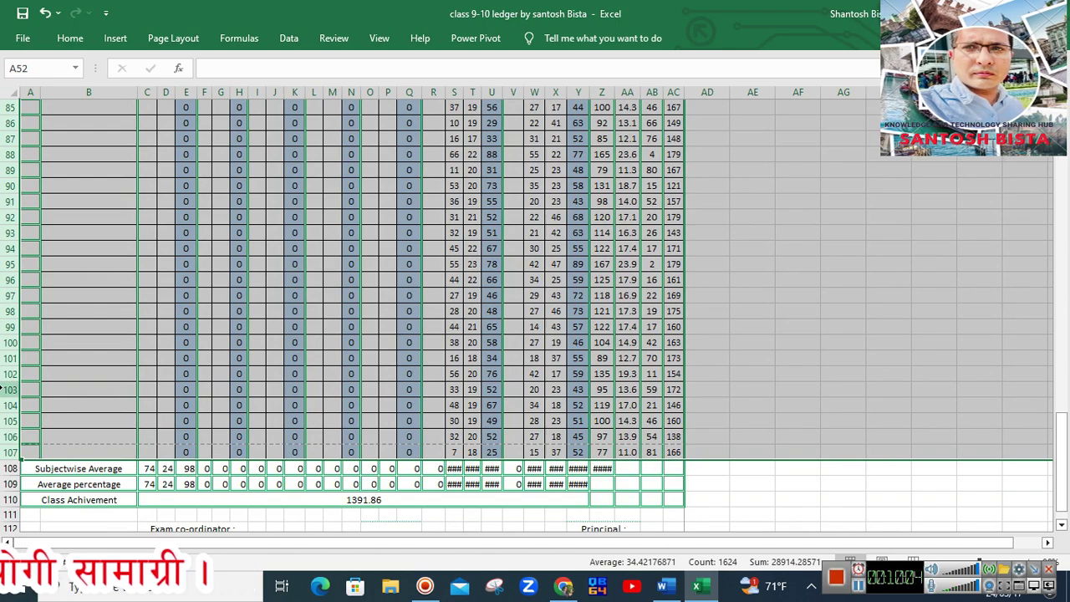
right_click(3, 389)
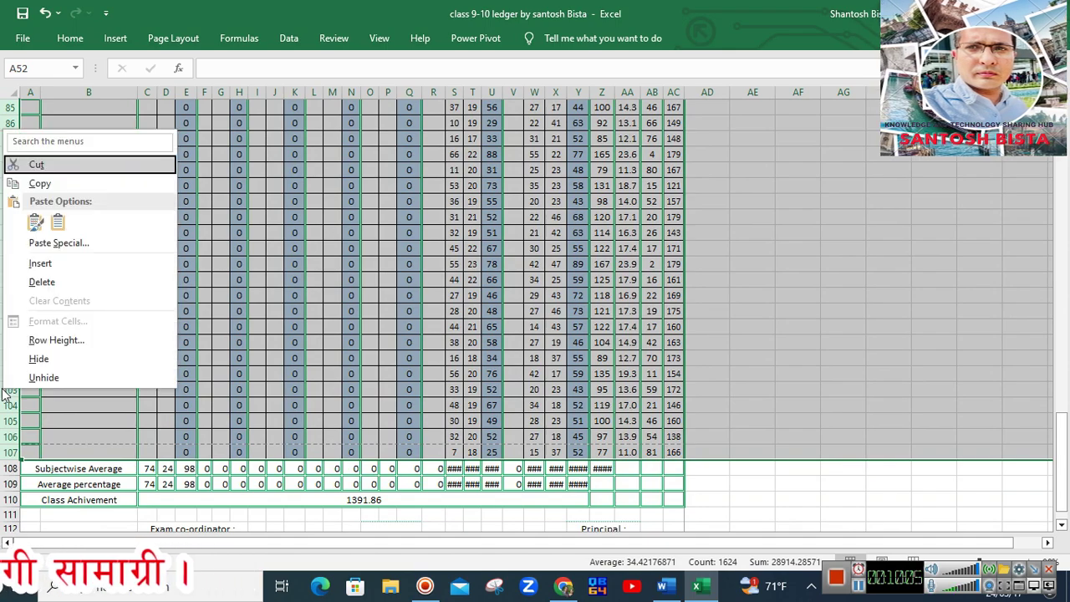
left_click(60, 359)
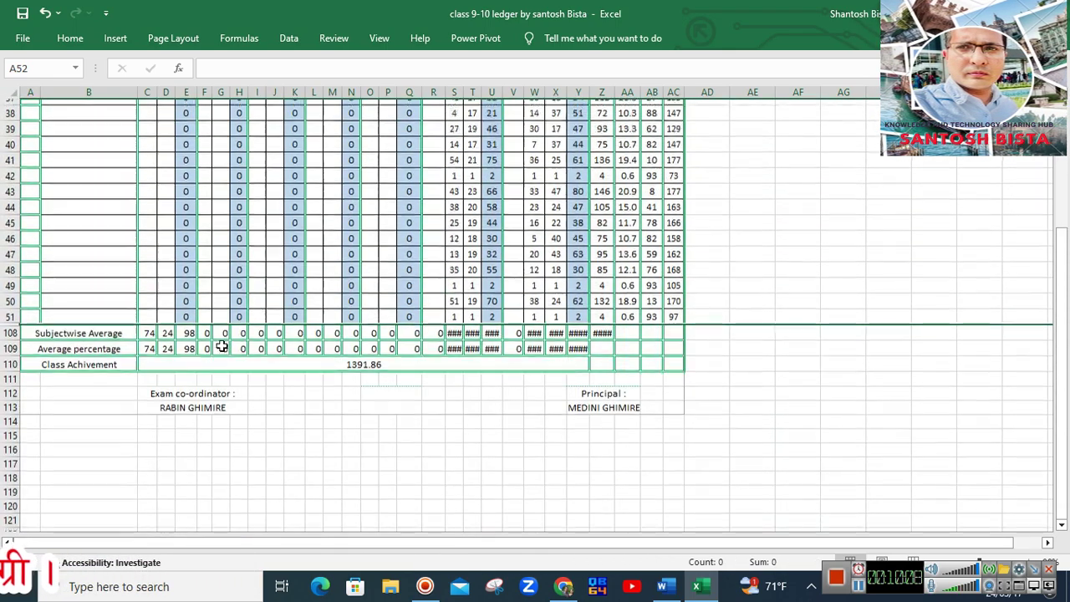
scroll(233, 345, "up", 8)
scroll(234, 345, "up", 5)
scroll(233, 346, "down", 2)
scroll(233, 345, "down", 8)
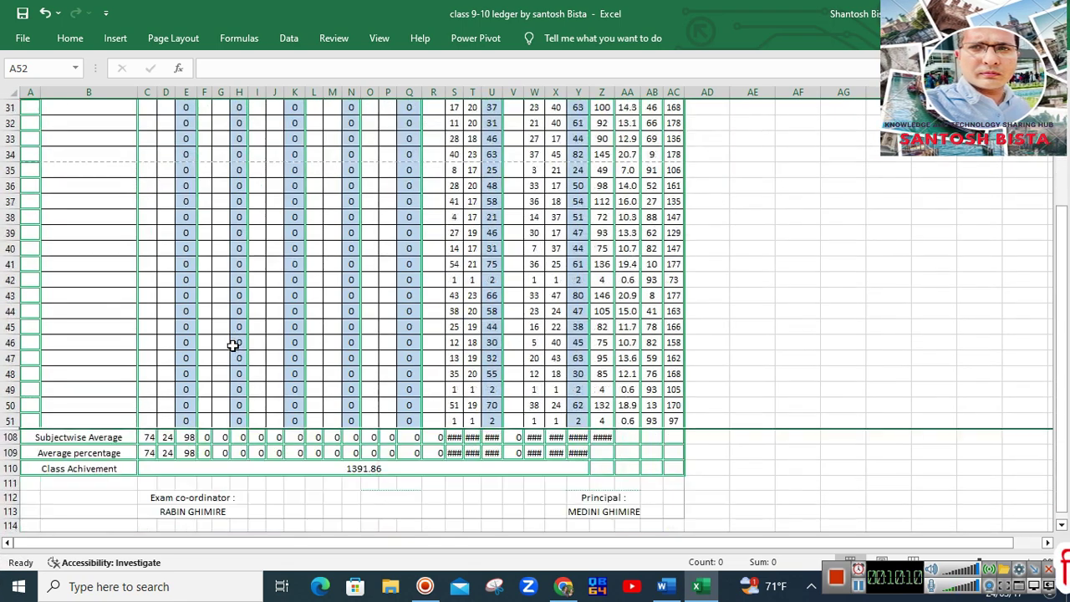
scroll(234, 345, "down", 5)
scroll(233, 346, "up", 10)
scroll(233, 346, "up", 5)
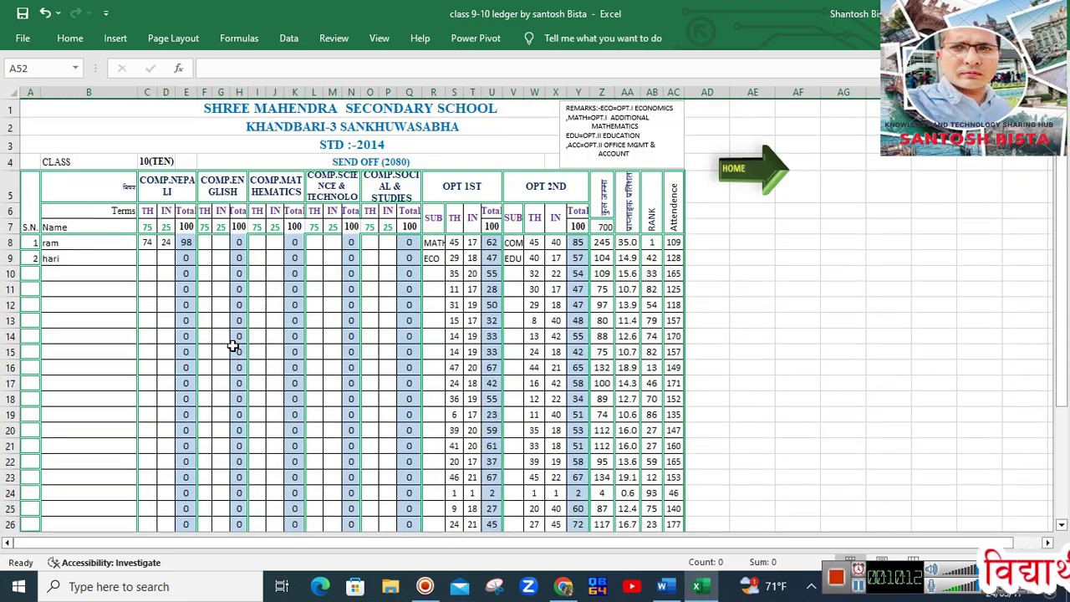
key("ctrl+z")
scroll(296, 277, "up", 1)
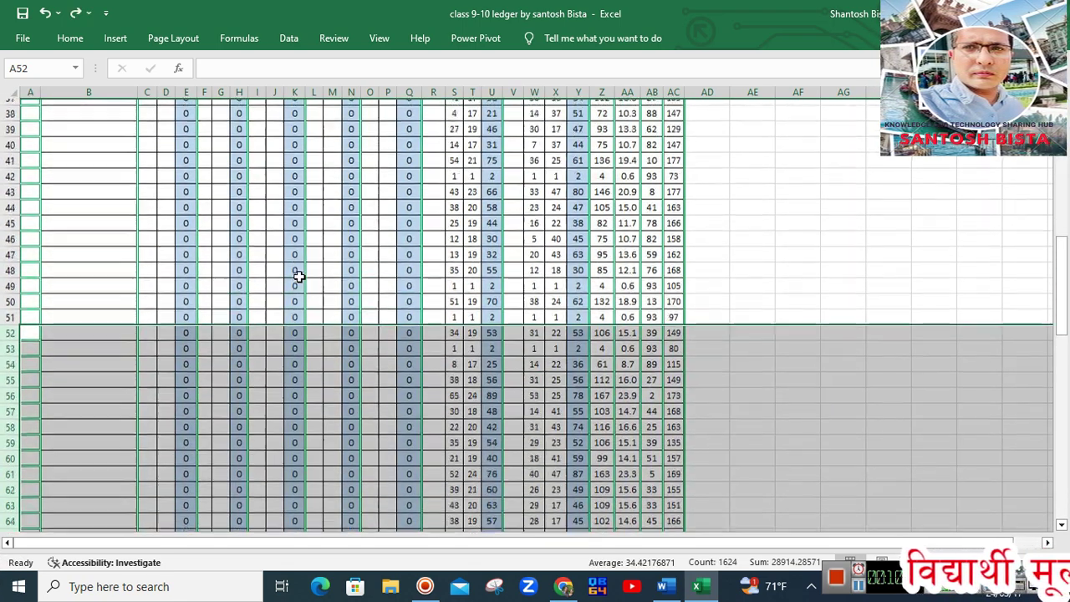
scroll(296, 270, "up", 10)
scroll(298, 272, "up", 2)
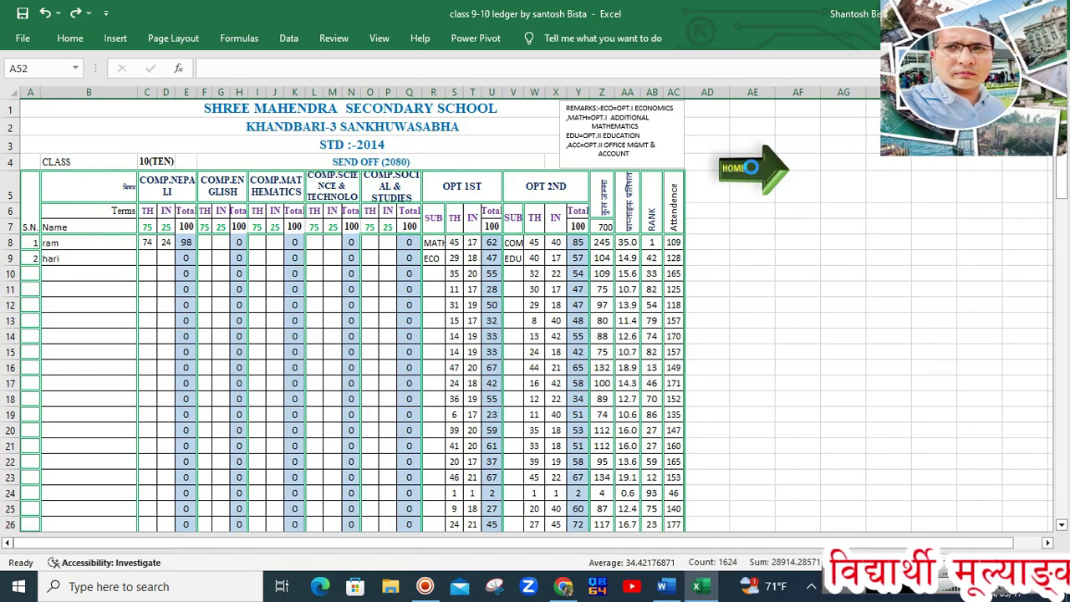
left_click(750, 167)
- Open the grade ledger sheet and scroll through its student rows
left_click(575, 266)
scroll(208, 354, "down", 1)
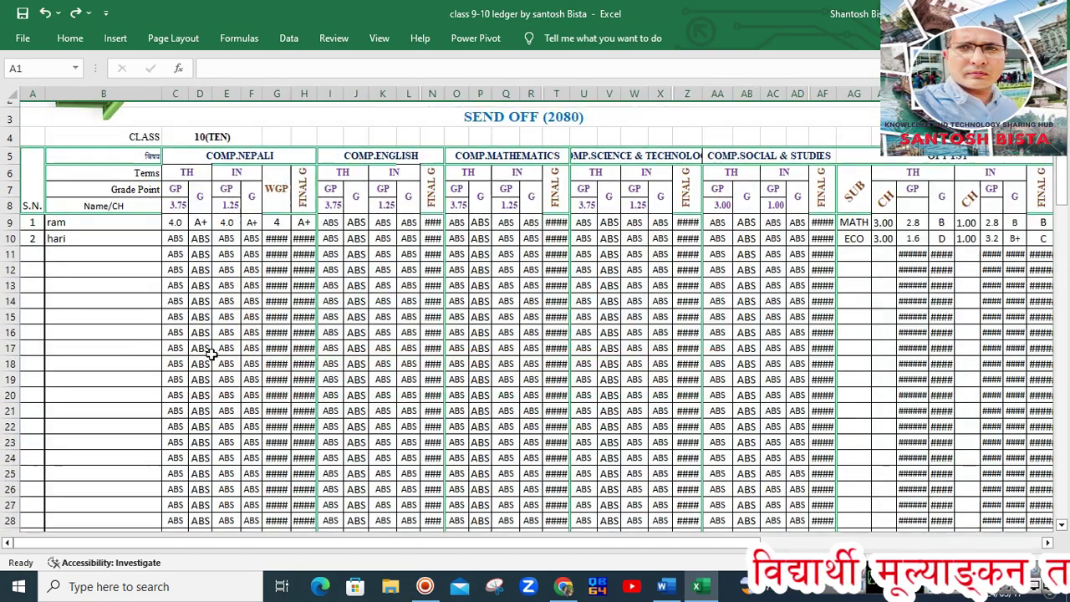
scroll(209, 351, "down", 8)
scroll(203, 325, "down", 10)
scroll(209, 318, "down", 8)
scroll(212, 316, "down", 8)
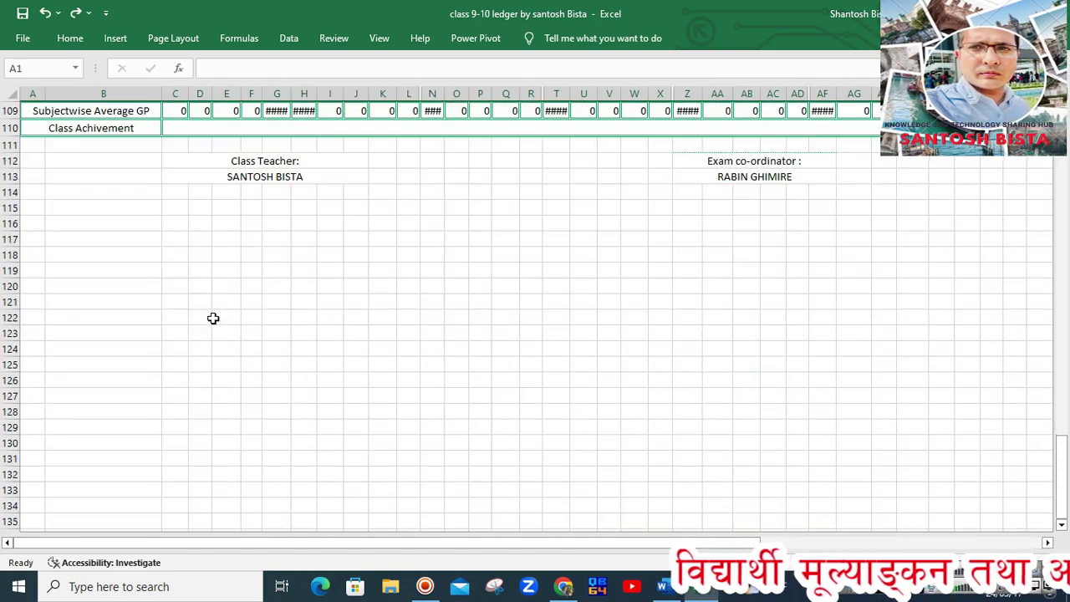
scroll(222, 315, "up", 9)
scroll(229, 313, "up", 6)
scroll(230, 311, "up", 7)
scroll(229, 310, "up", 6)
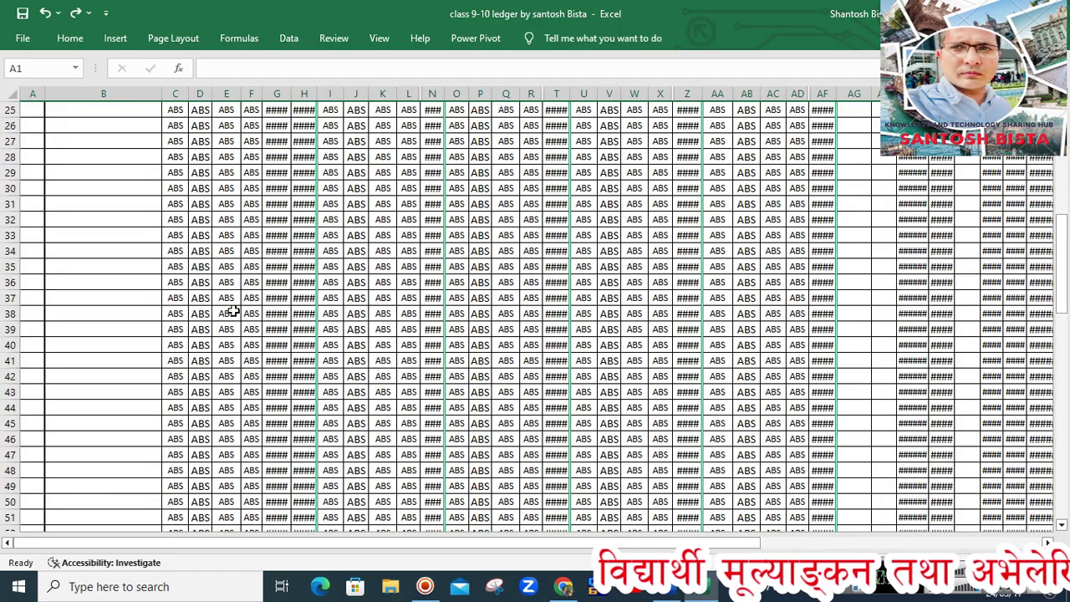
scroll(229, 310, "up", 6)
scroll(52, 351, "up", 2)
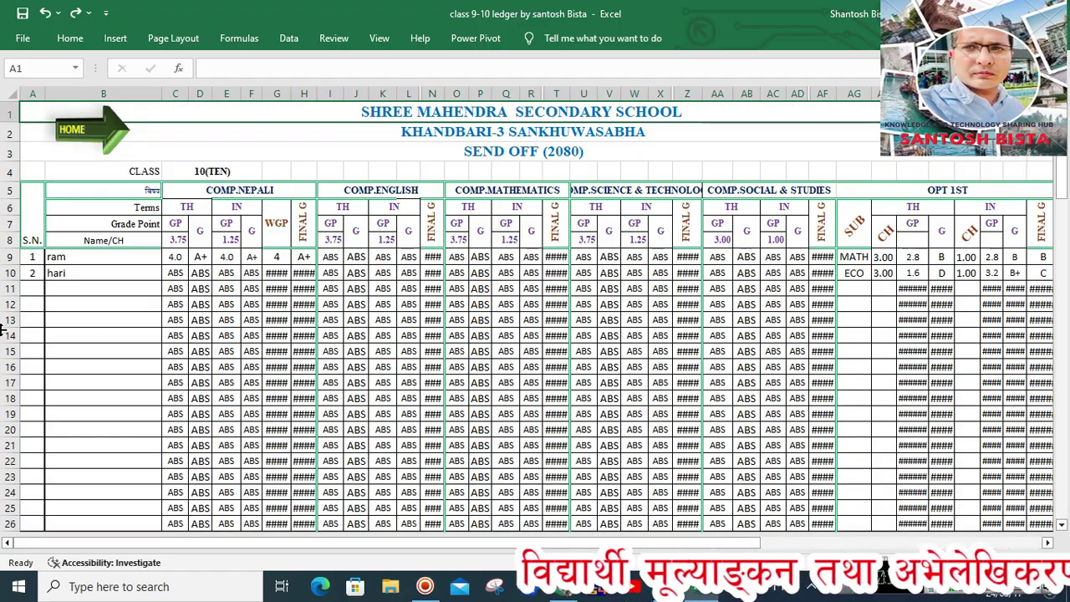
- Hide the empty student rows 13–108 in the grade ledger
left_click_drag(10, 319, 61, 511)
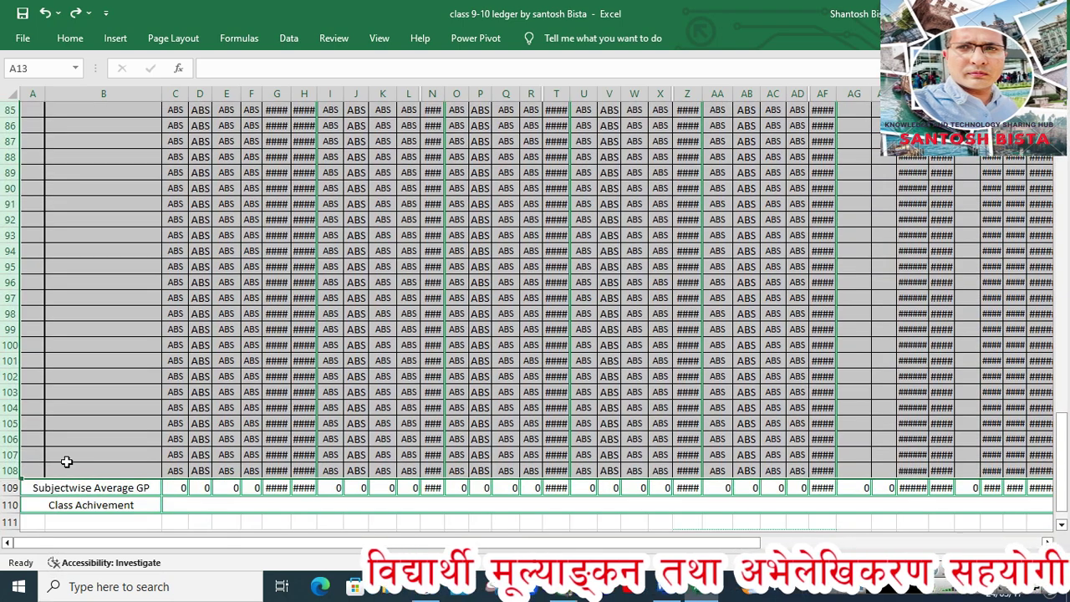
left_click_drag(60, 511, 2, 471)
right_click(2, 470)
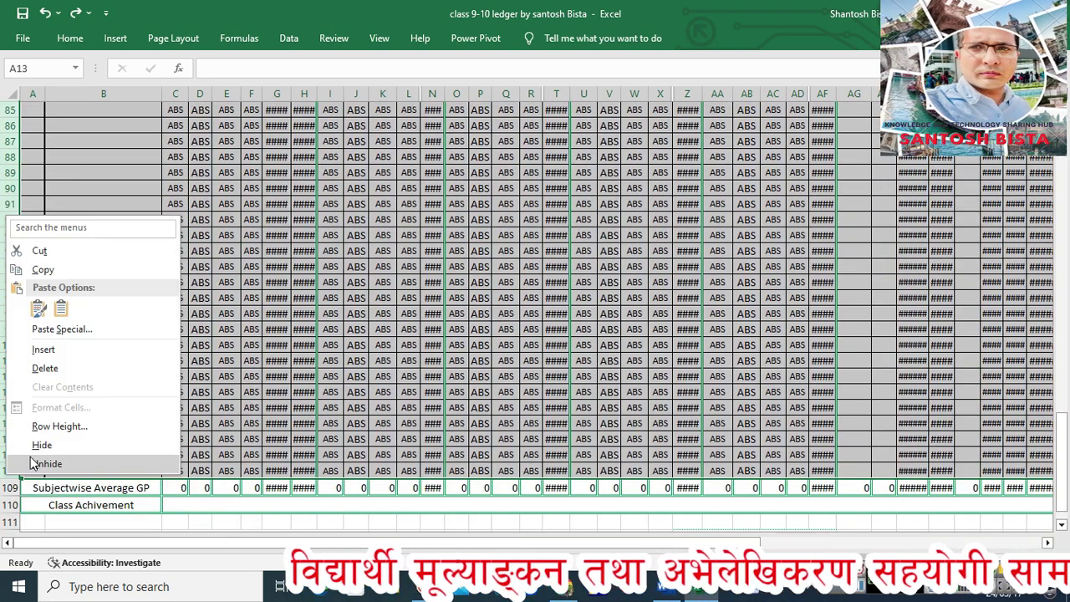
left_click(48, 450)
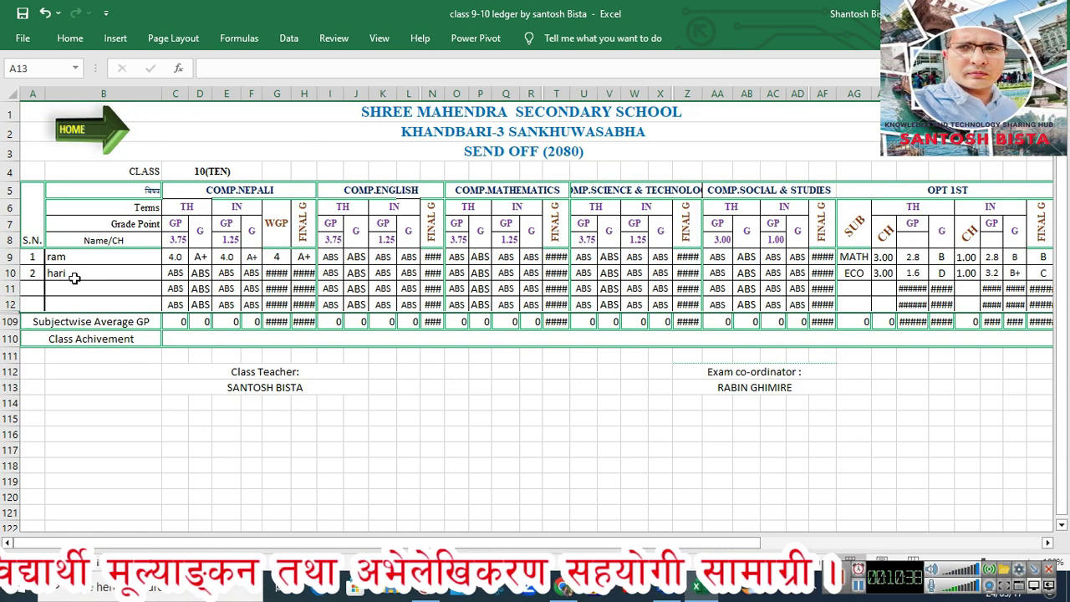
- Undo the hiding with Ctrl+Z so rows 13–108 show again
right_click(10, 305)
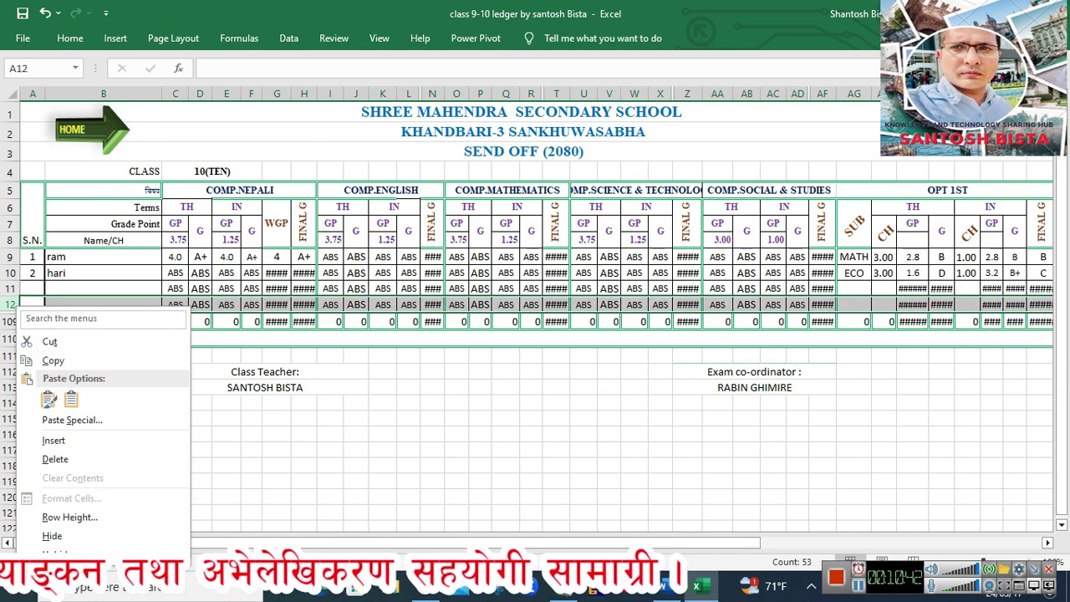
key("Escape")
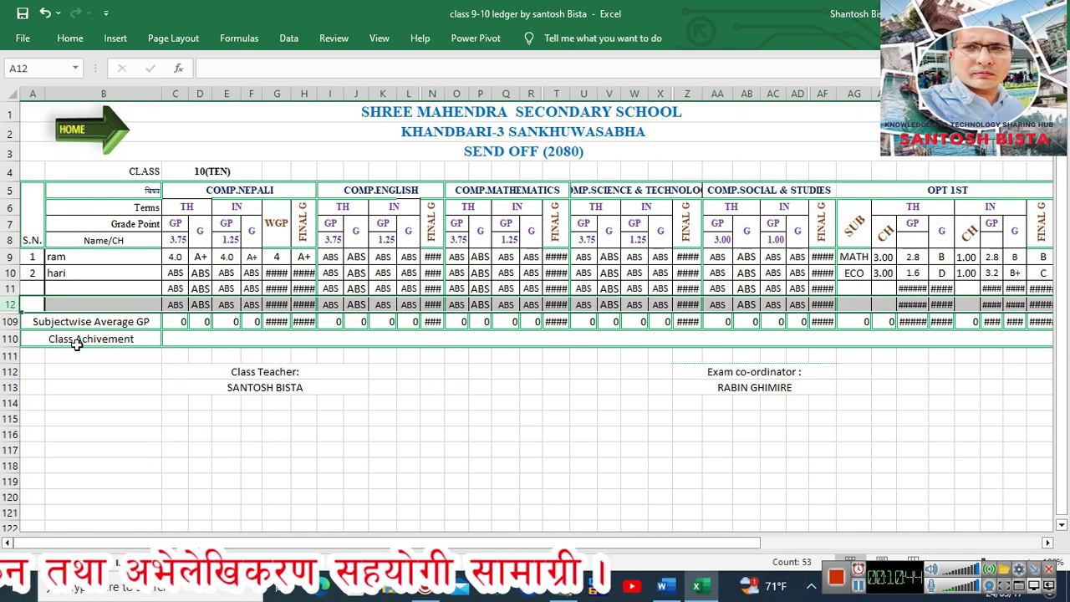
key("ctrl+z")
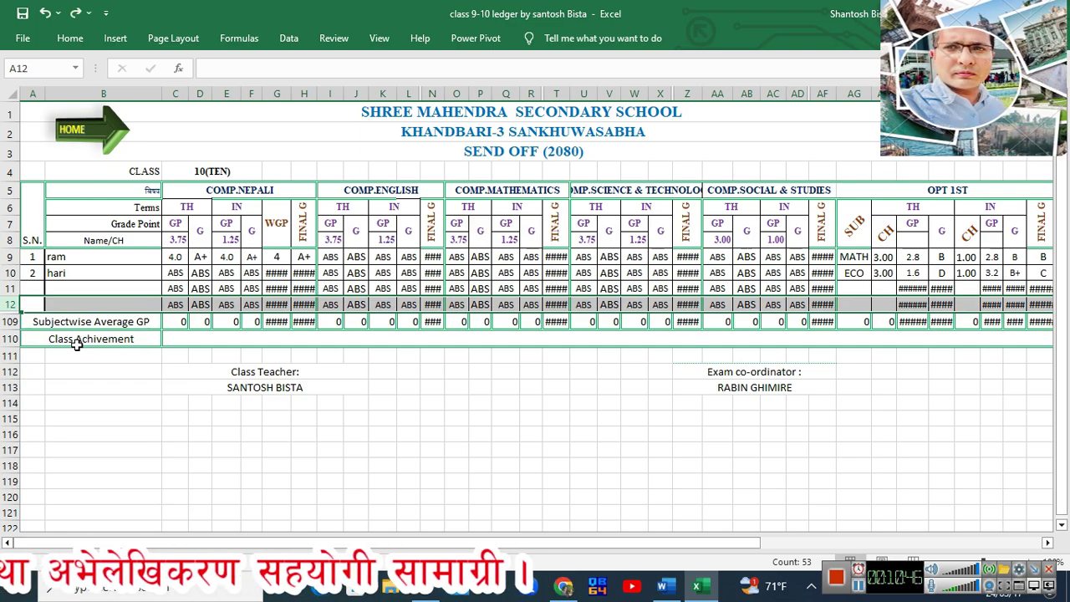
key("ctrl+z")
scroll(60, 278, "down", 1)
scroll(65, 275, "down", 7)
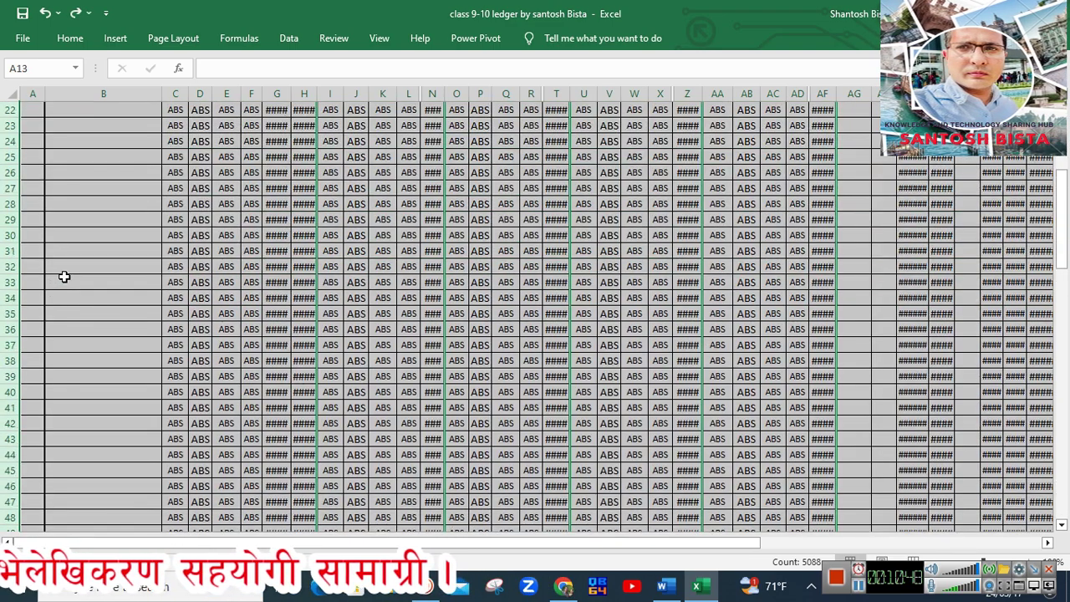
scroll(67, 298, "up", 6)
scroll(67, 298, "up", 2)
- Check ram's final Nepali grade in H9 under FINAL G, then return to the dashboard
left_click(63, 134)
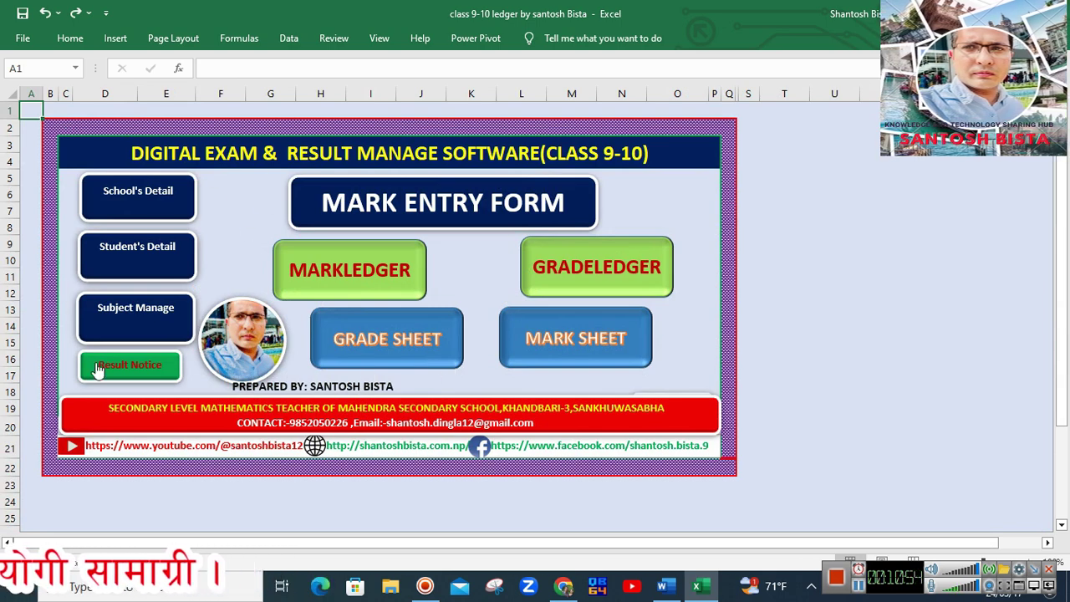
left_click(134, 368)
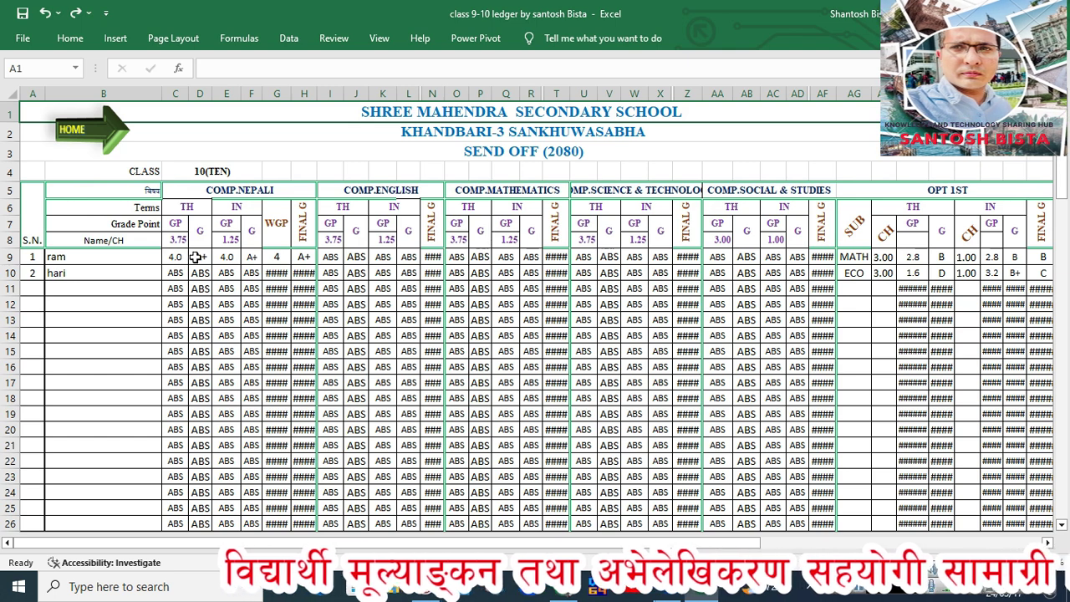
left_click(304, 257)
left_click(305, 231)
left_click(301, 257)
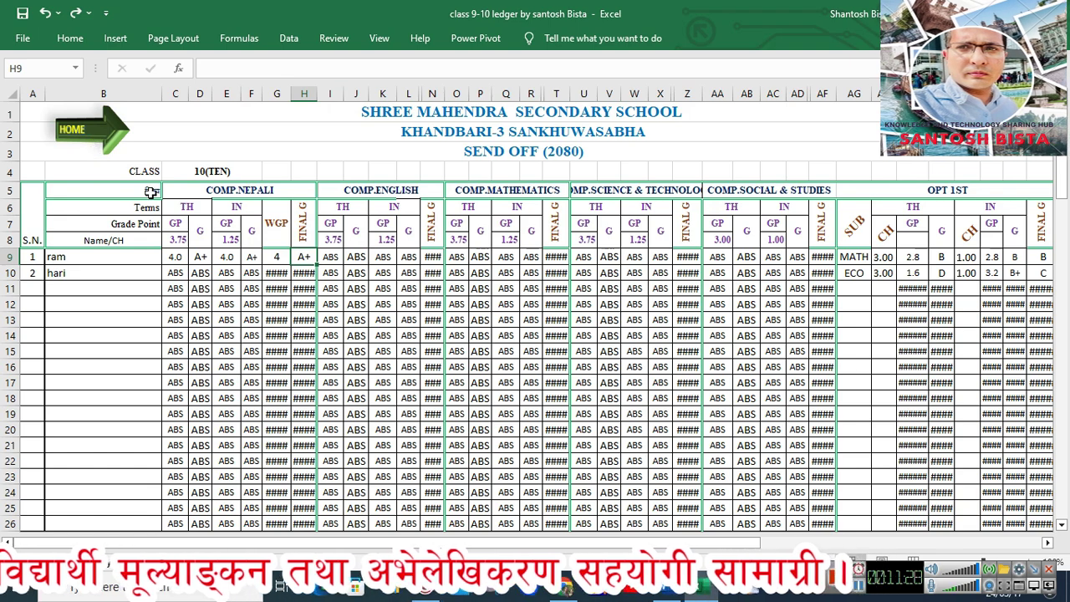
left_click(87, 130)
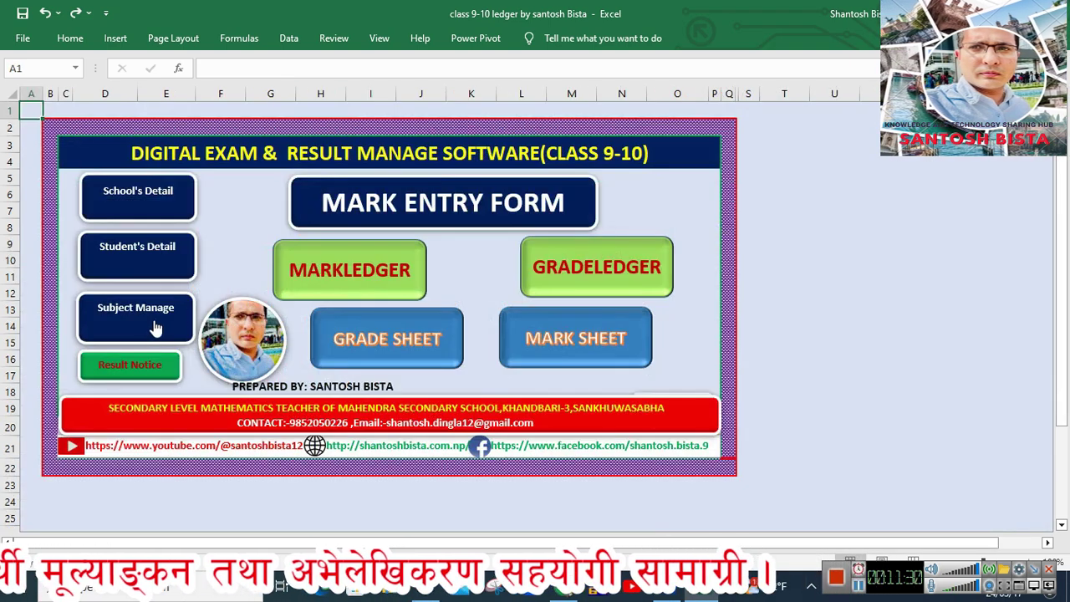
- Open the Result Notice and inspect ram's row 7 grades (COMP.NEPALI, OPT 1ST, science)
left_click(147, 375)
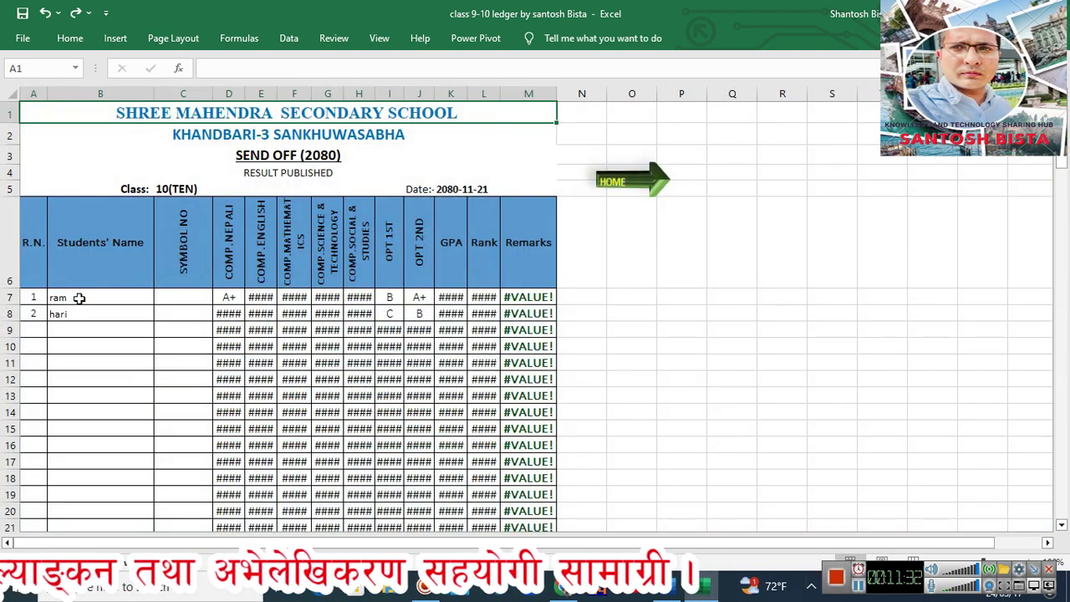
left_click(228, 294)
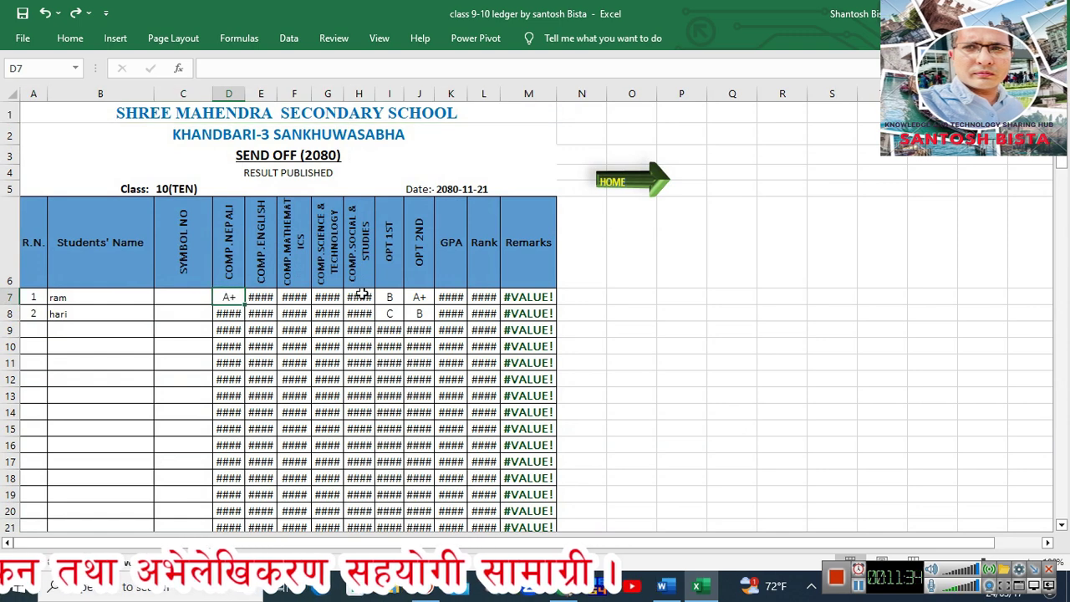
left_click(390, 295)
left_click(322, 294)
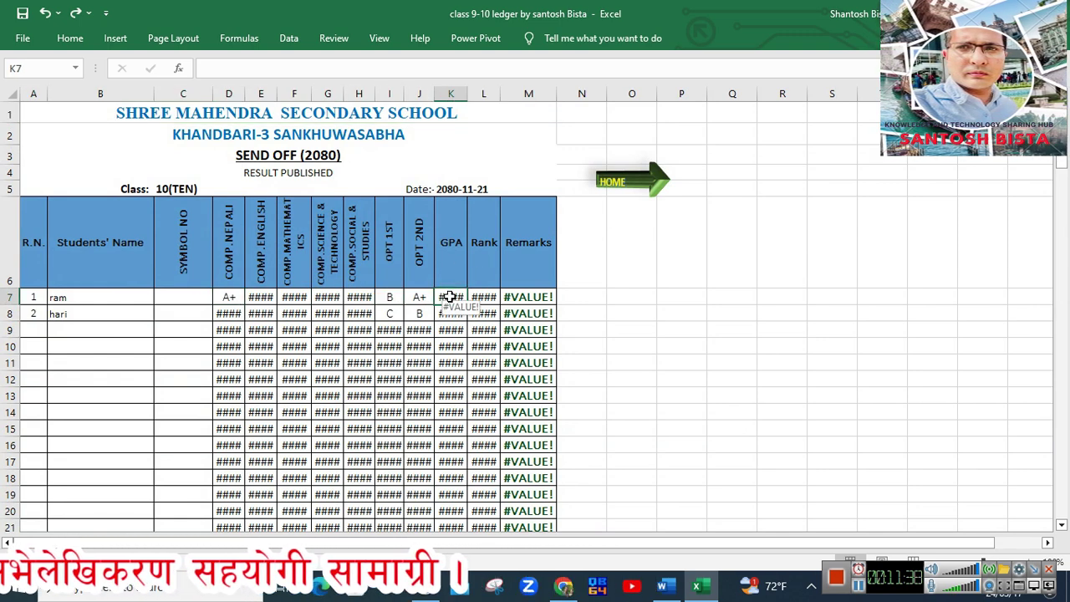
scroll(604, 244, "down", 2)
scroll(604, 244, "down", 6)
scroll(603, 244, "down", 10)
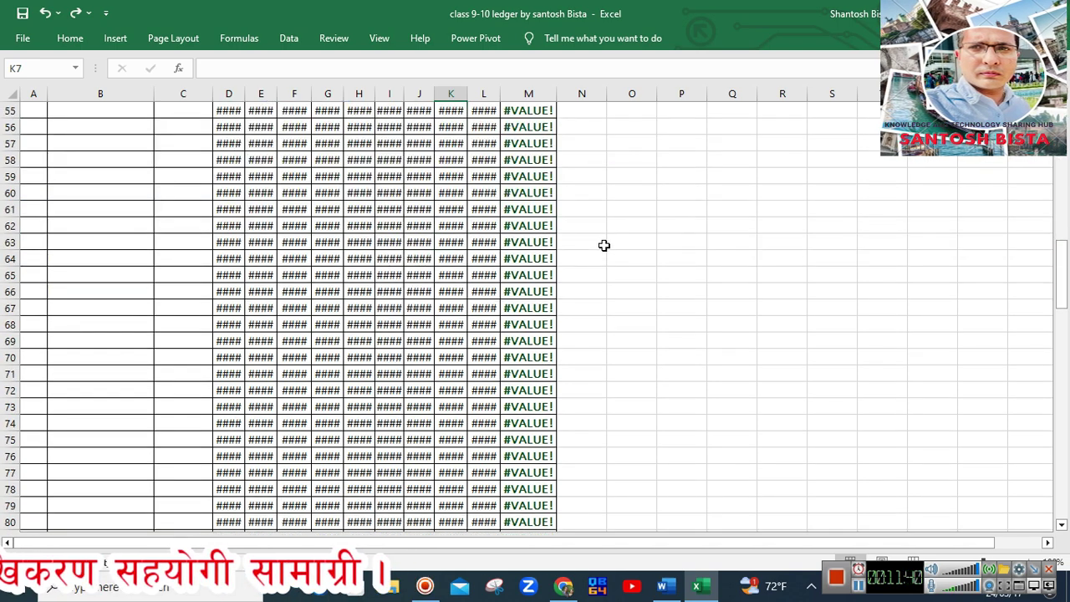
scroll(604, 245, "down", 11)
scroll(604, 245, "down", 4)
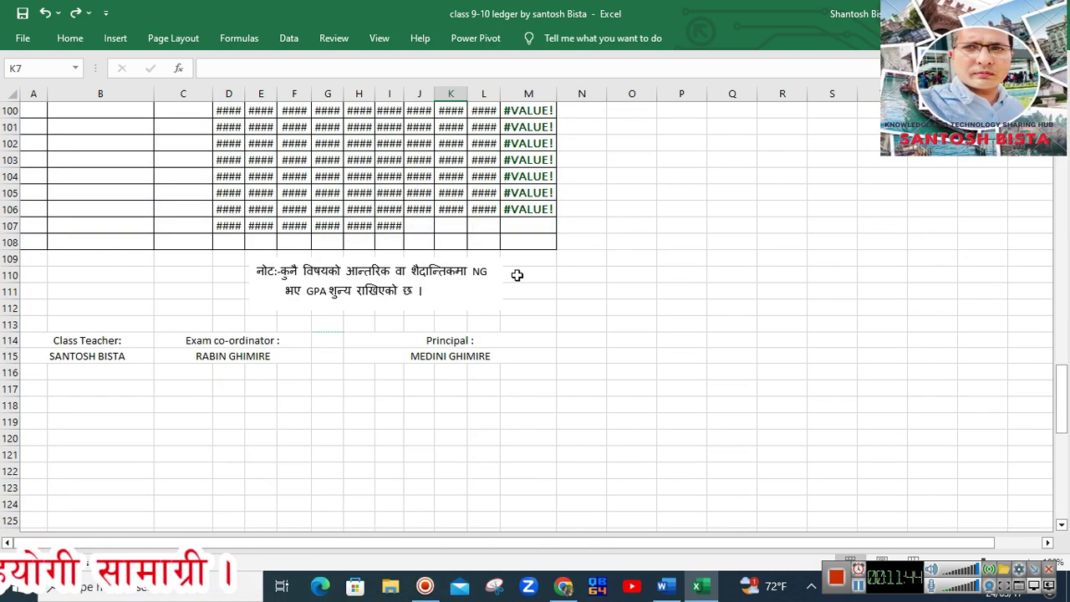
scroll(335, 276, "up", 2)
scroll(334, 277, "up", 2)
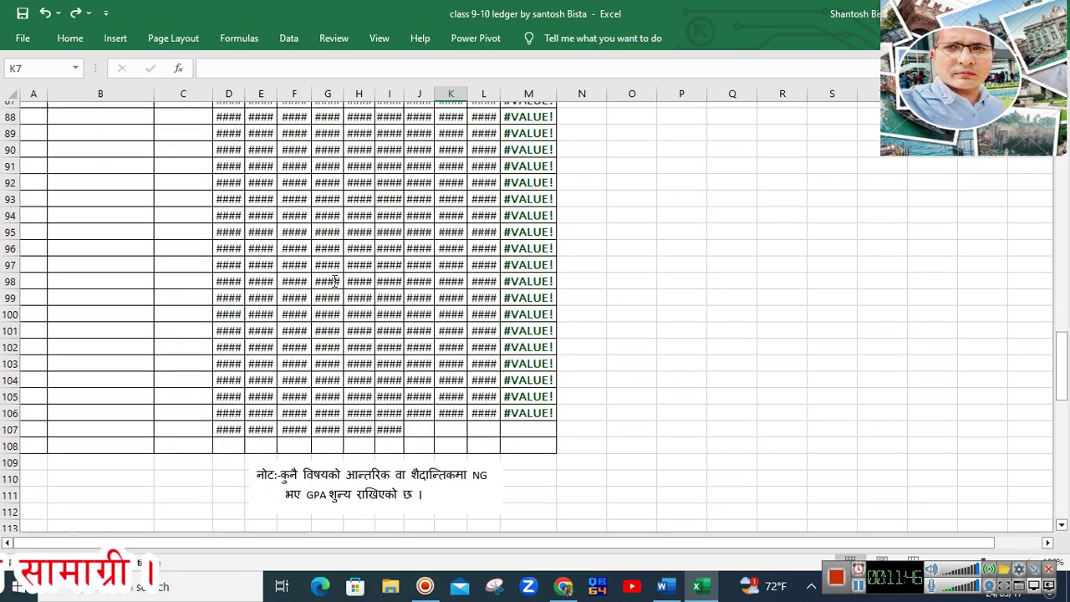
scroll(334, 280, "up", 10)
scroll(335, 285, "up", 9)
scroll(335, 284, "up", 10)
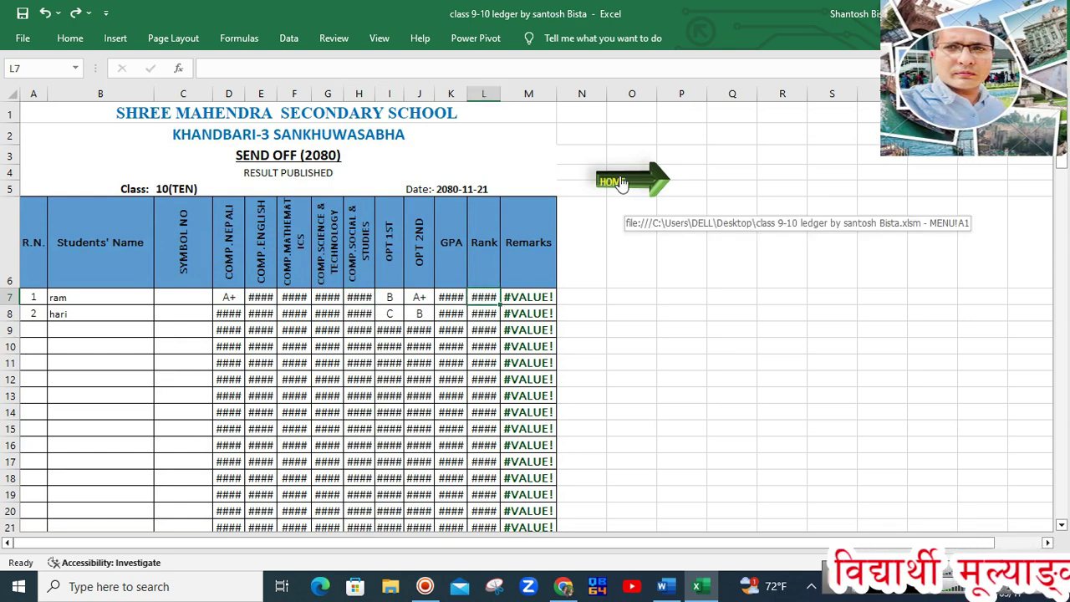
- Go home and open the Grade Sheet showing roll 2, hari, with its print options
left_click(620, 182)
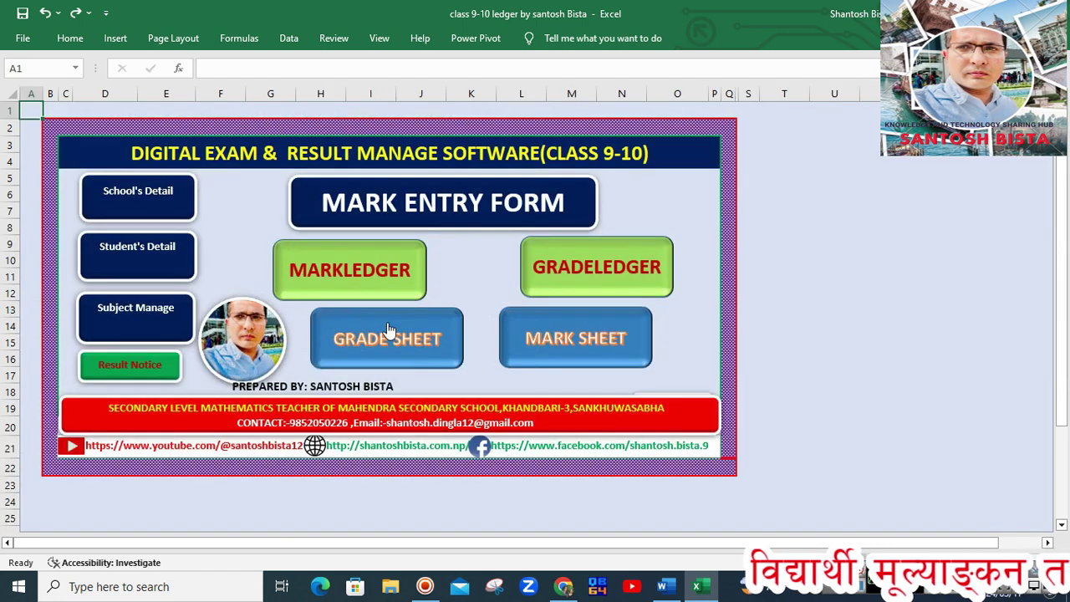
left_click(384, 338)
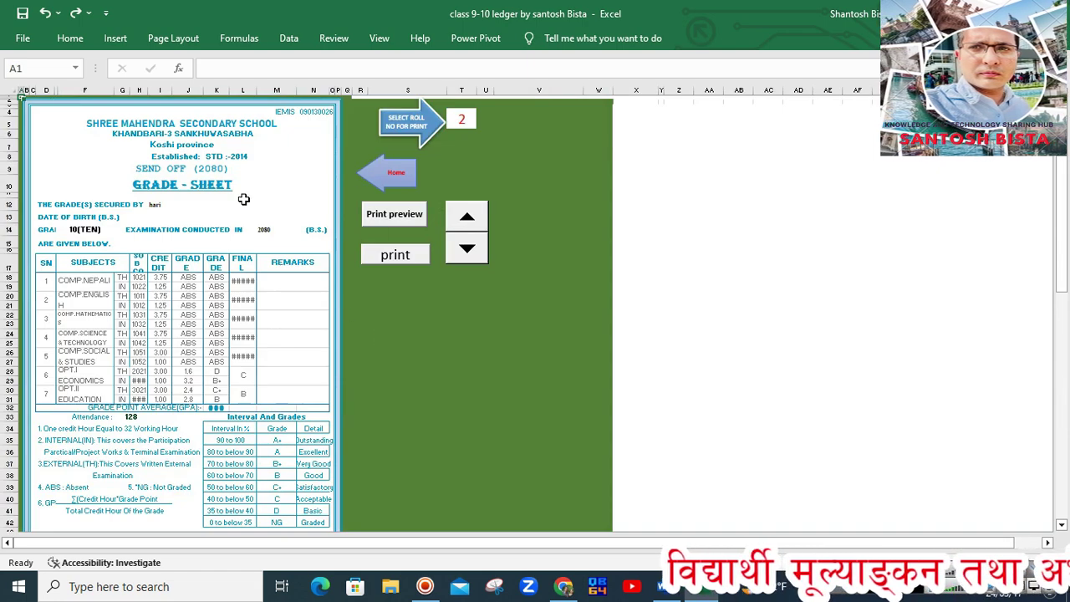
scroll(243, 205, "down", 1)
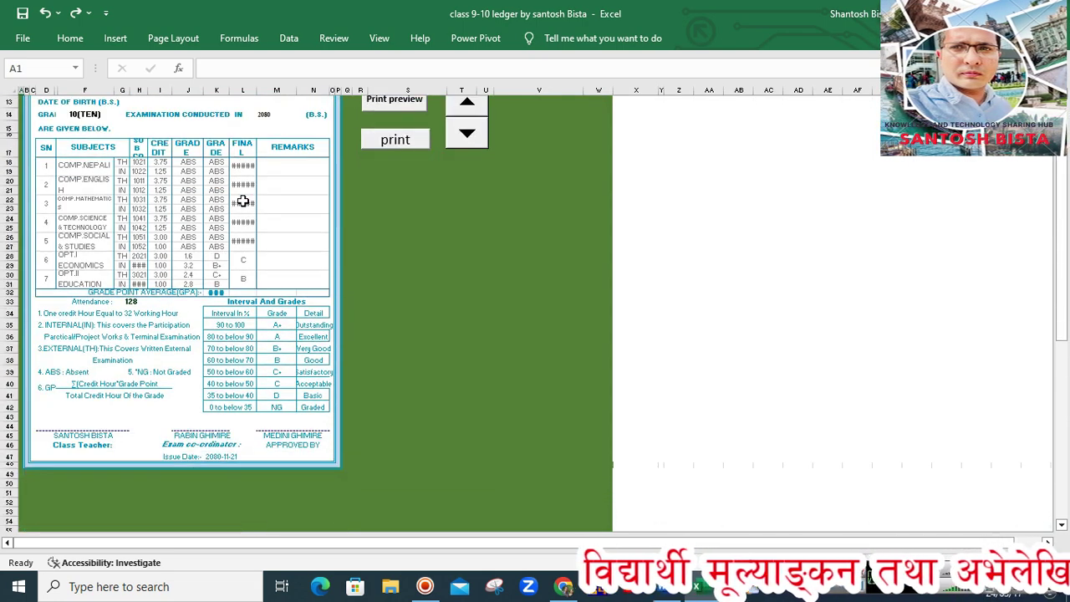
scroll(243, 208, "up", 1)
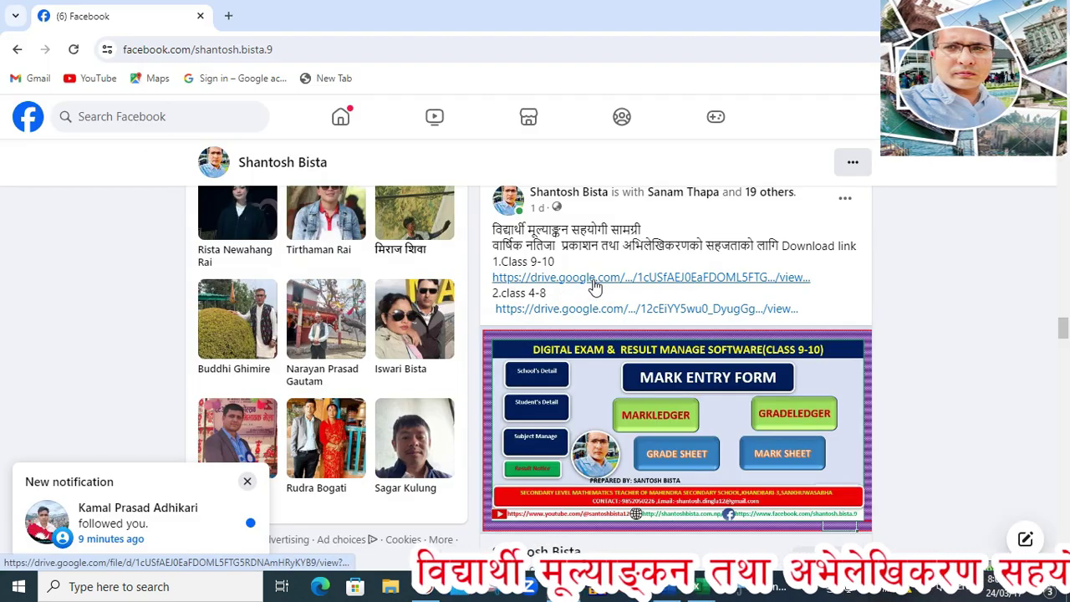
- Follow the first drive.google.com link under 1.Class 9-10 in the post
left_click(595, 286)
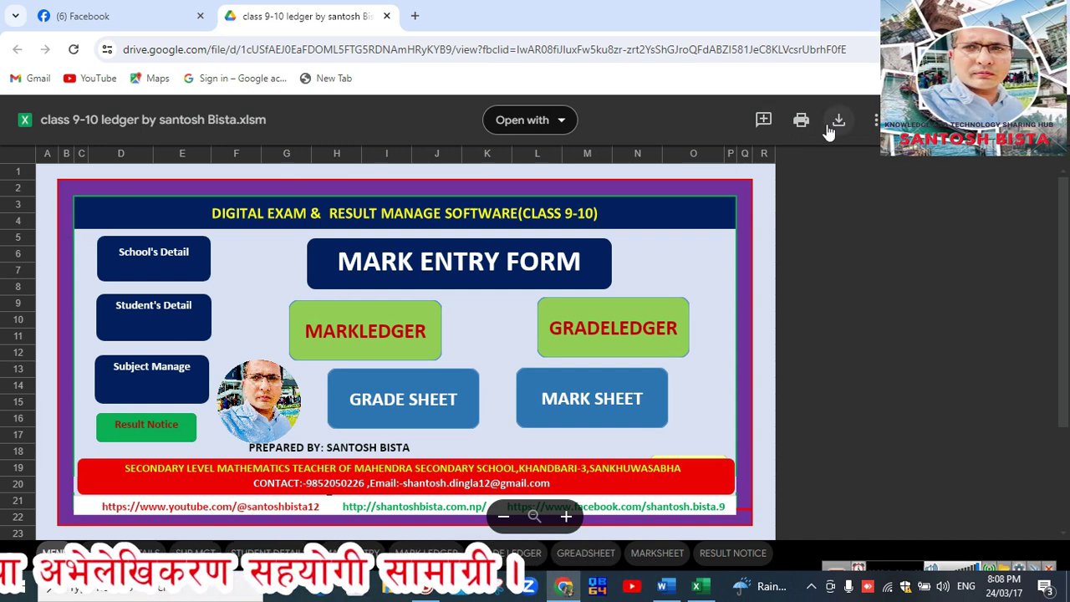
- Open a new background tab, then minimize everything to the Windows desktop
middle_click(333, 78)
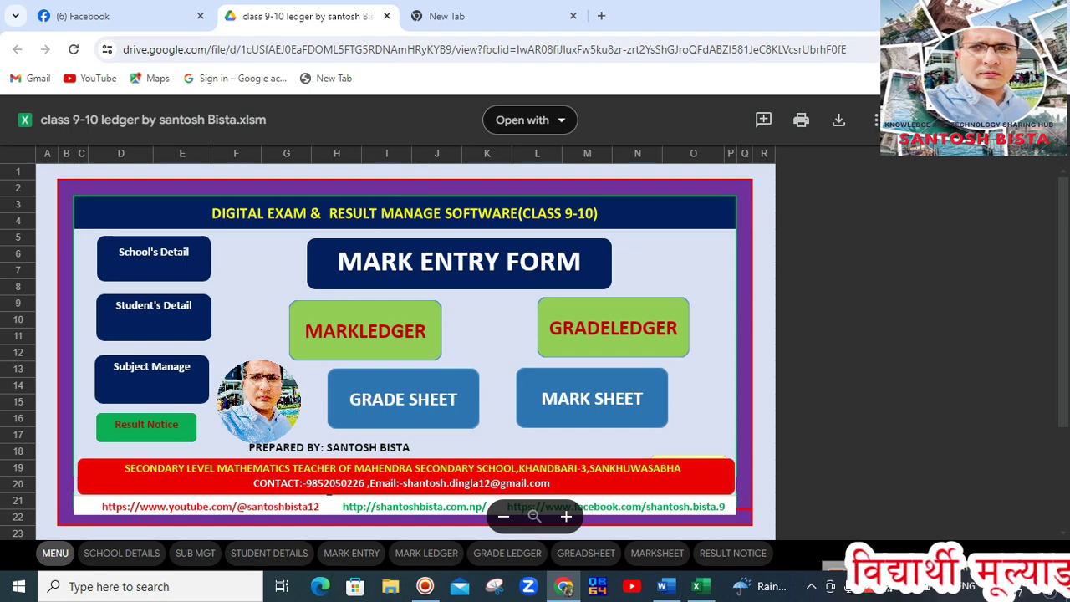
key("super+d")
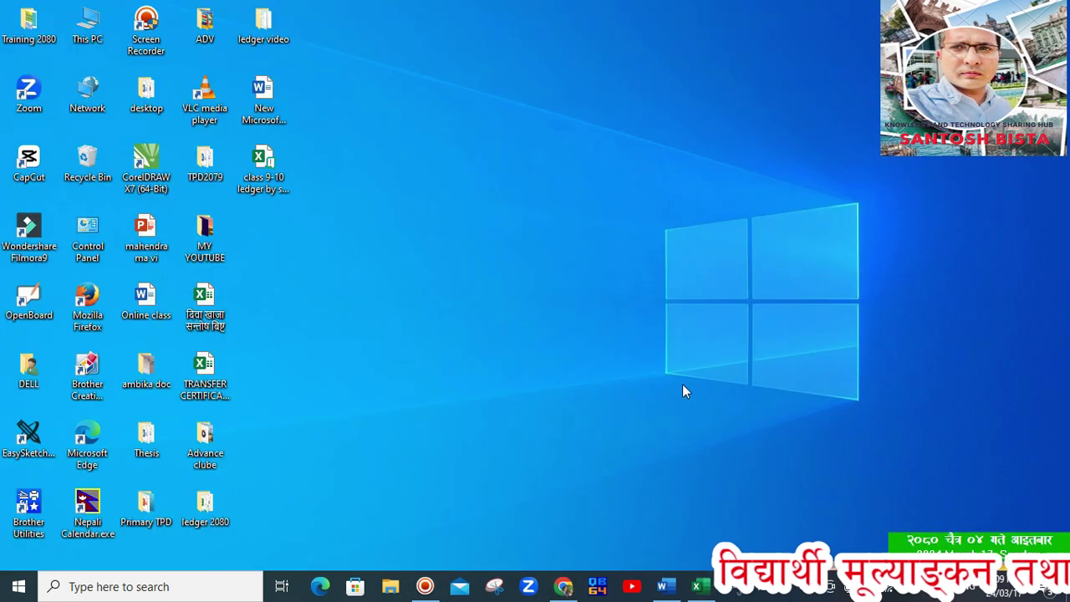
- Restore the minimized windows to return to the Digital Exam & Result Manage Software home sheet
key("super+d")
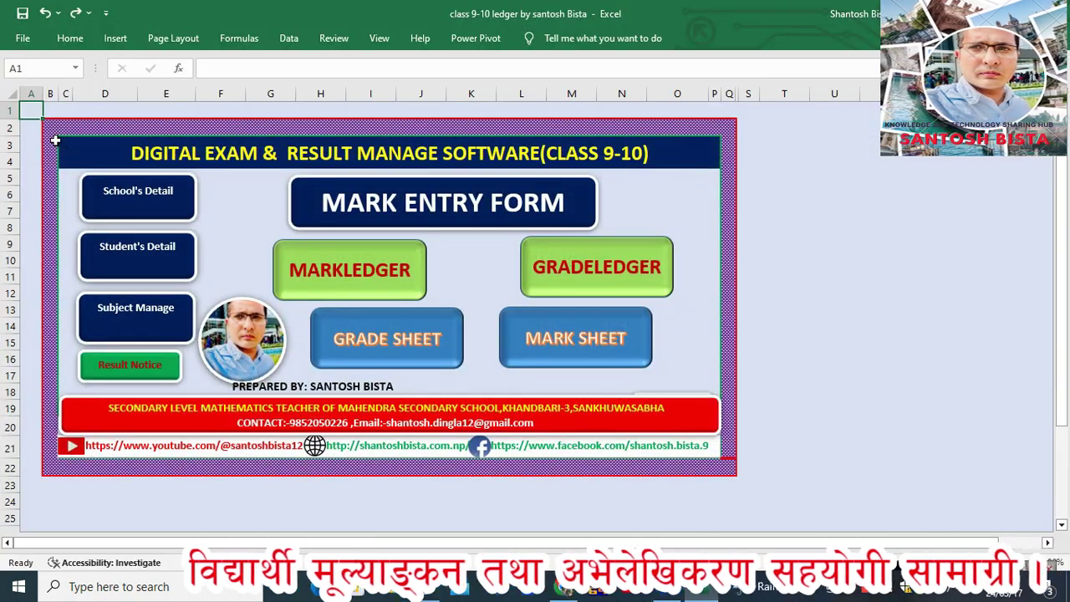
left_click(71, 167)
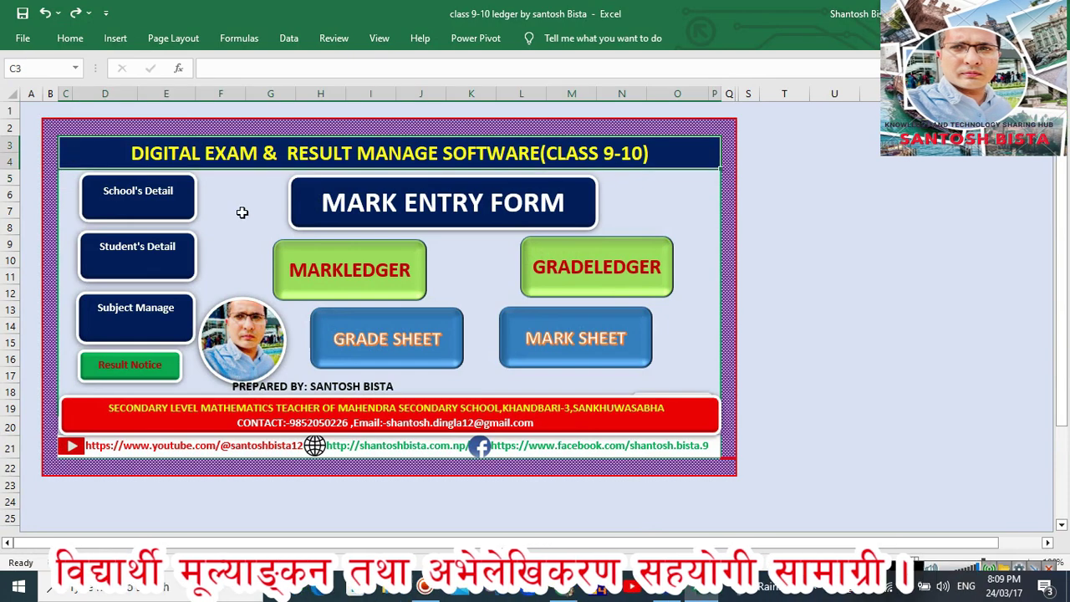
left_click(691, 203)
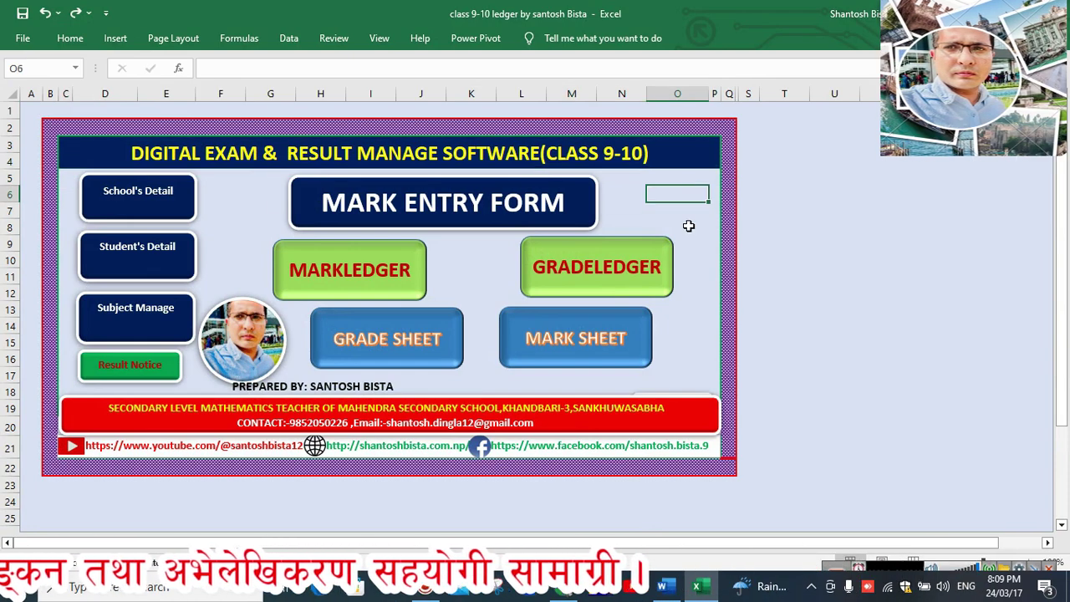
left_click(622, 216)
left_click(452, 244)
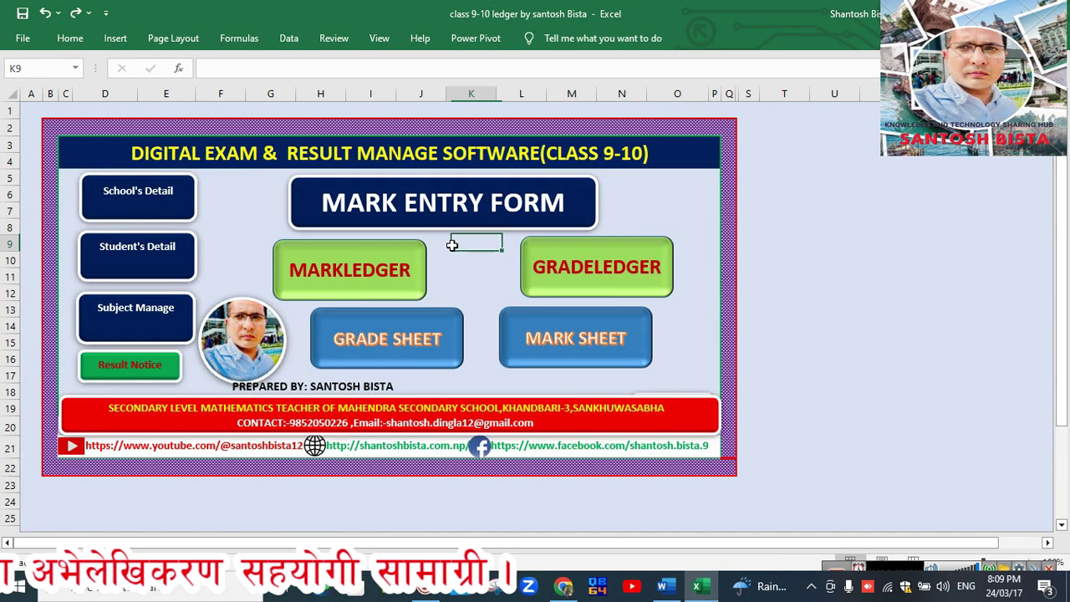
left_click(245, 215)
left_click(248, 194)
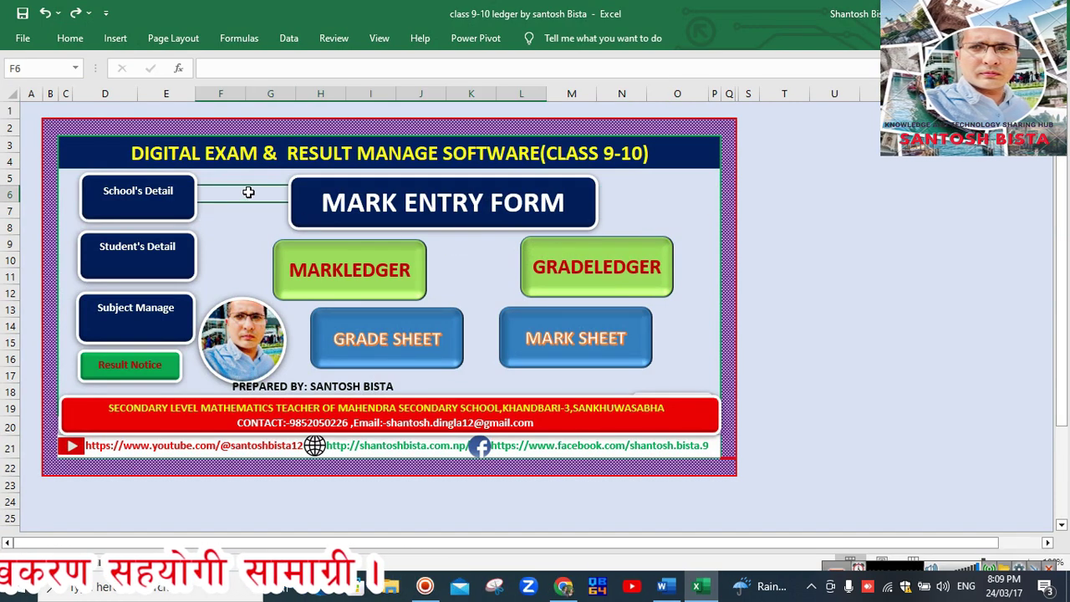
left_click(248, 246)
left_click(445, 284)
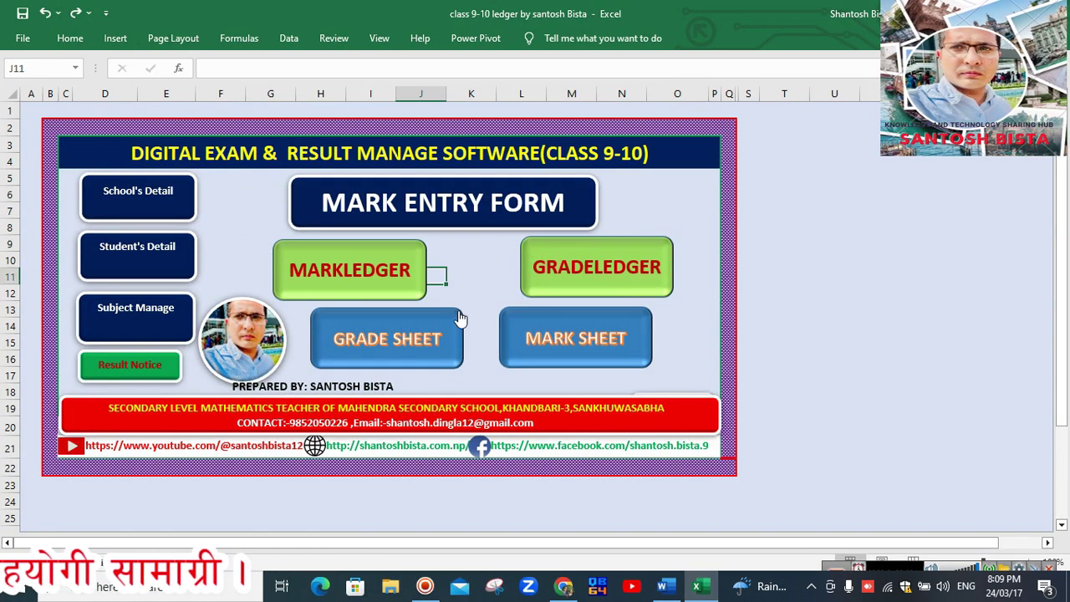